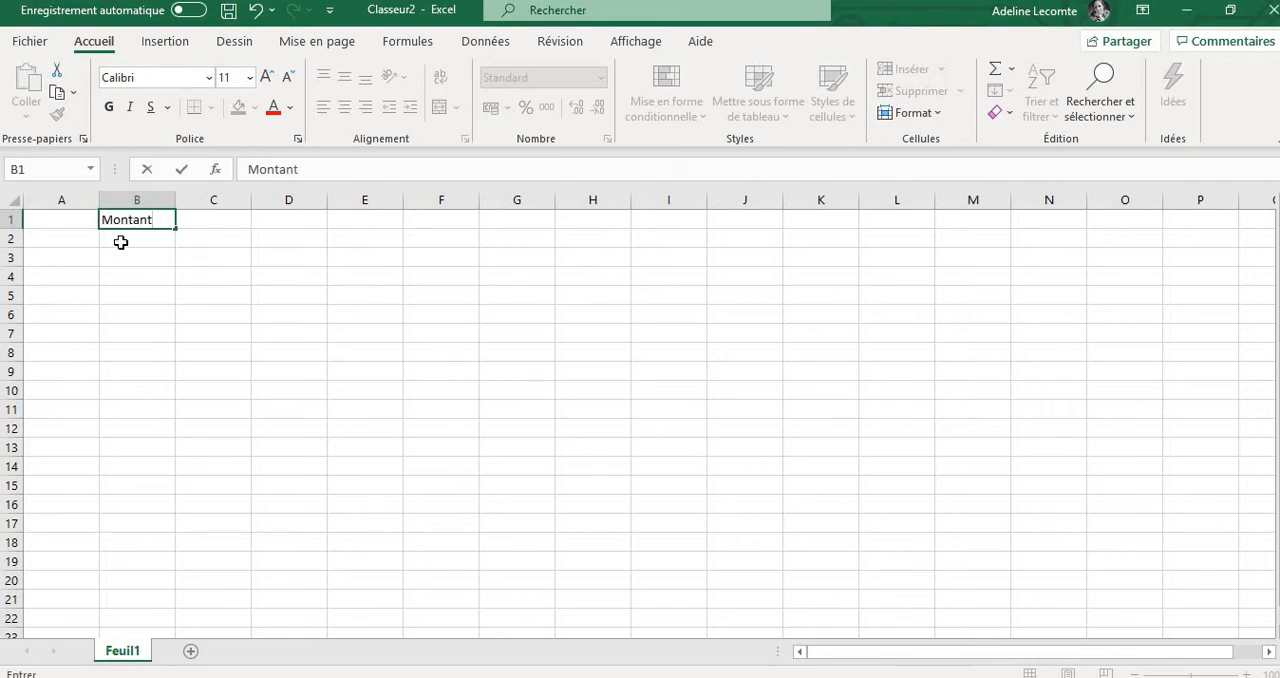
# Enter the label TAEG in cell B2 and the label Nombre de périodes in cell B3
pyautogui.click(120, 242)
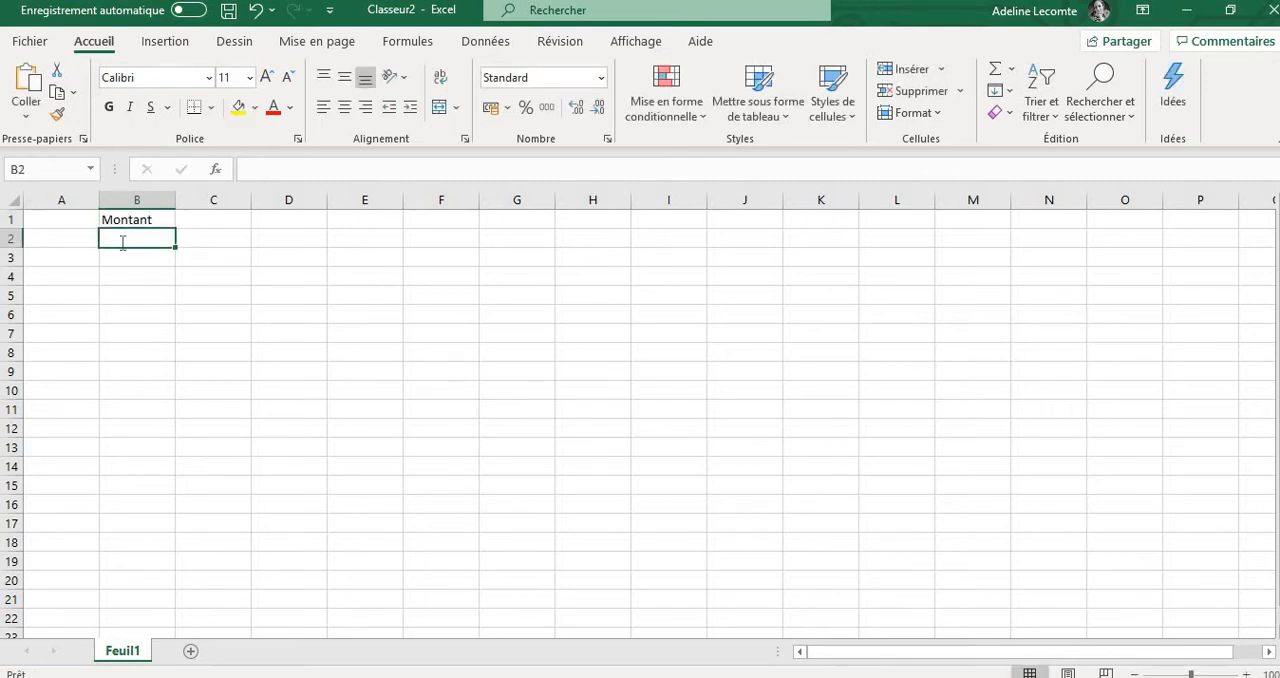
pyautogui.write('TAEG')
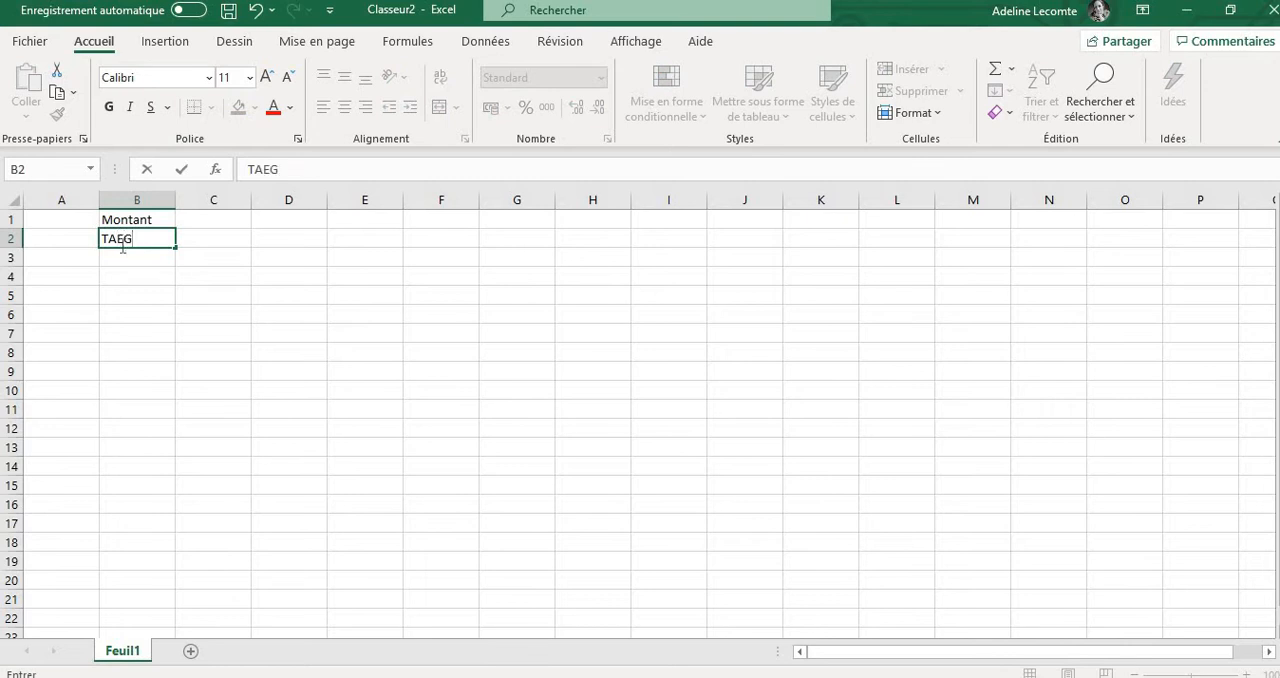
pyautogui.click(121, 254)
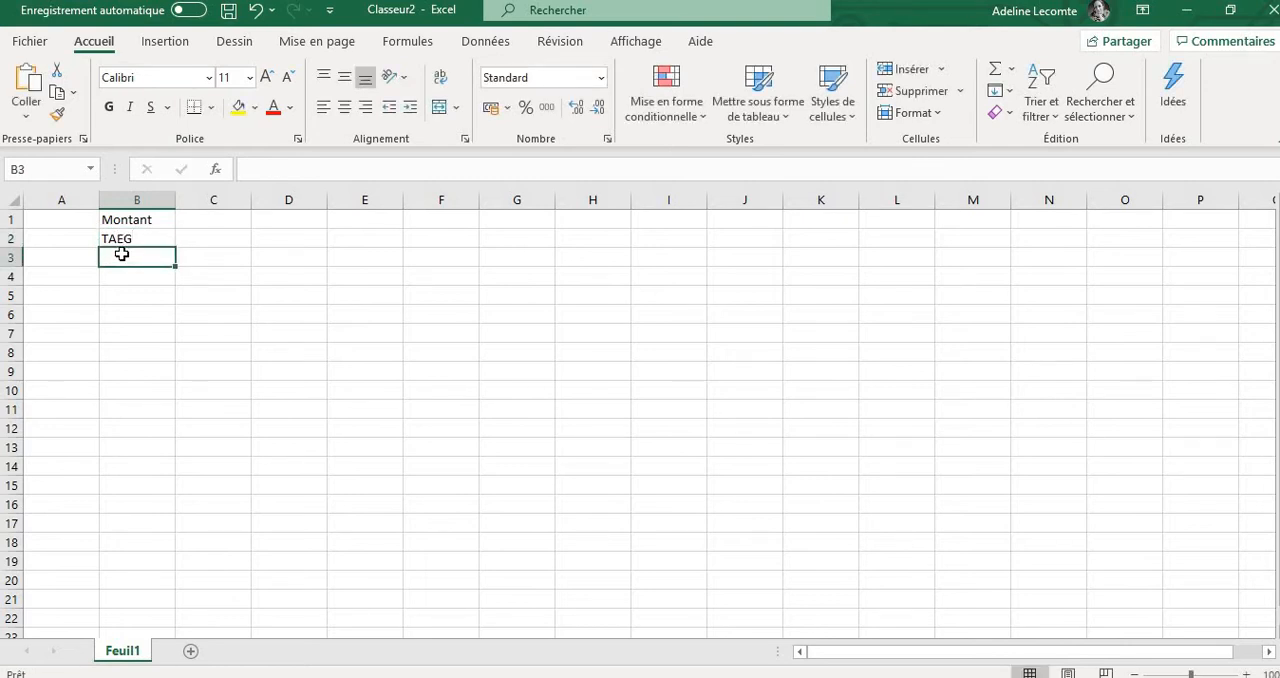
pyautogui.write('Nom')
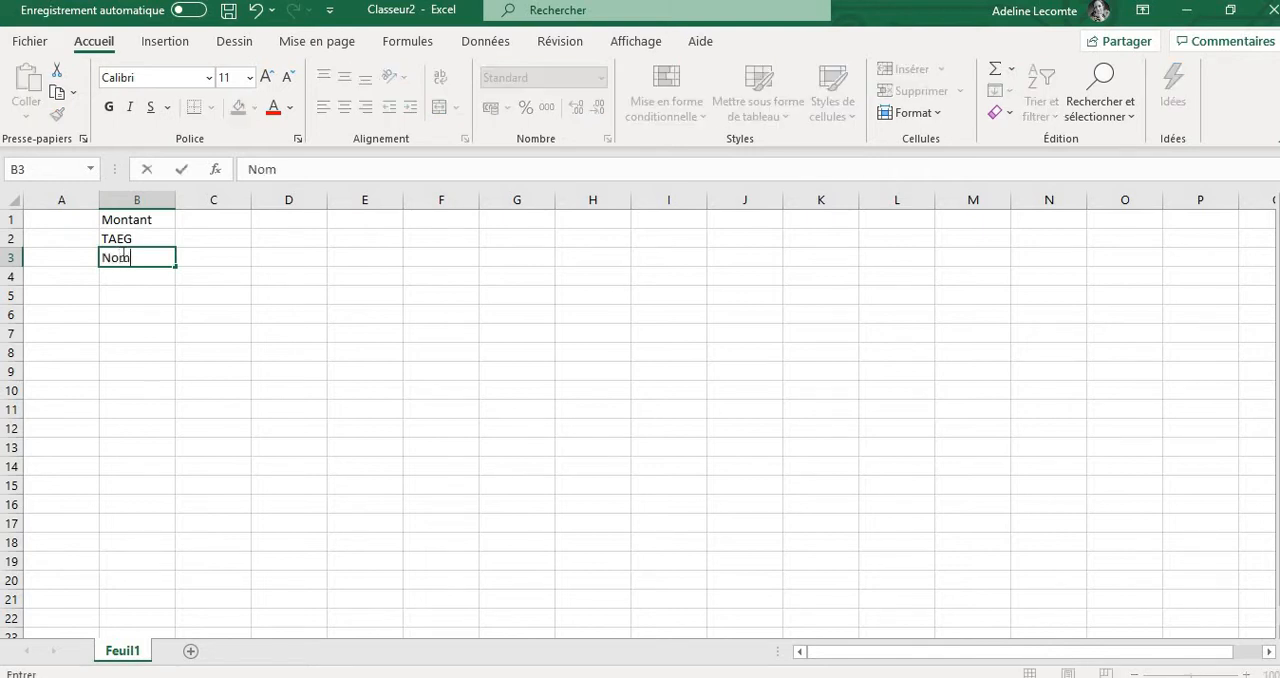
pyautogui.write('bre de pé')
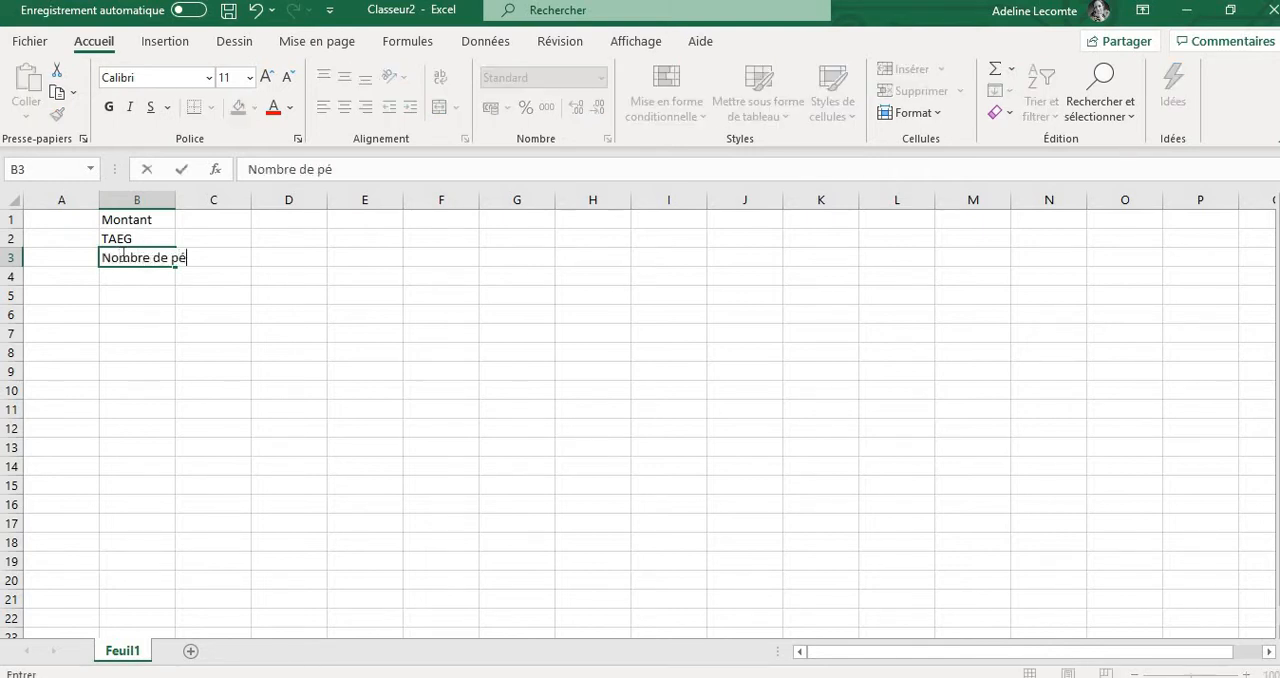
pyautogui.write('riodes')
pyautogui.press('Return')
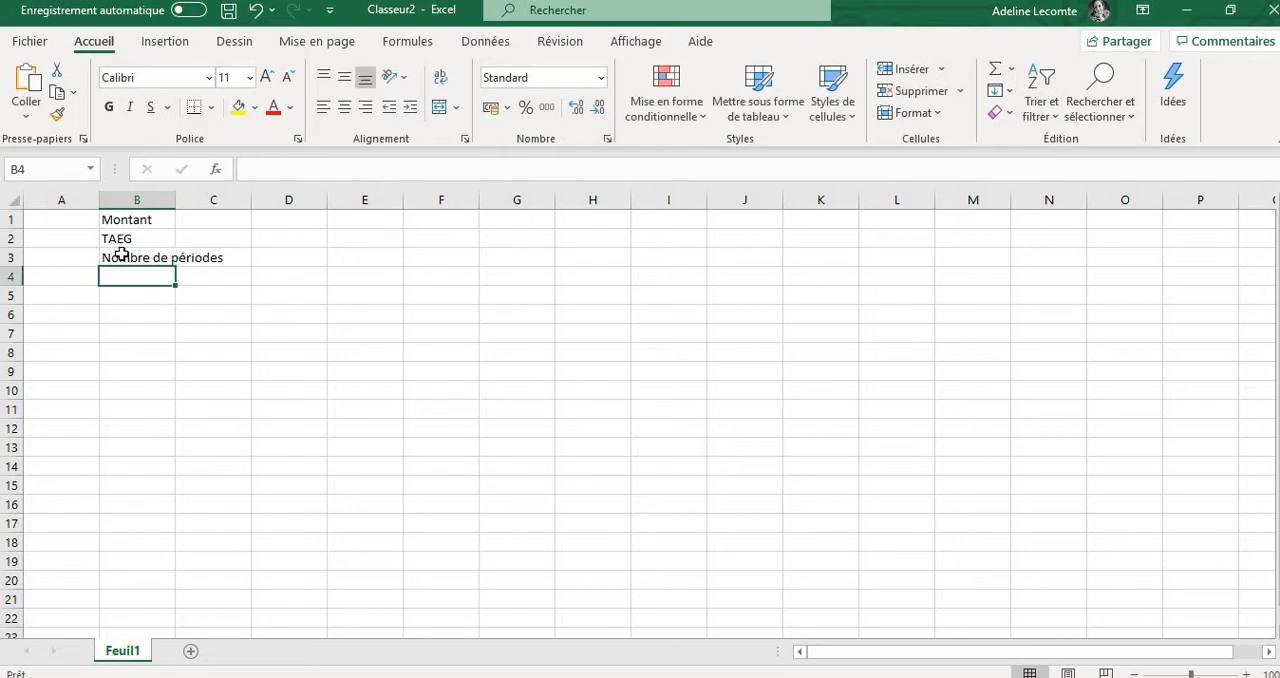
# Enter the label Taux par périodes in cell B4 and widen column B to fit its labels
pyautogui.write('TAEG')
pyautogui.write('aux ')
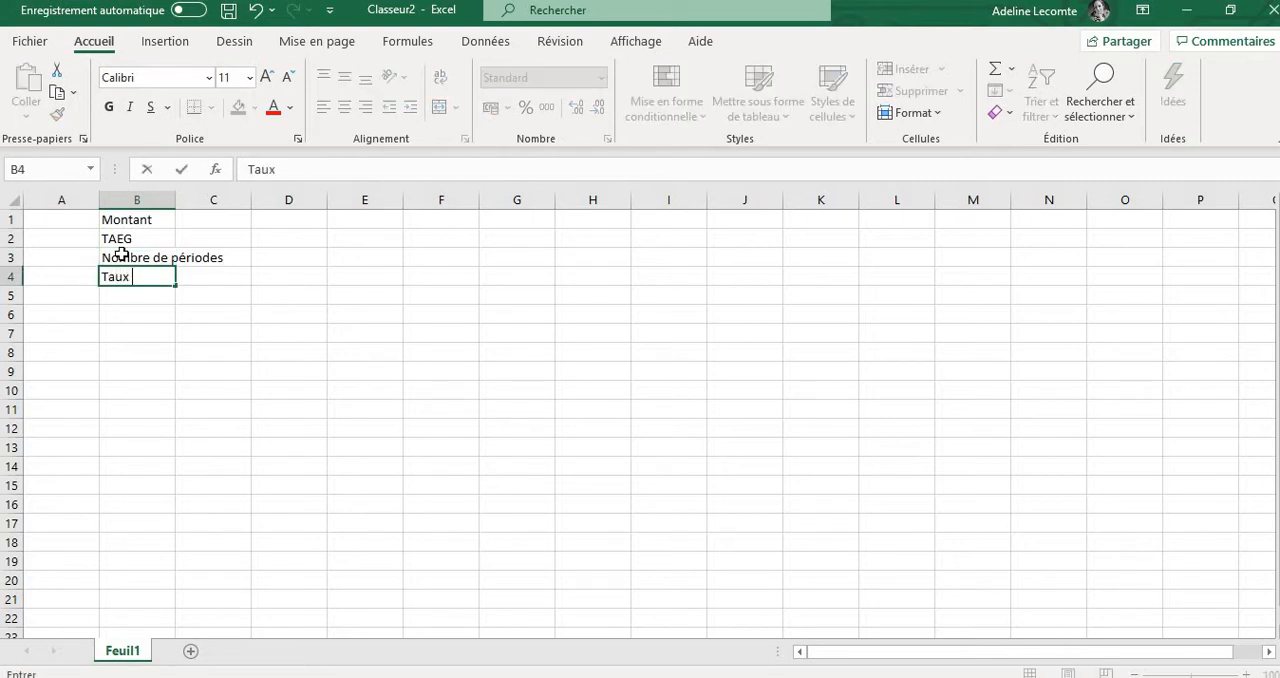
pyautogui.write('par périodes')
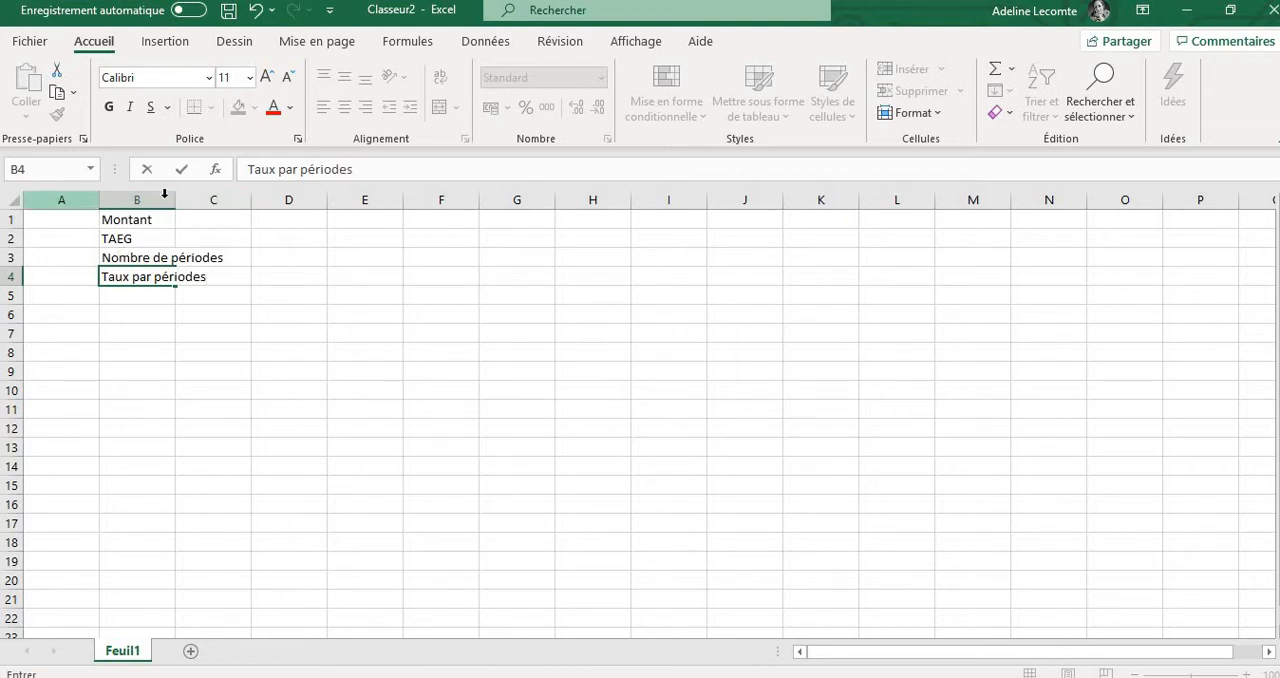
pyautogui.press('Return')
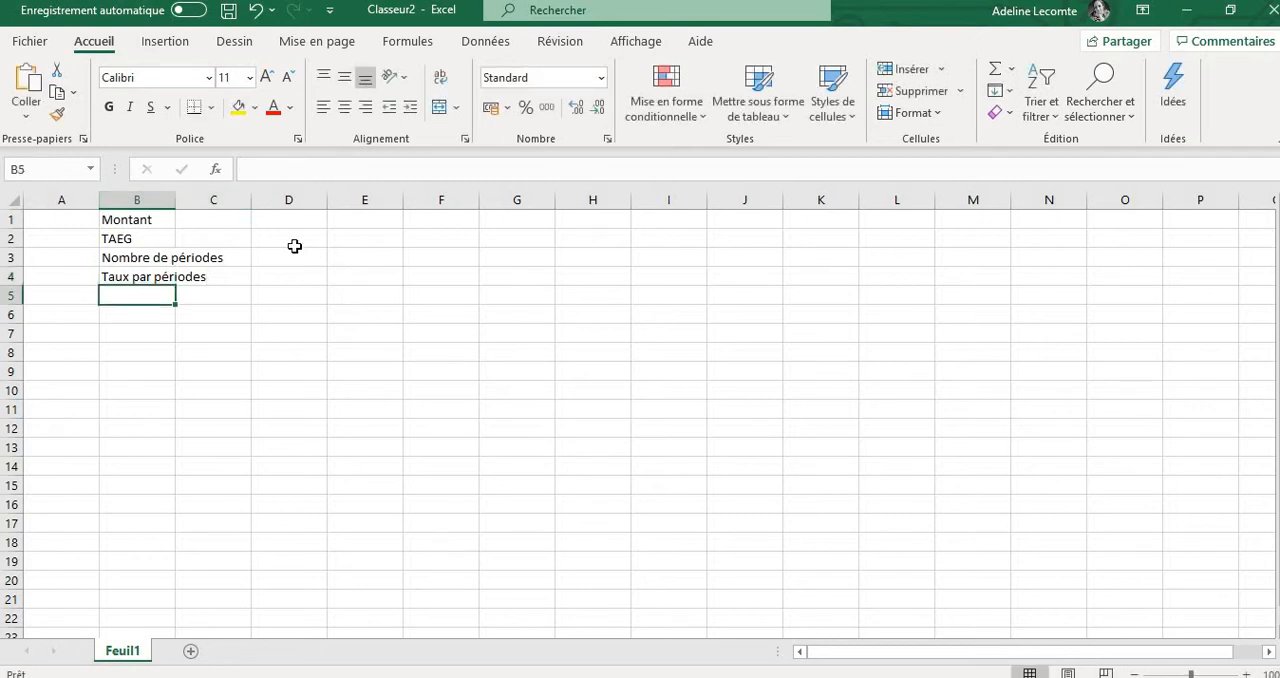
pyautogui.moveTo(172, 200); pyautogui.dragTo(232, 201)
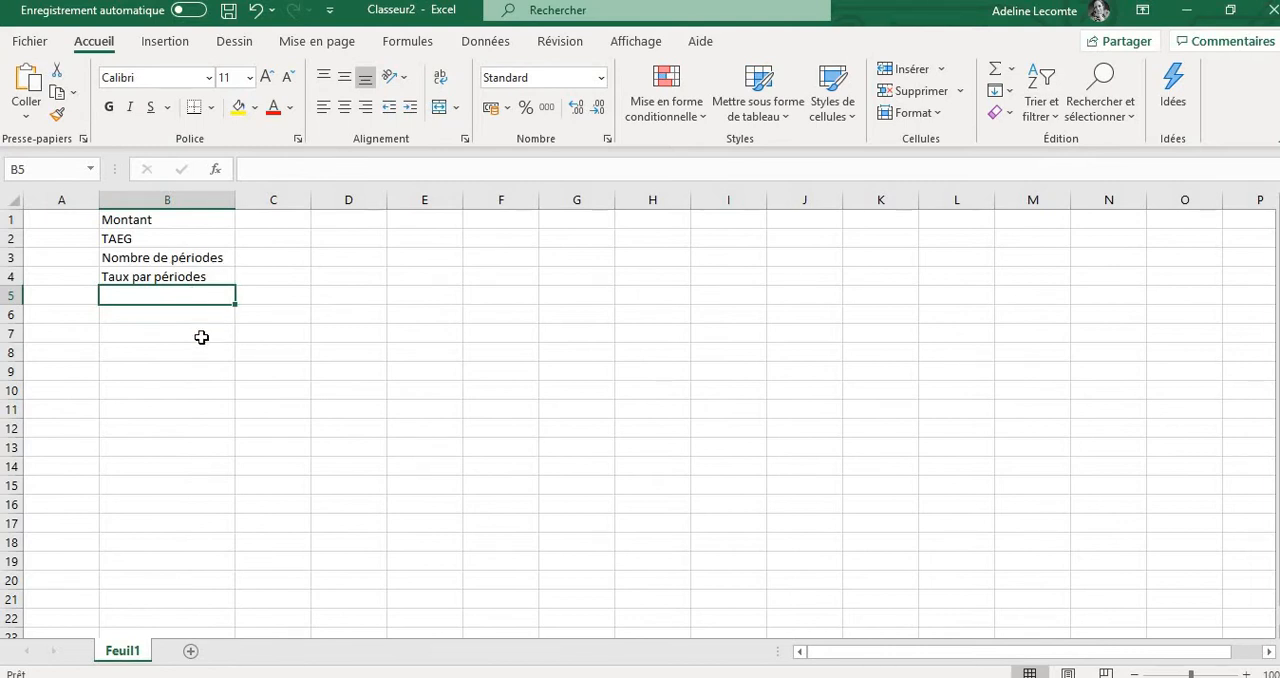
# Start the table's header row with Périodes in cell A6 and Capital dû in cell B6
pyautogui.click(78, 319)
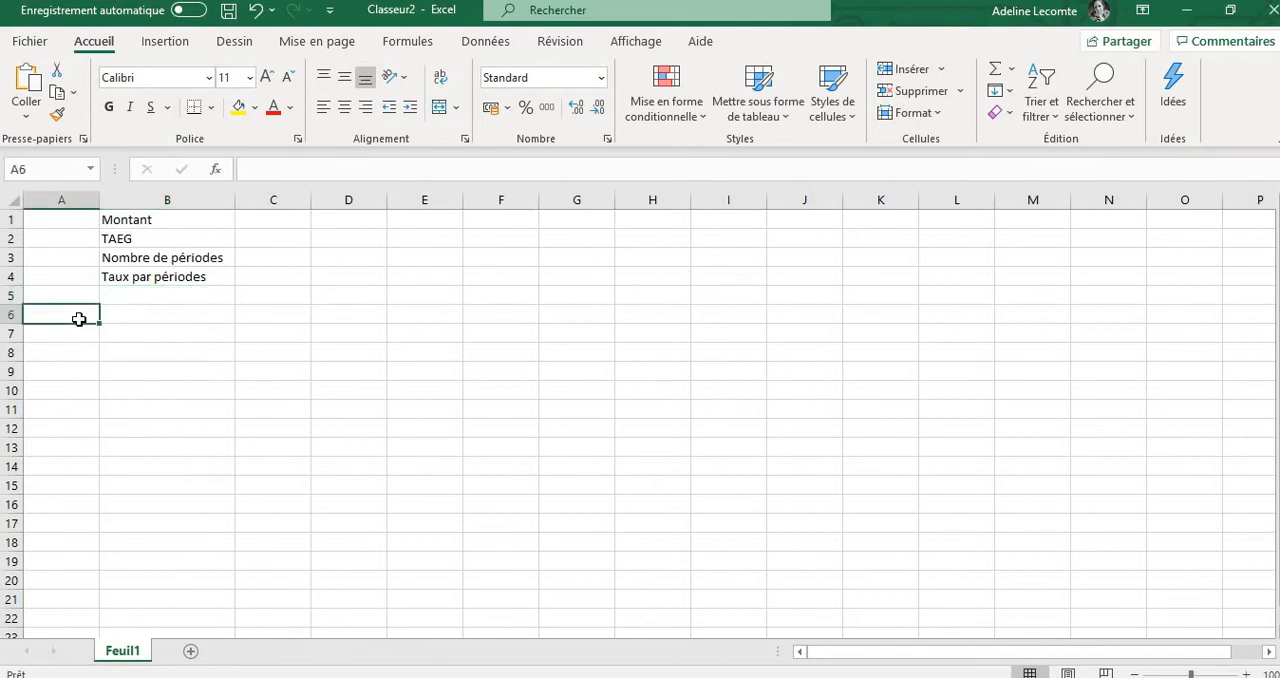
pyautogui.write('Périodes')
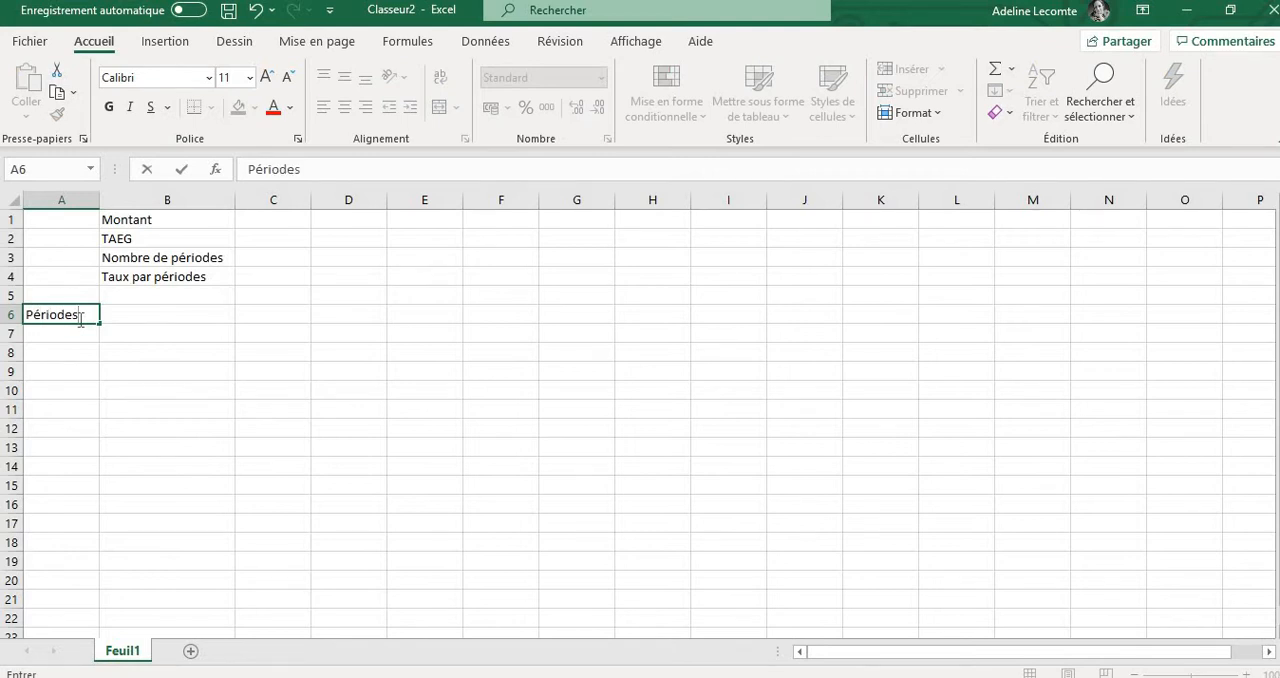
pyautogui.press('Tab')
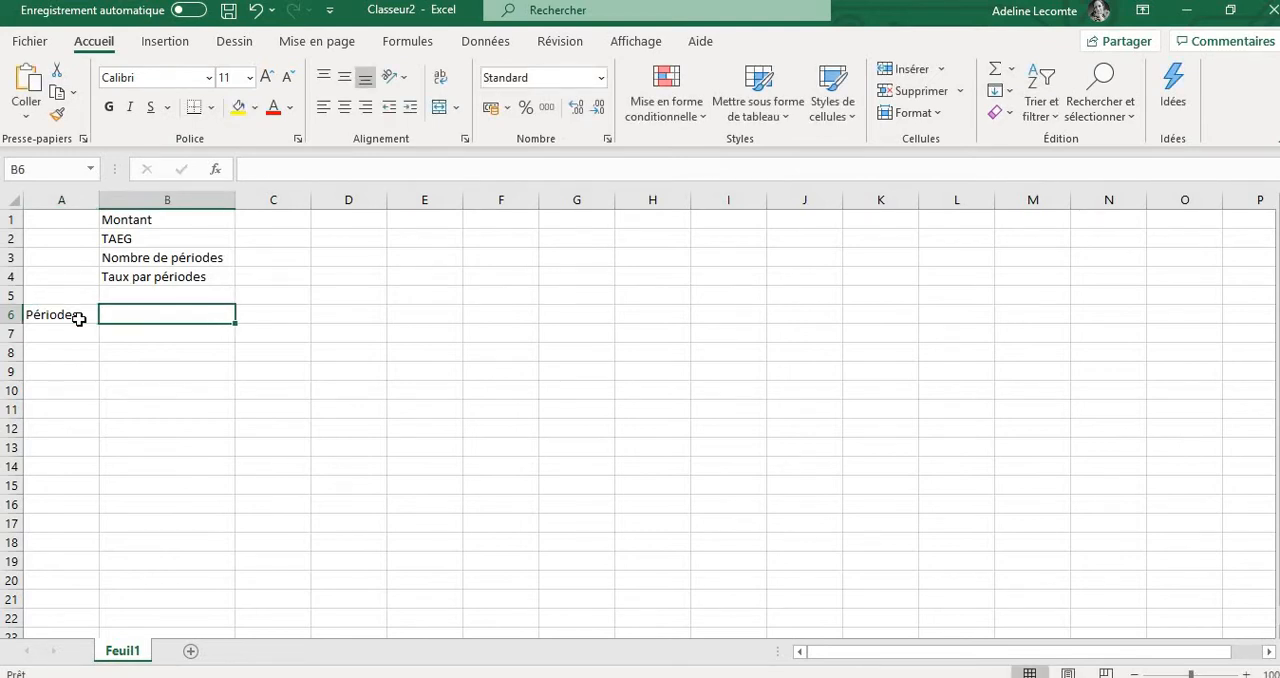
pyautogui.write('Solde')
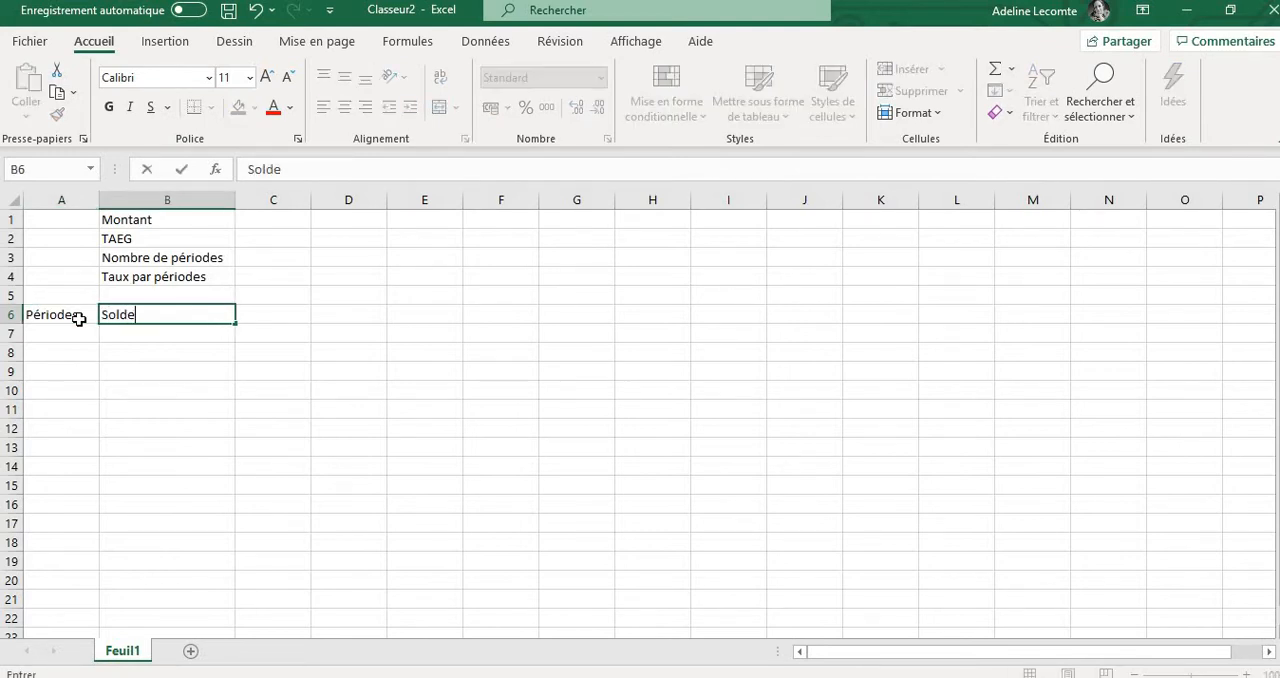
pyautogui.press('BackSpace')
pyautogui.press('BackSpace')
pyautogui.press('BackSpace')
pyautogui.press('BackSpace')
pyautogui.press('BackSpace')
pyautogui.press('BackSpace')
pyautogui.write('Capital dû')
pyautogui.press('Tab')
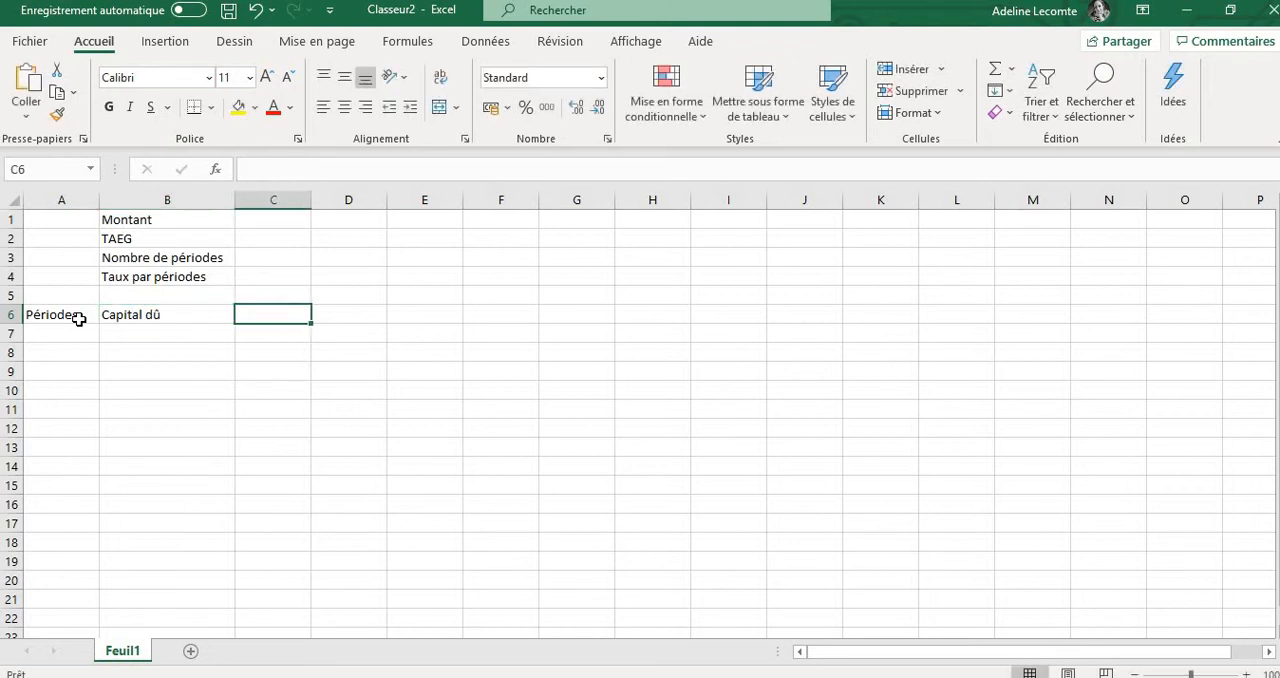
# Add the column headers Intérêts in cell C6 and Mensualité in cell D6
pyautogui.write('Inté')
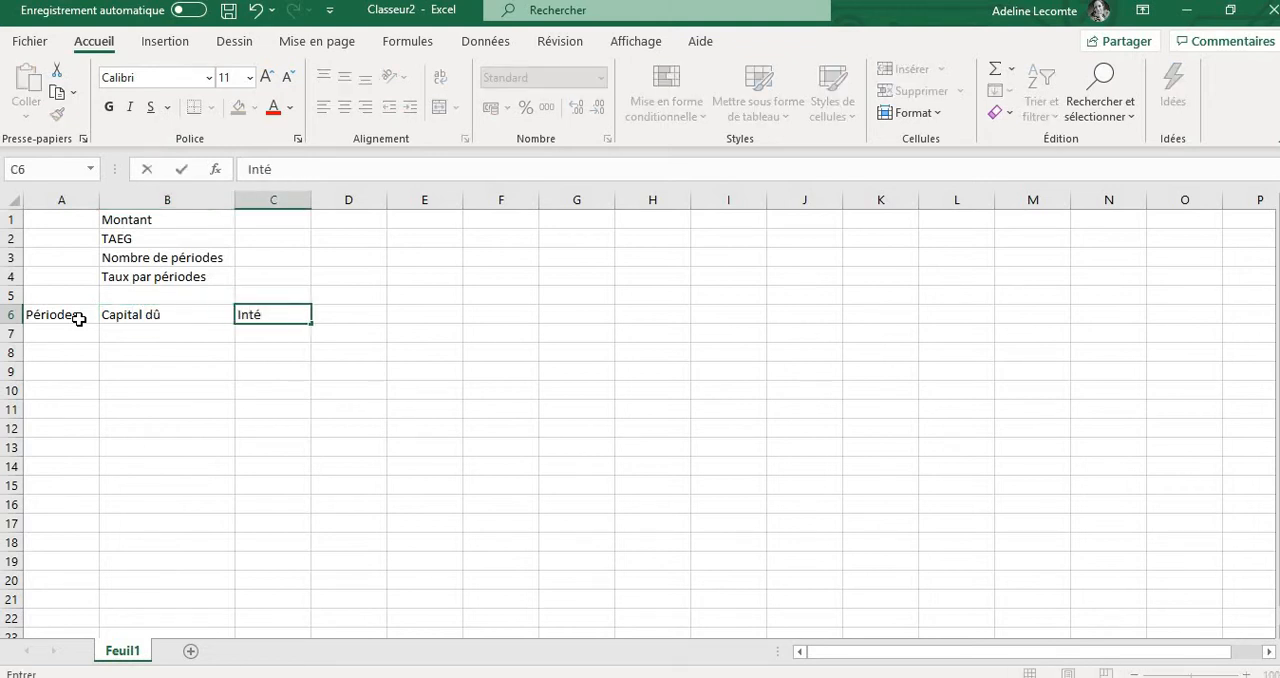
pyautogui.write('rêts')
pyautogui.press('Tab')
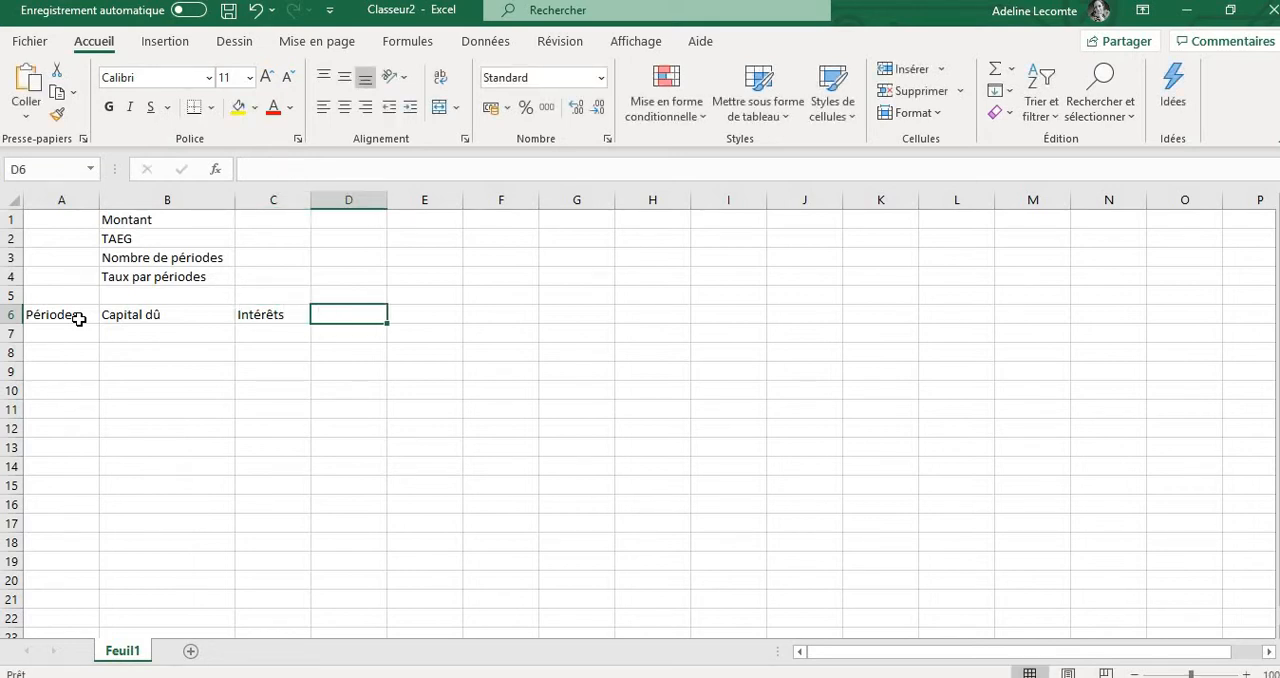
pyautogui.write('Mensuali')
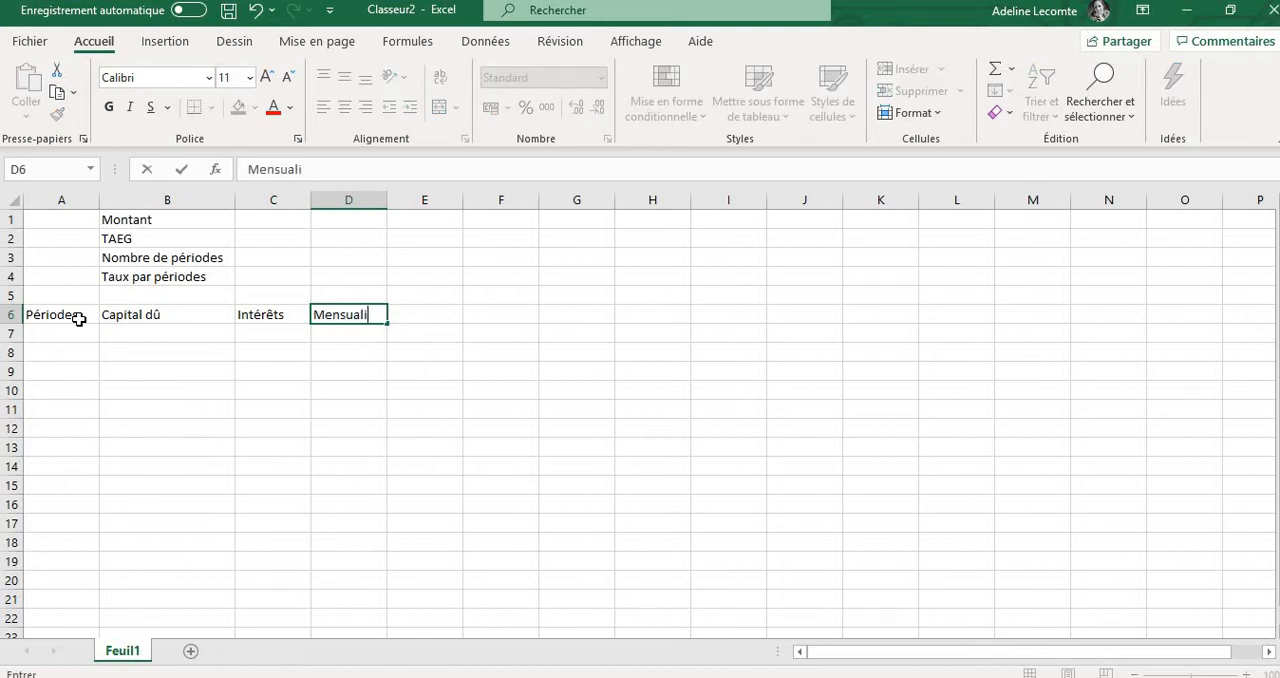
pyautogui.write('té')
pyautogui.press('Tab')
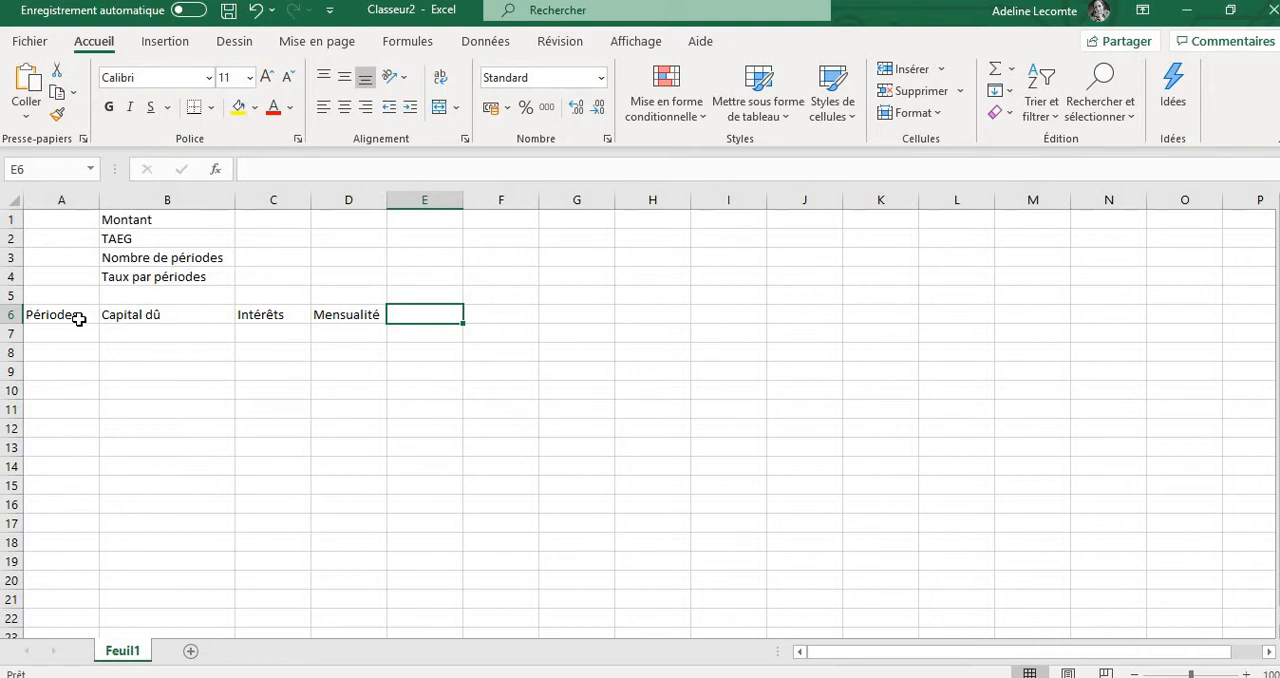
# Add the column headers Amortissement in cell E6 and Solde restant dû in cell F6
pyautogui.write('Amortiss')
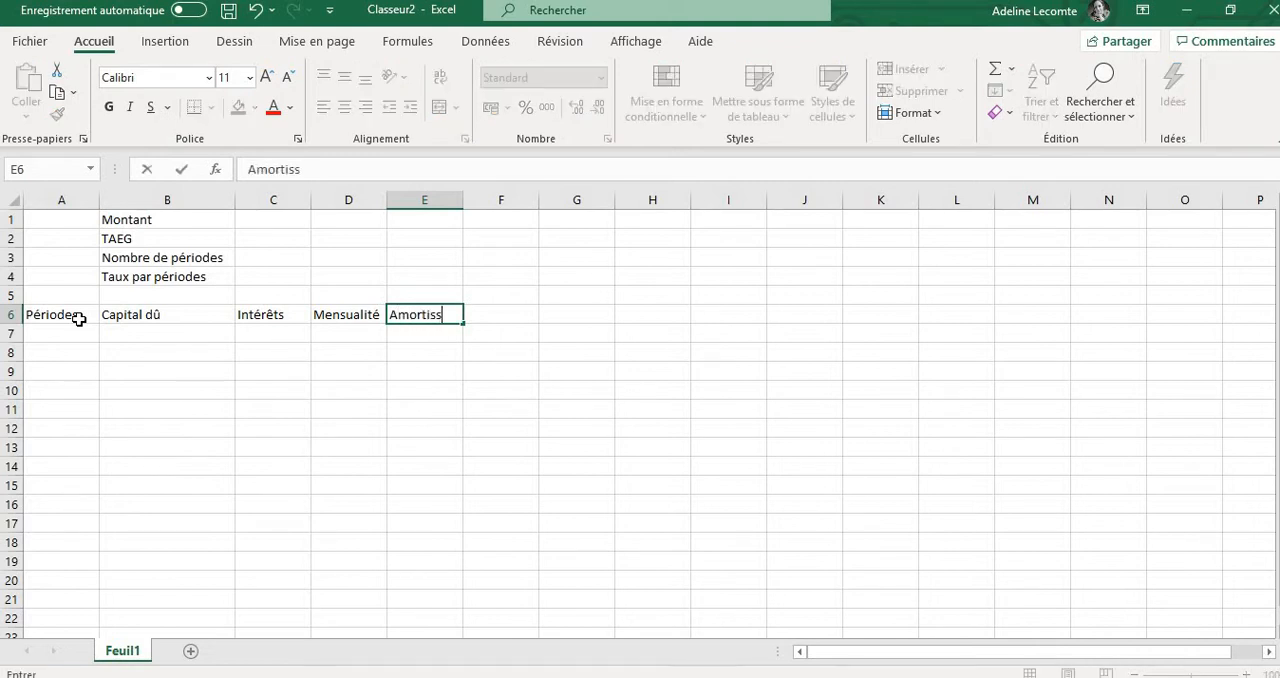
pyautogui.write('ement')
pyautogui.press('Tab')
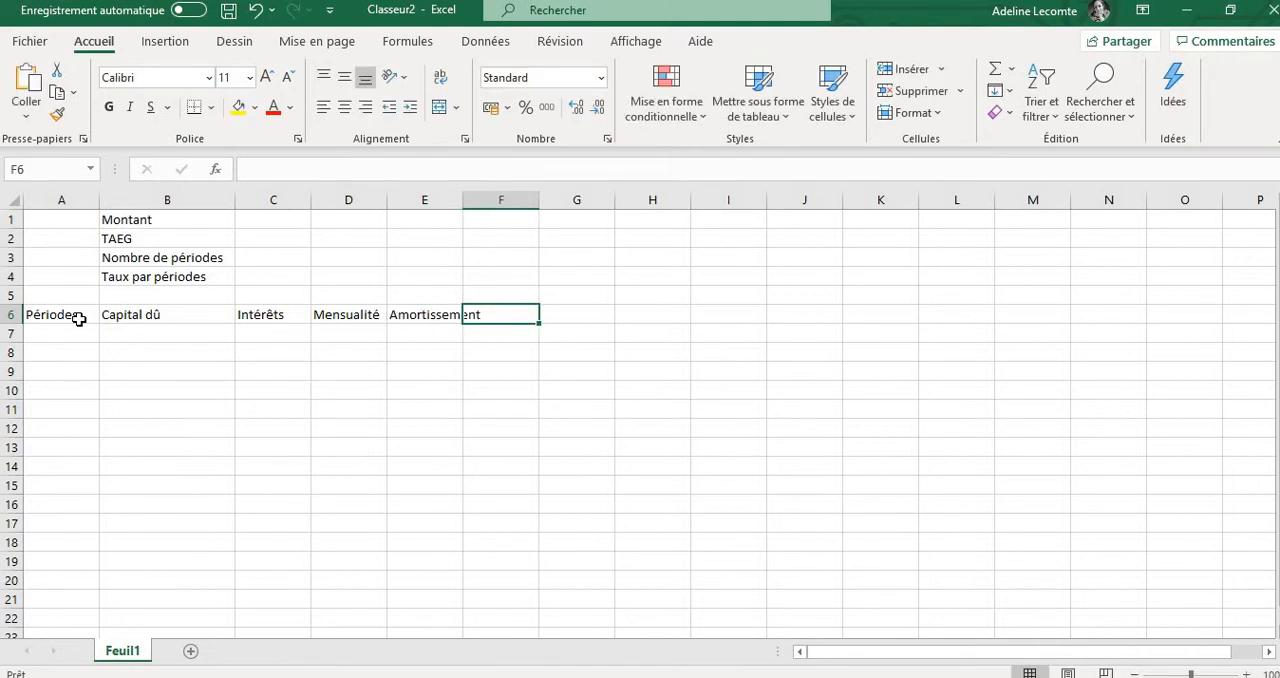
pyautogui.write('Sol')
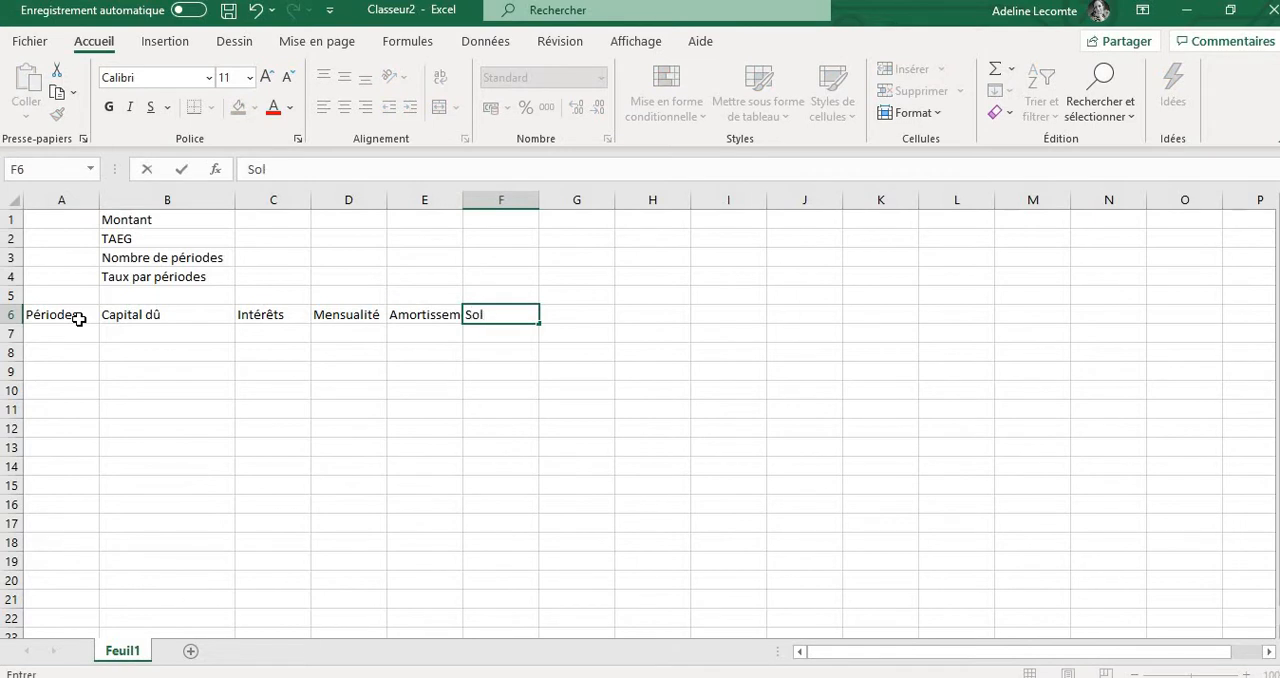
pyautogui.write('de restant d')
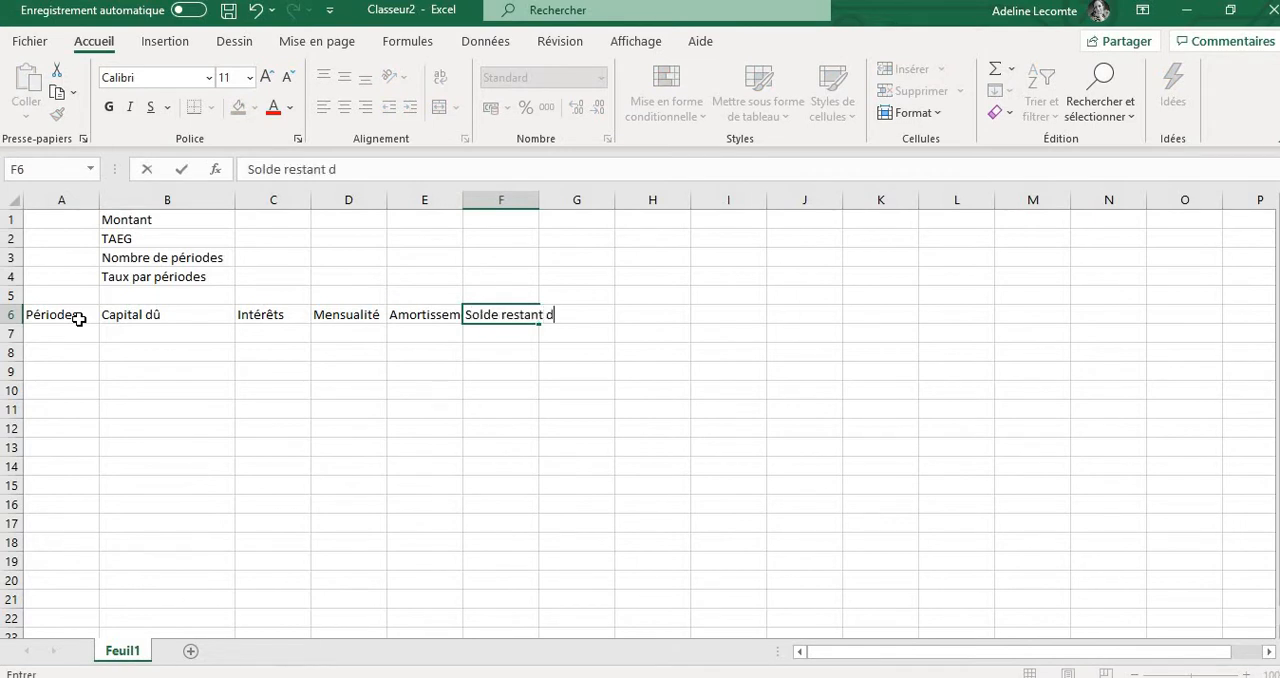
pyautogui.write('û')
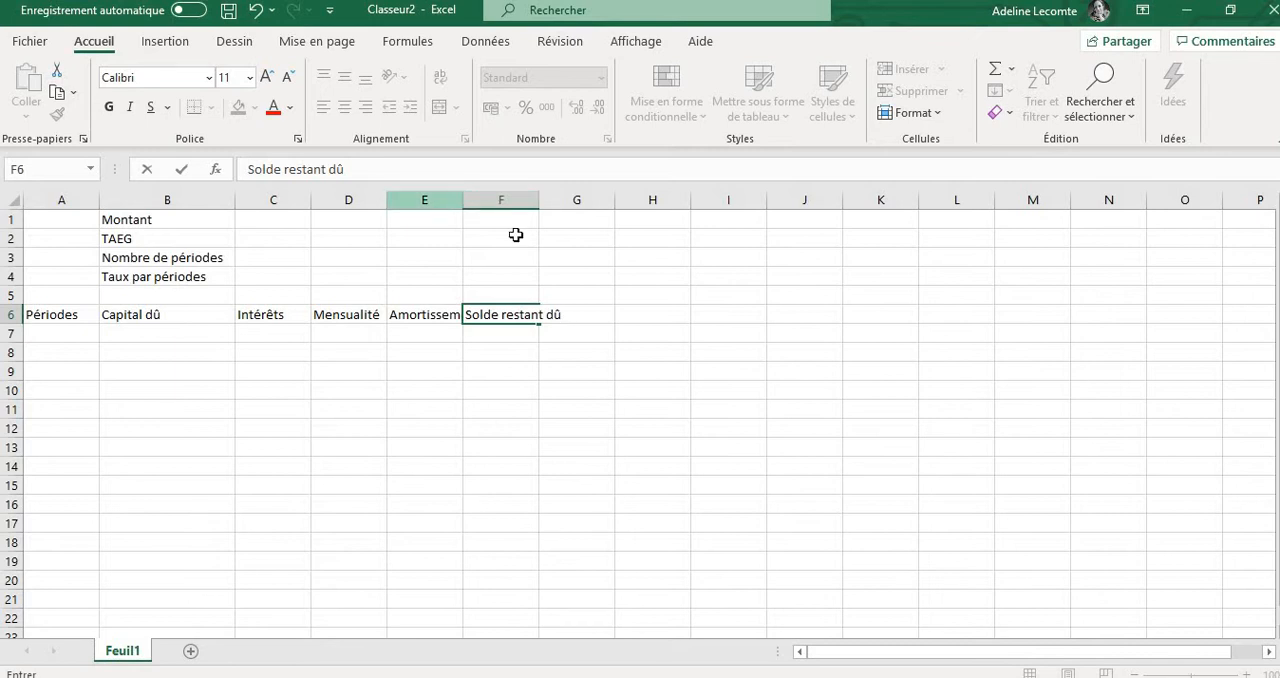
pyautogui.click(668, 310)
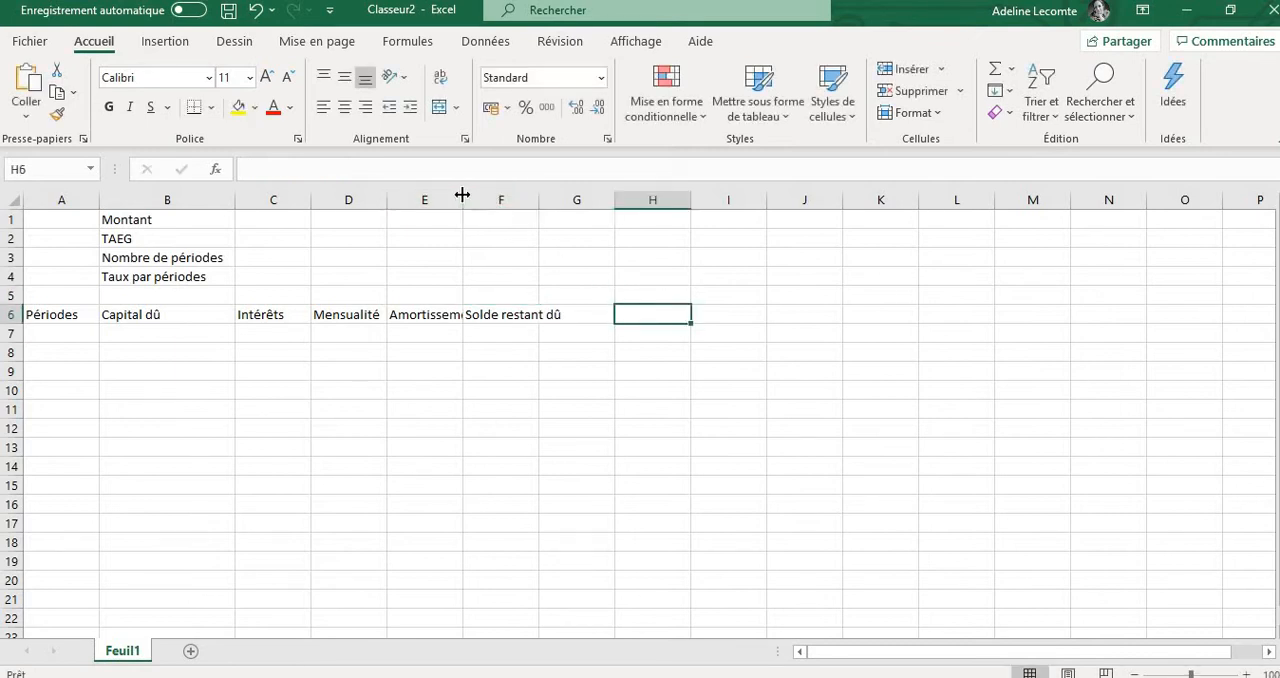
# Widen columns E and D so the headers Amortissement and Mensualité have enough room
pyautogui.moveTo(464, 199); pyautogui.dragTo(511, 199)
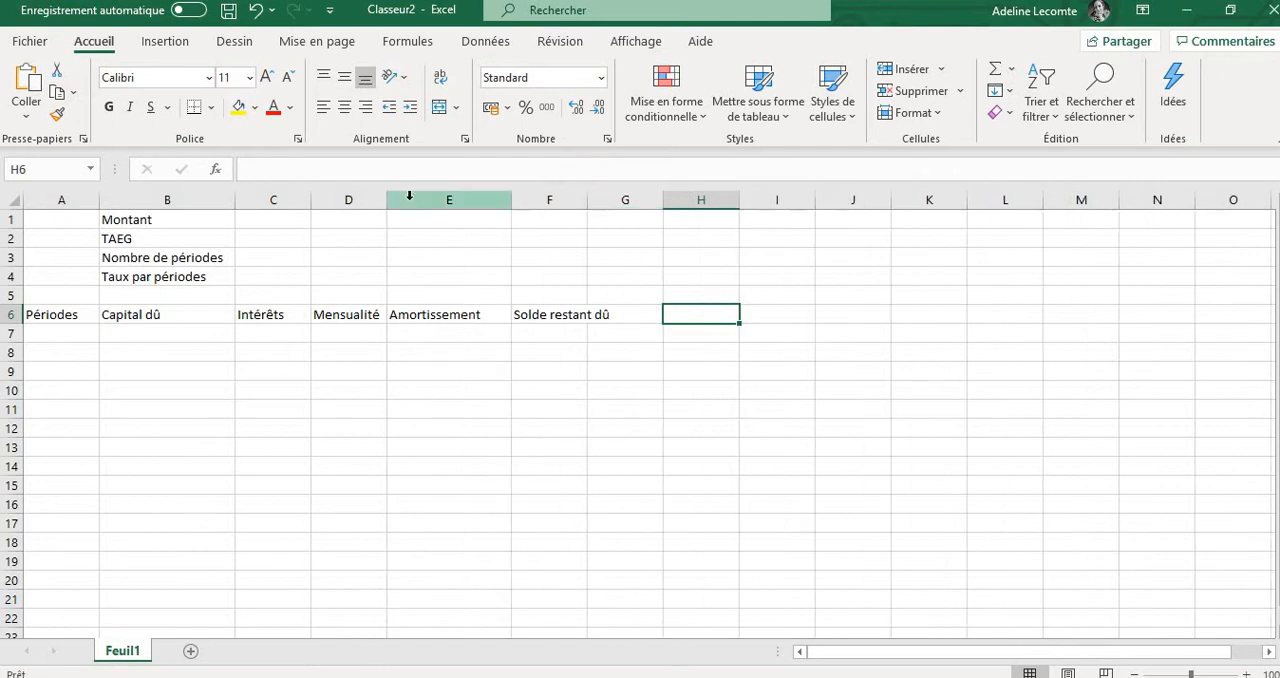
pyautogui.moveTo(398, 201); pyautogui.dragTo(414, 200)
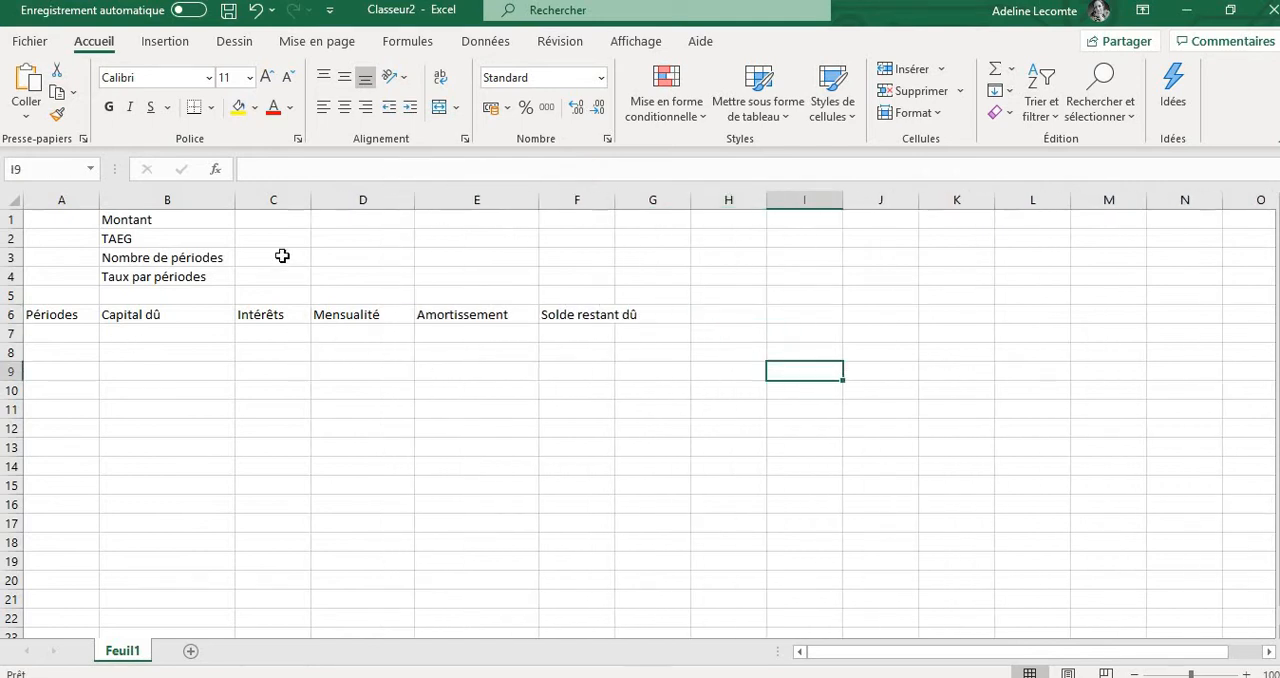
# Enter the loan amount 100000 in cell C1 beside the Montant label
pyautogui.click(272, 224)
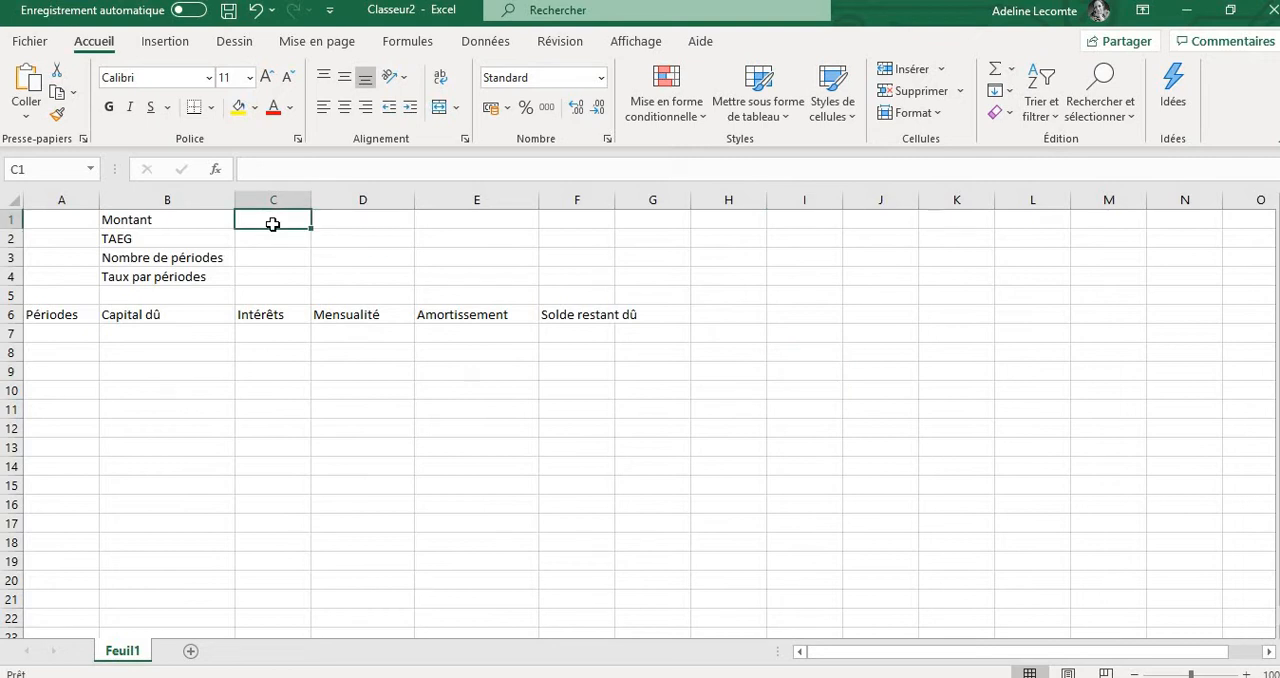
pyautogui.write('100')
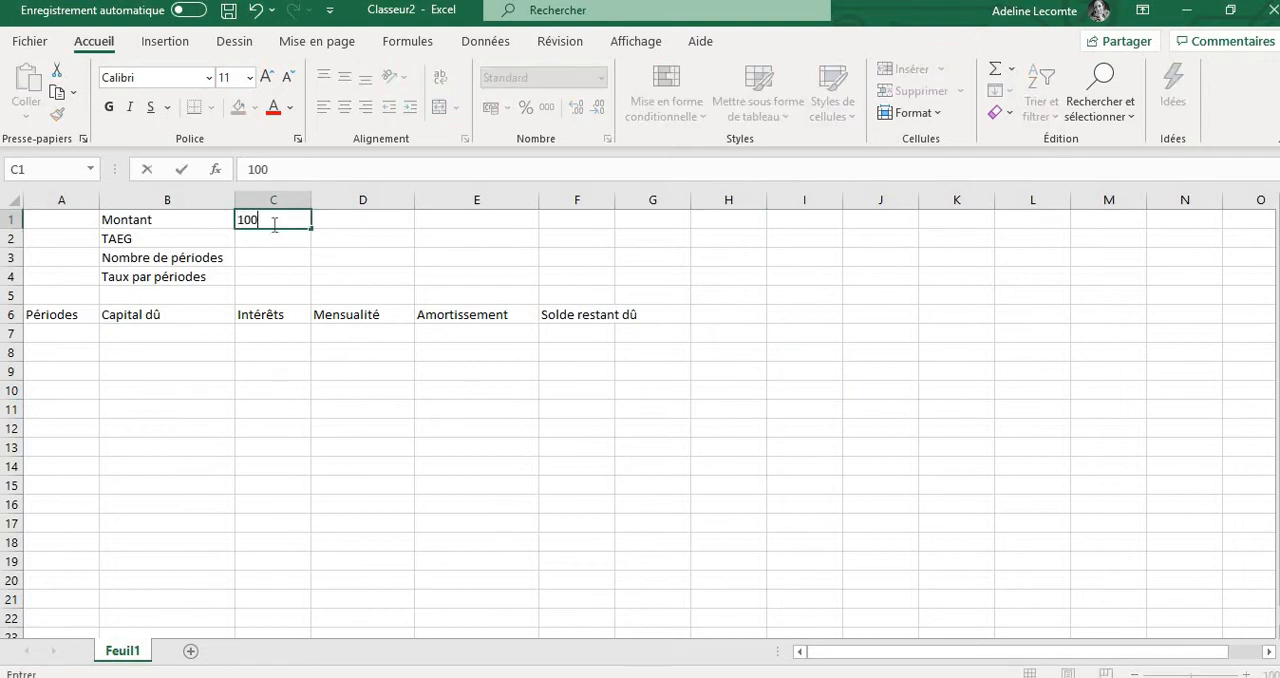
pyautogui.write('000')
pyautogui.press('Return')
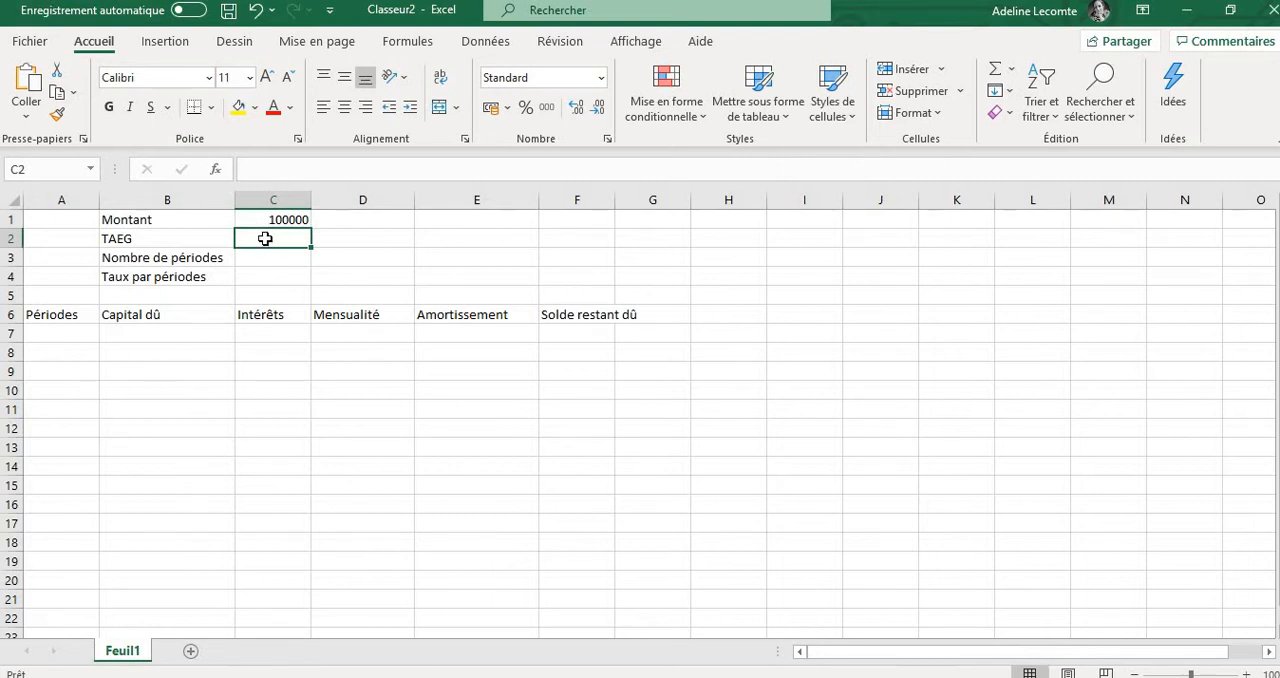
# Enter the TAEG rate in cell C2 in percentage format with the value 3,27%
pyautogui.write('3,27')
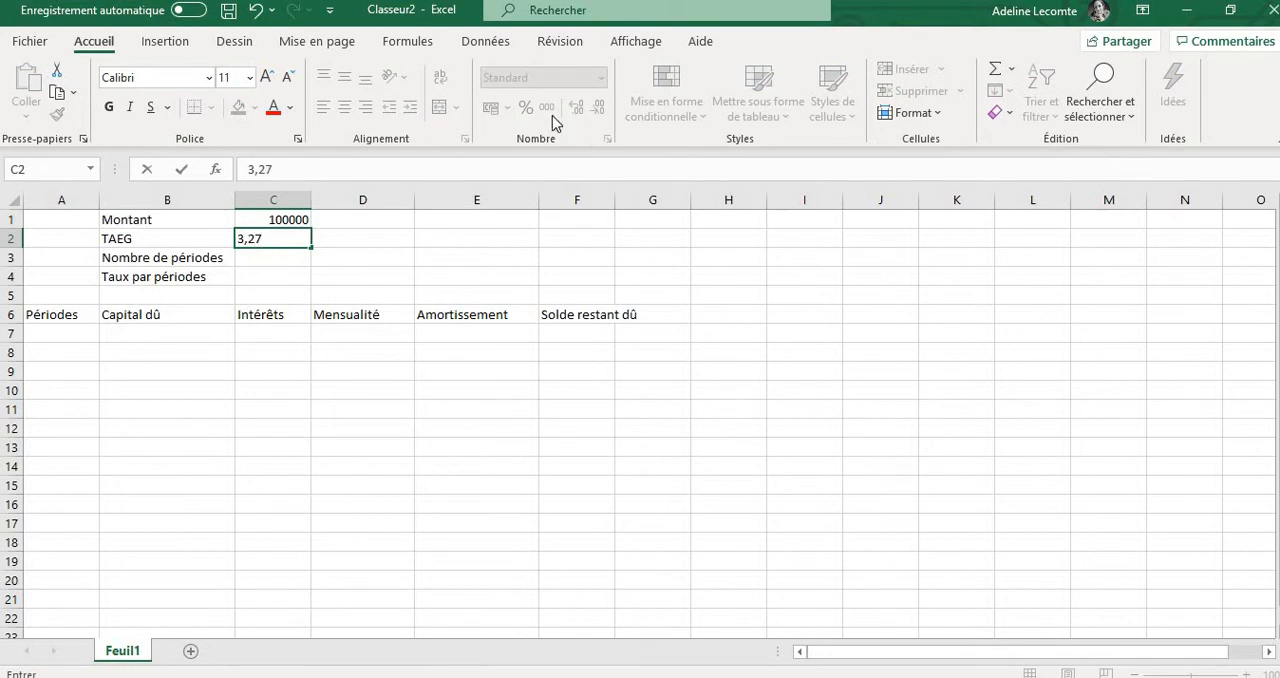
pyautogui.press('Return')
pyautogui.click(301, 240)
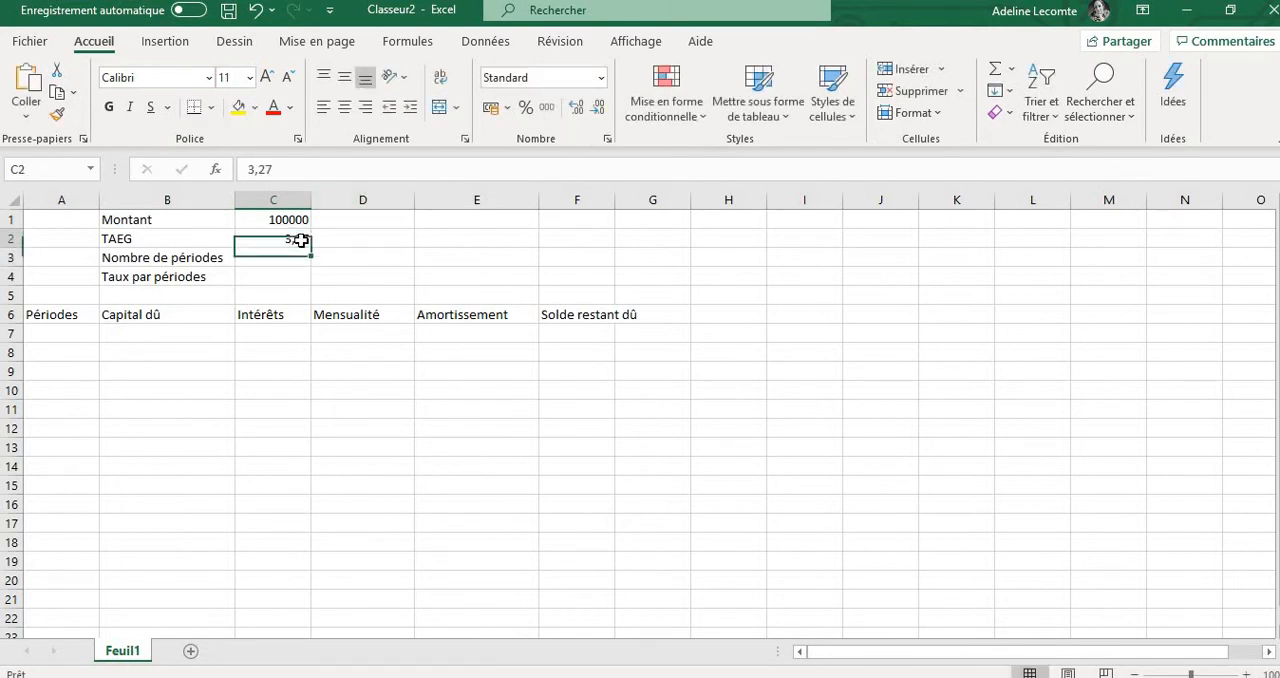
pyautogui.click(525, 108)
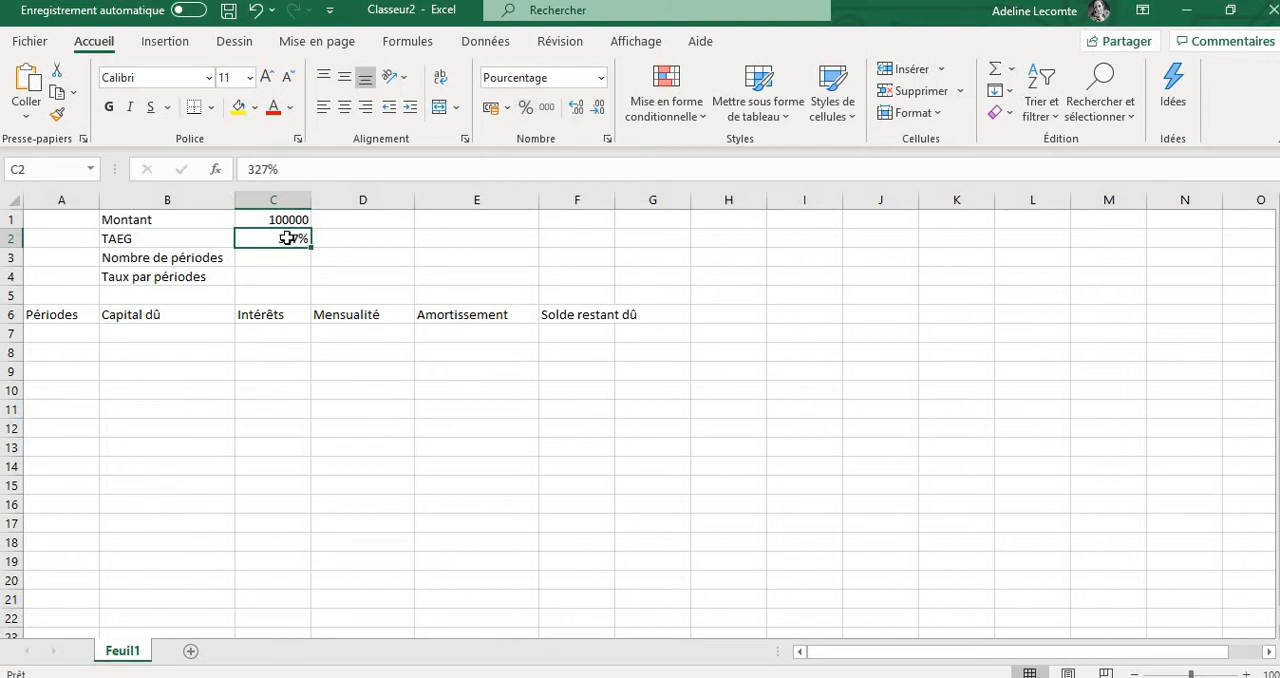
pyautogui.click(255, 170)
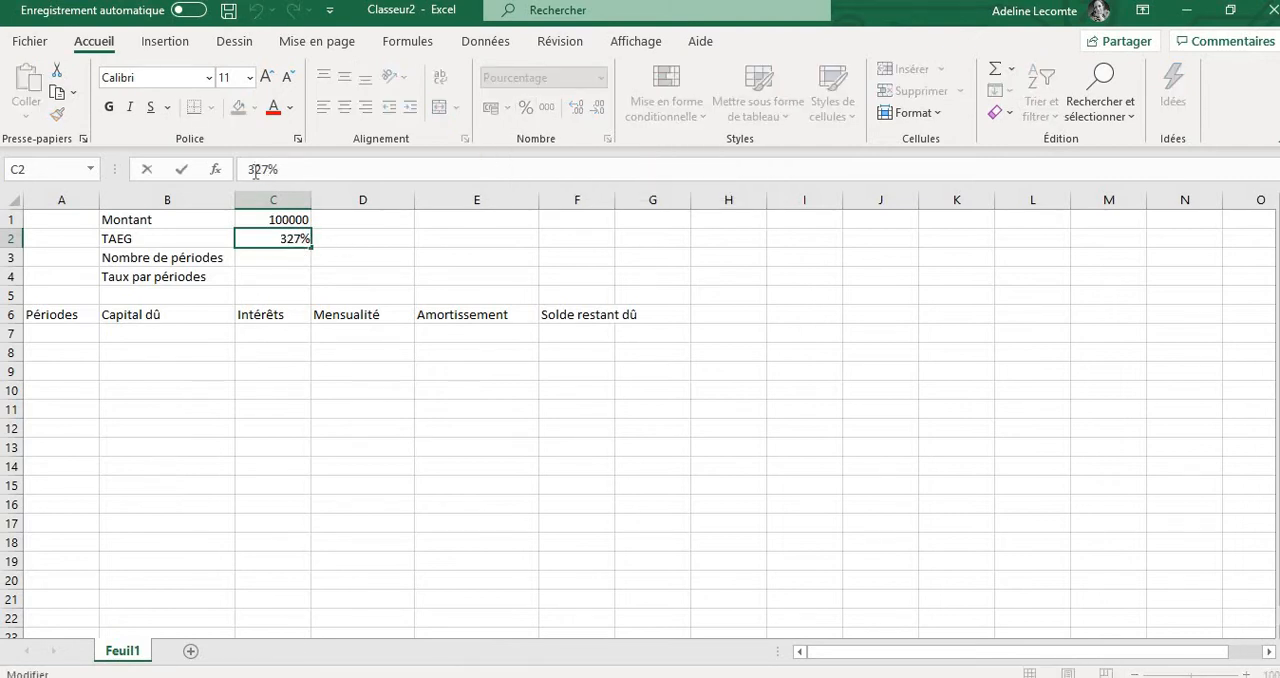
pyautogui.write(',')
pyautogui.press('Return')
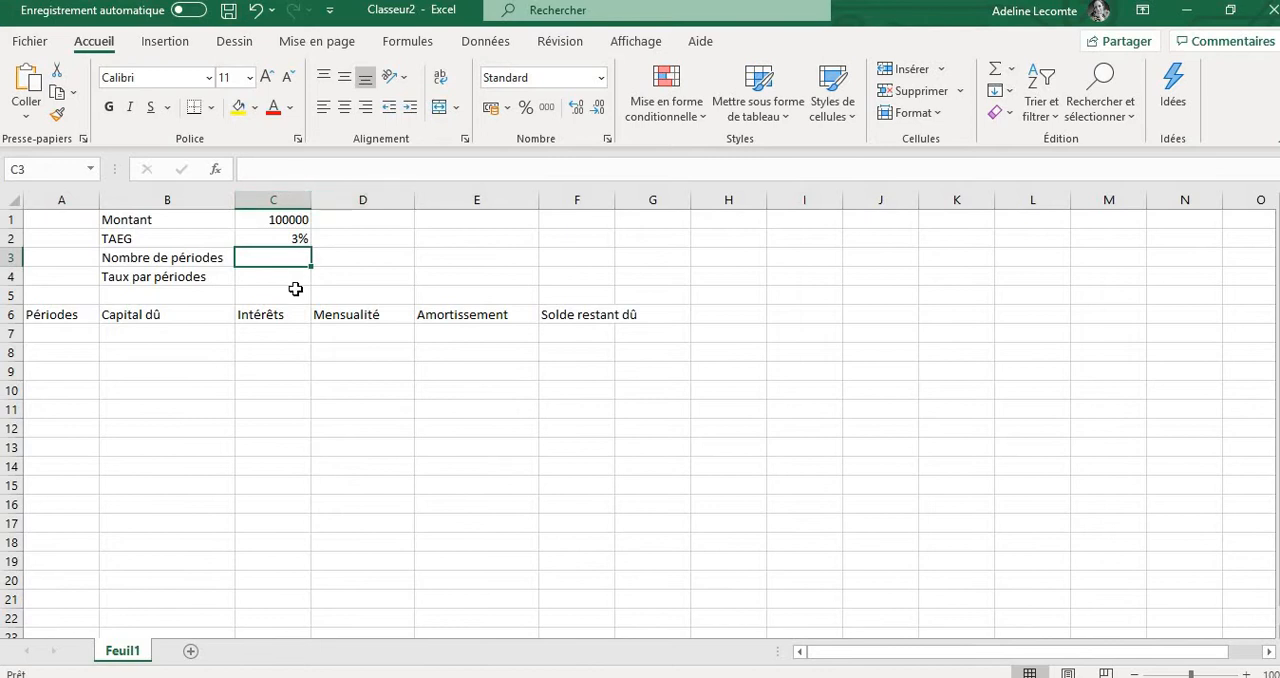
# Display the TAEG rate in cell C2 with two decimals
pyautogui.click(283, 240)
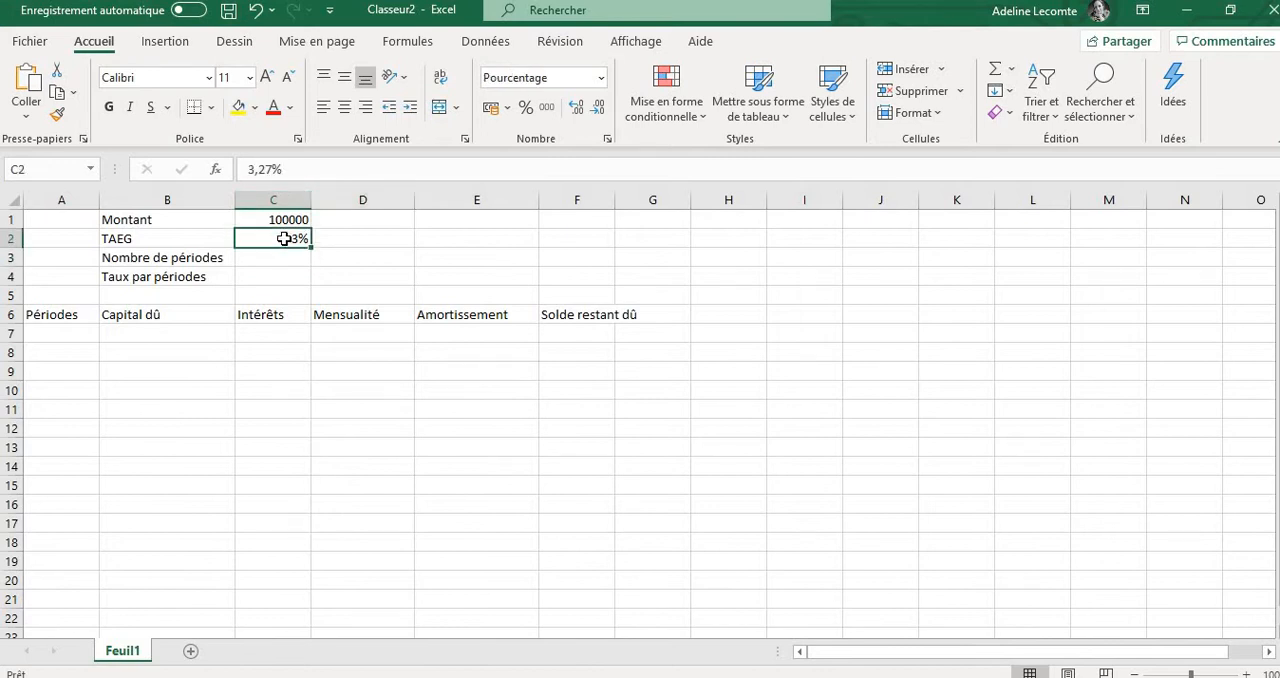
pyautogui.click(578, 108)
pyautogui.click(578, 108)
pyautogui.click(578, 110)
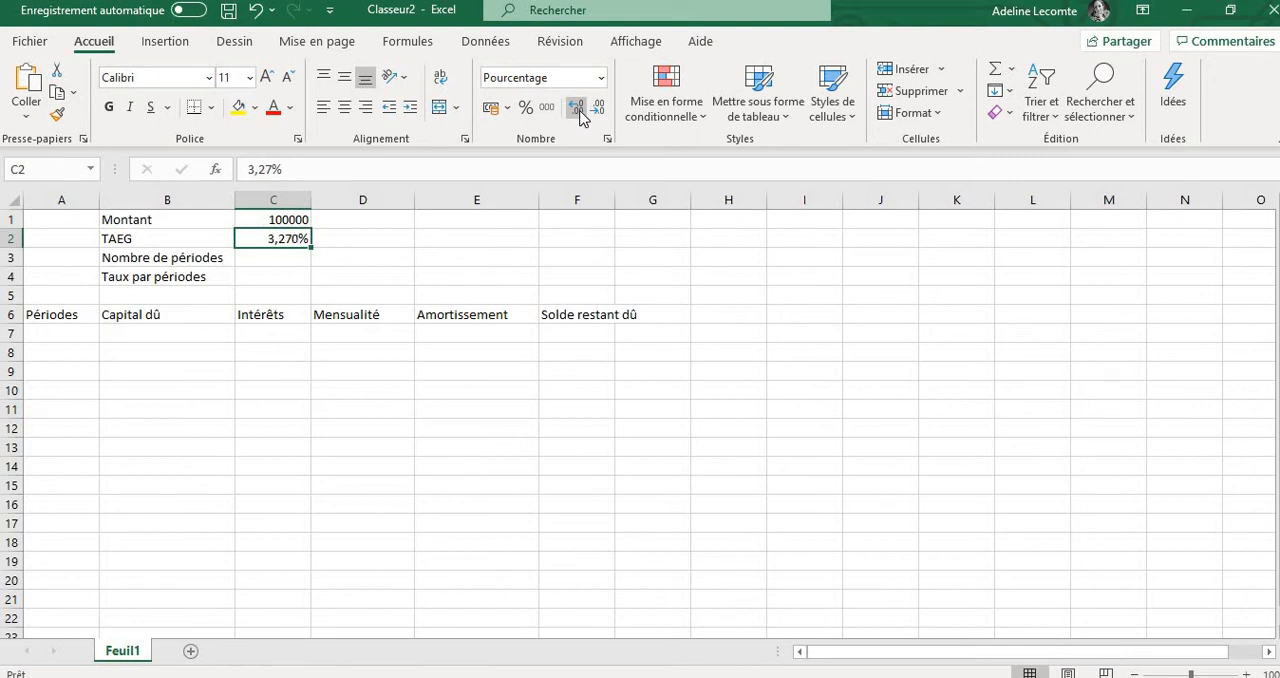
pyautogui.click(597, 110)
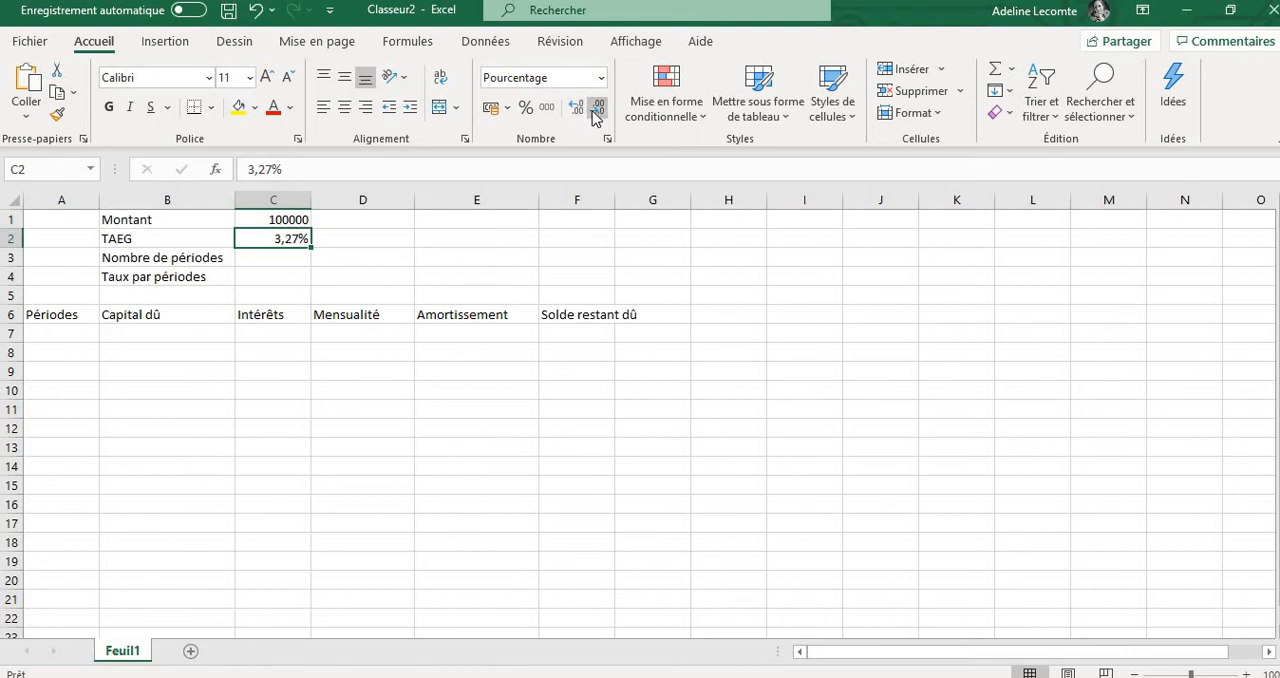
# Enter the notes "10 ans" in cell F1 and "12 mois par an" in cell G1
pyautogui.click(287, 261)
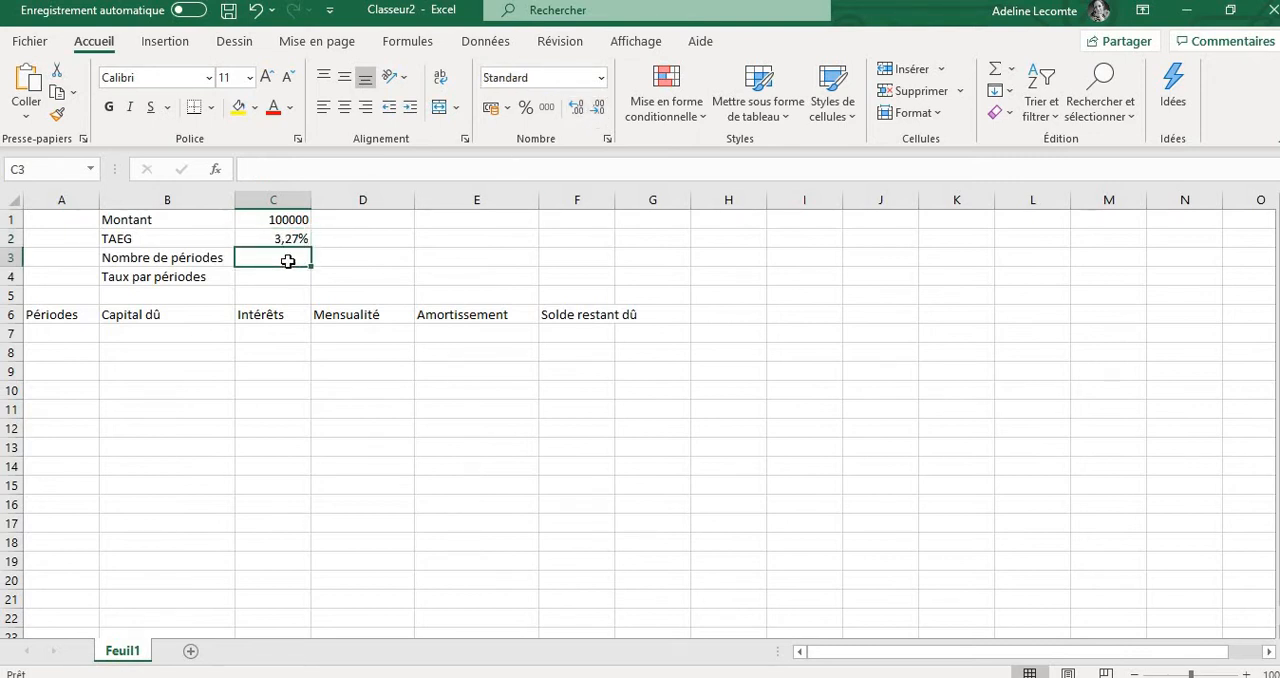
pyautogui.click(576, 221)
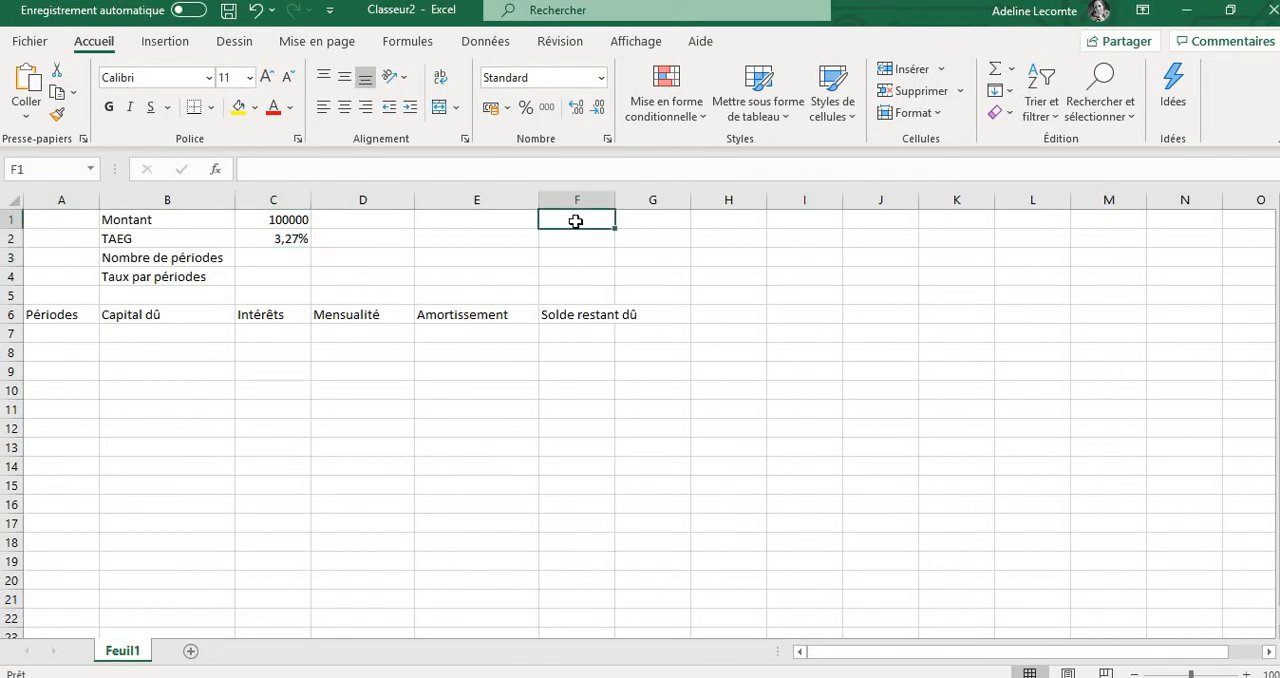
pyautogui.write('10')
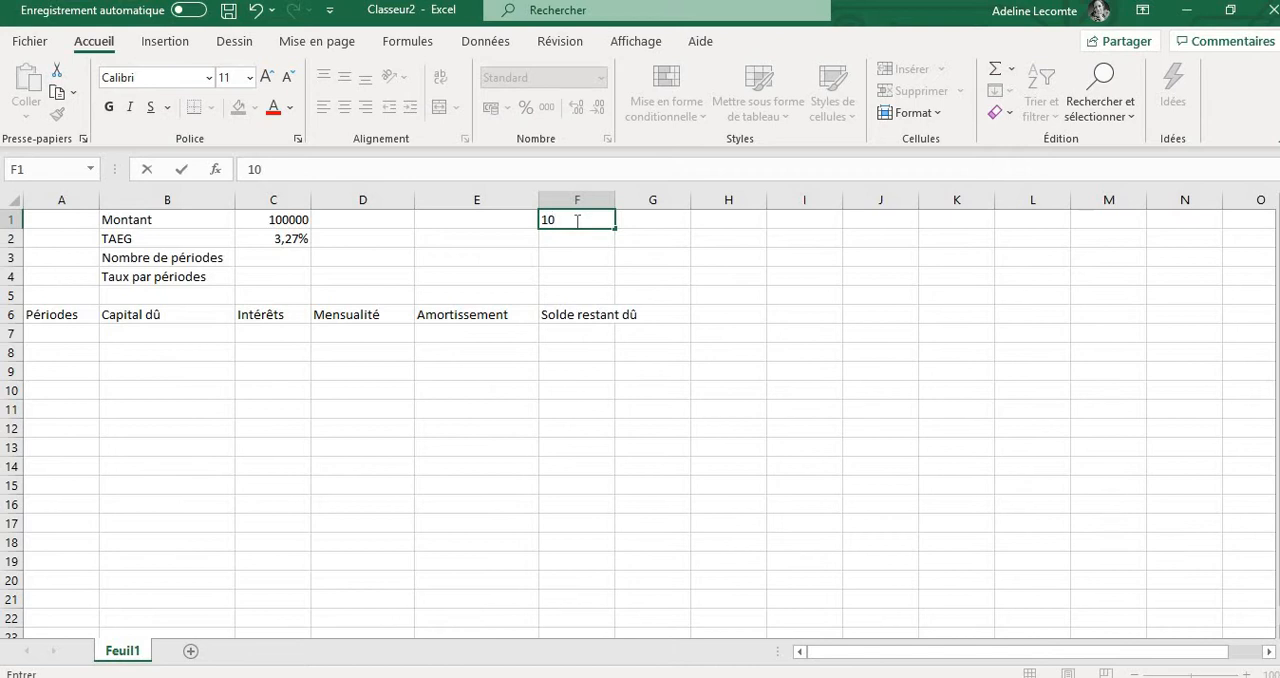
pyautogui.write(' ans')
pyautogui.click(635, 221)
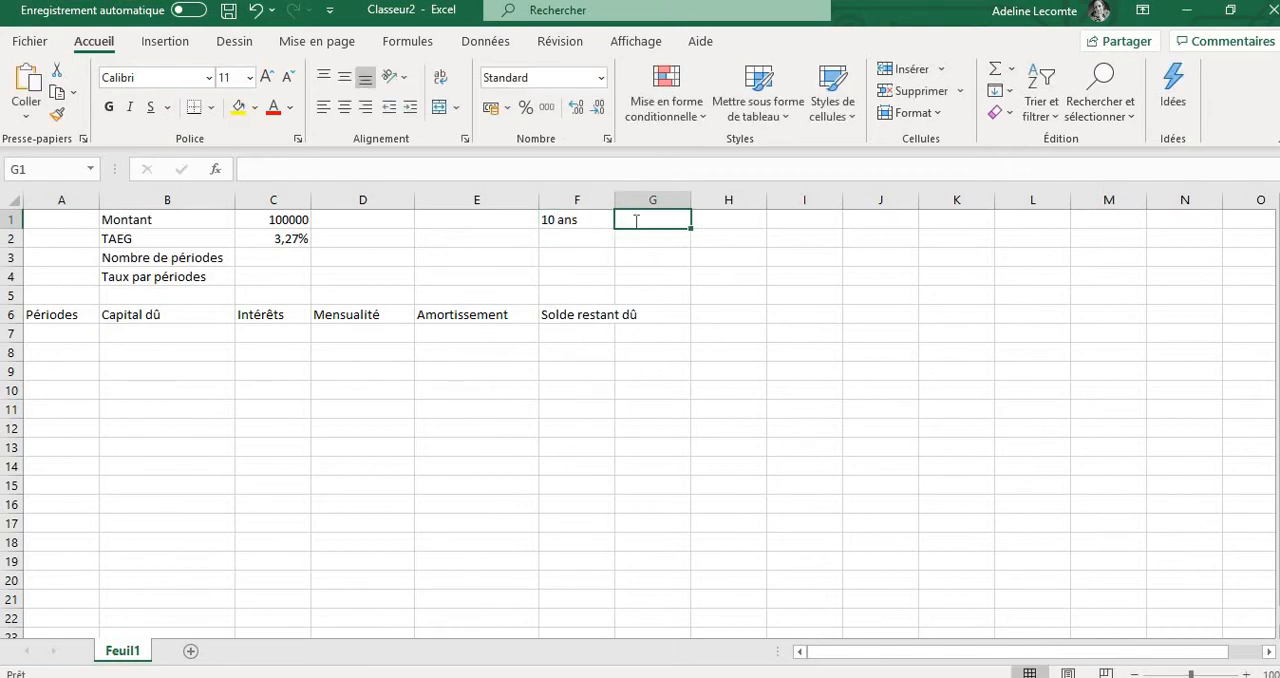
pyautogui.write('12 mois par an')
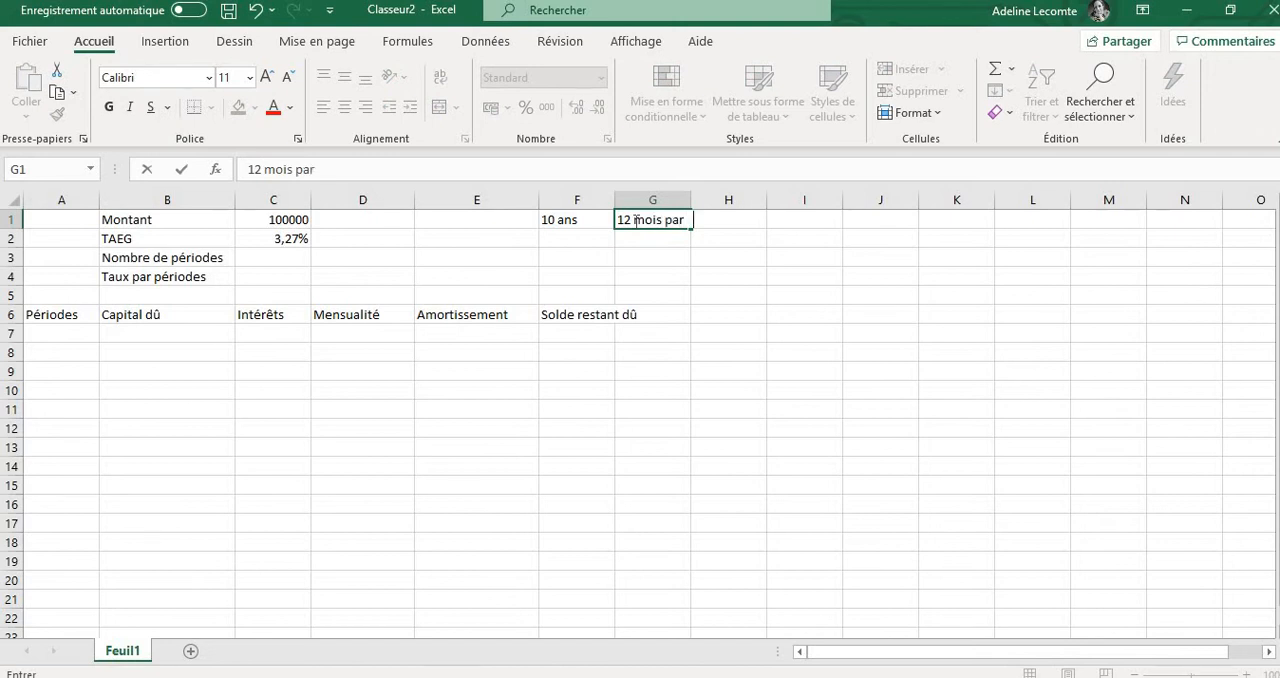
# Enter 120 in cell C3 as the number of periods
pyautogui.click(272, 256)
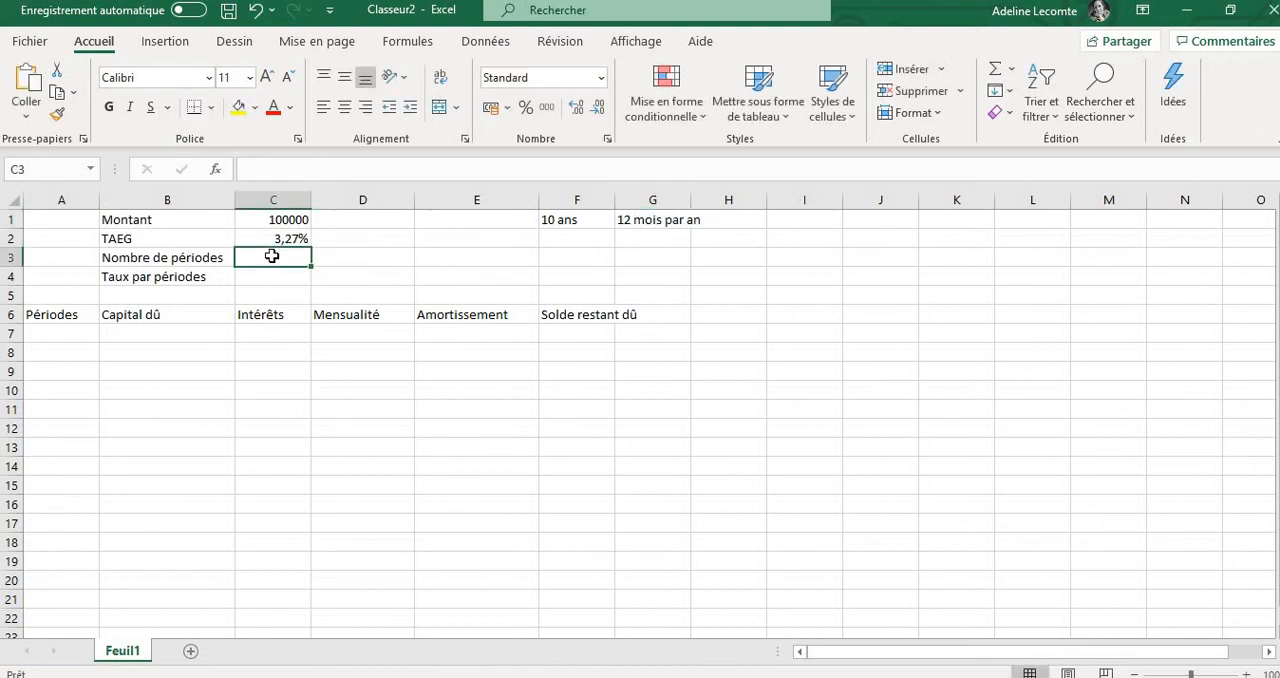
pyautogui.write('120')
pyautogui.press('Return')
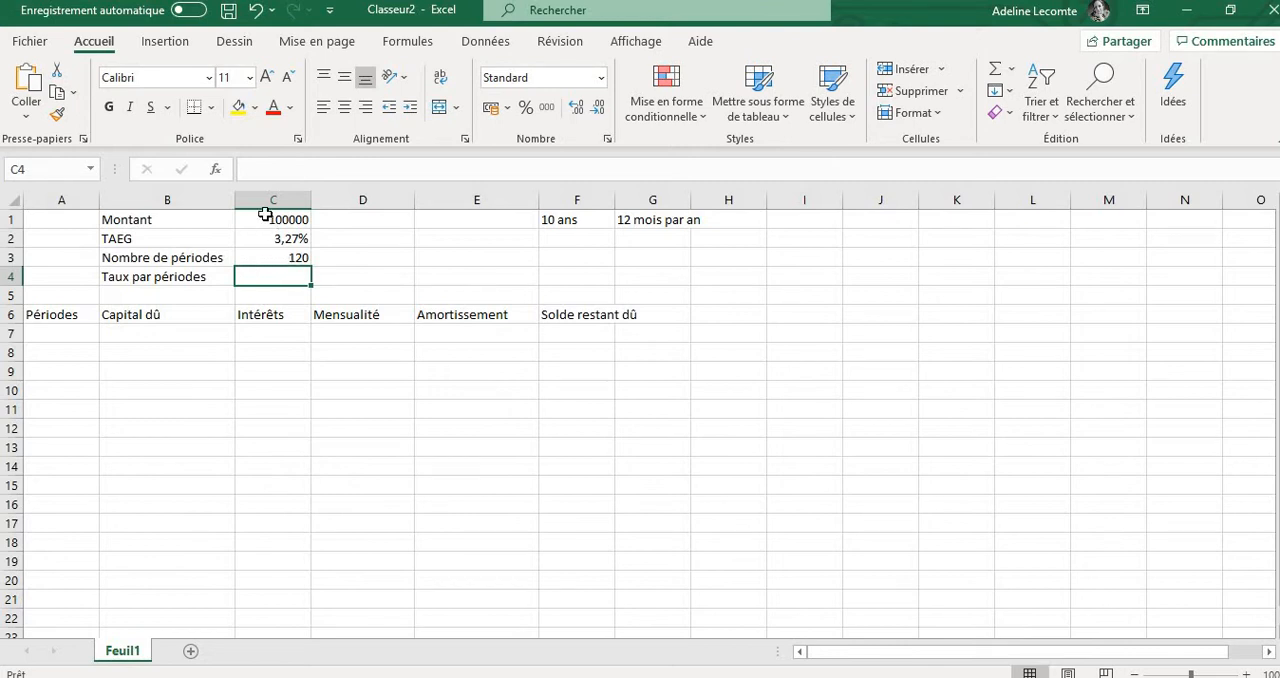
# Add the note "Remboursement mensuel" in cell F2 under the duration notes
pyautogui.click(558, 238)
pyautogui.write('Rembour')
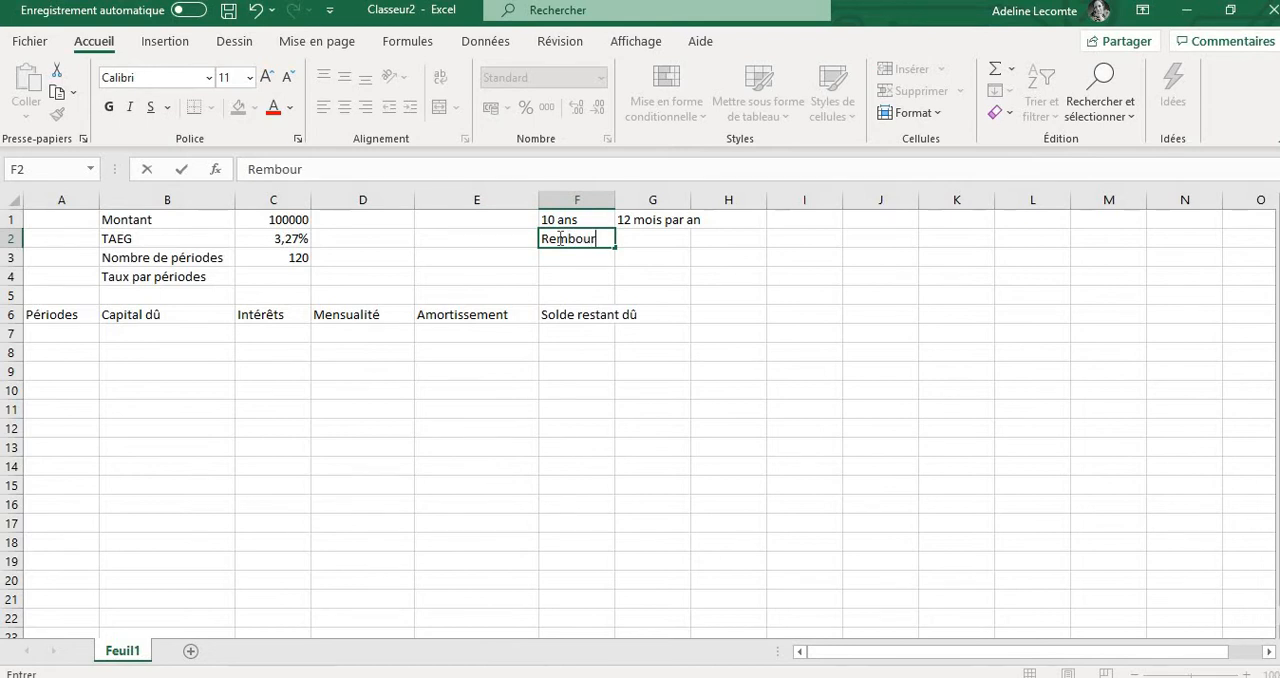
pyautogui.write('sement mensuel')
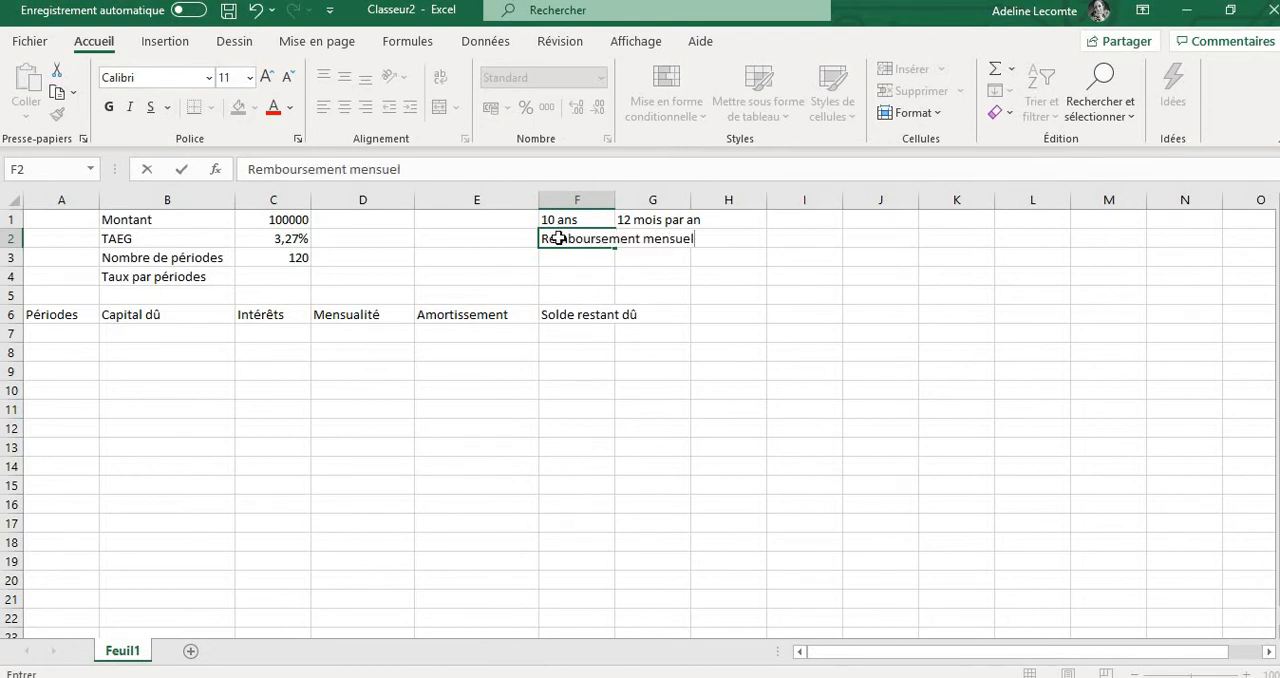
pyautogui.press('Return')
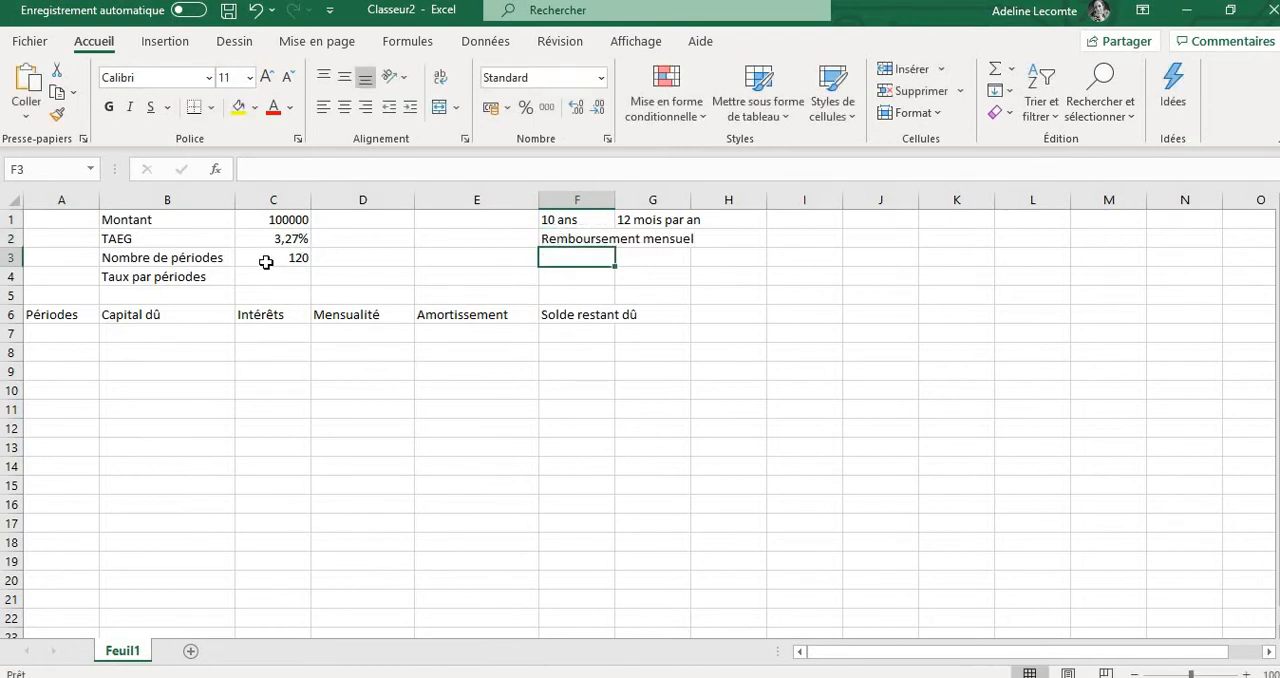
# Correct the label in cell B4 to "Taux par période"
pyautogui.click(210, 276)
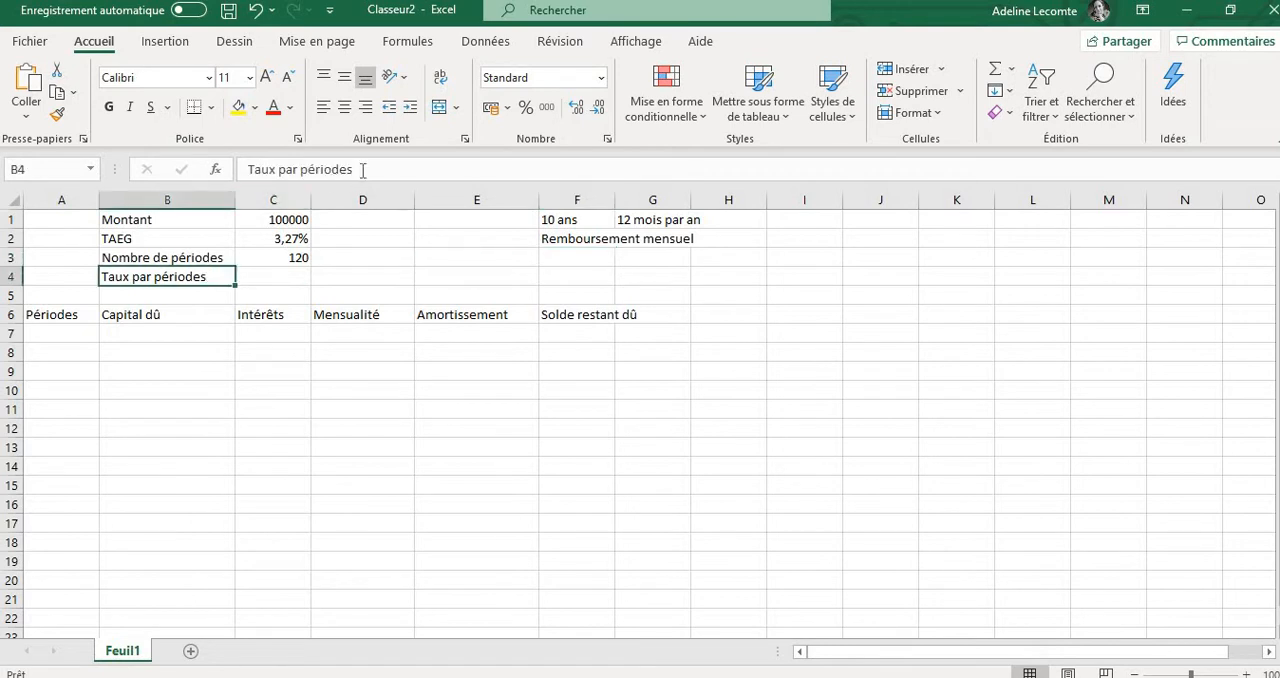
pyautogui.click(363, 169)
pyautogui.press('BackSpace')
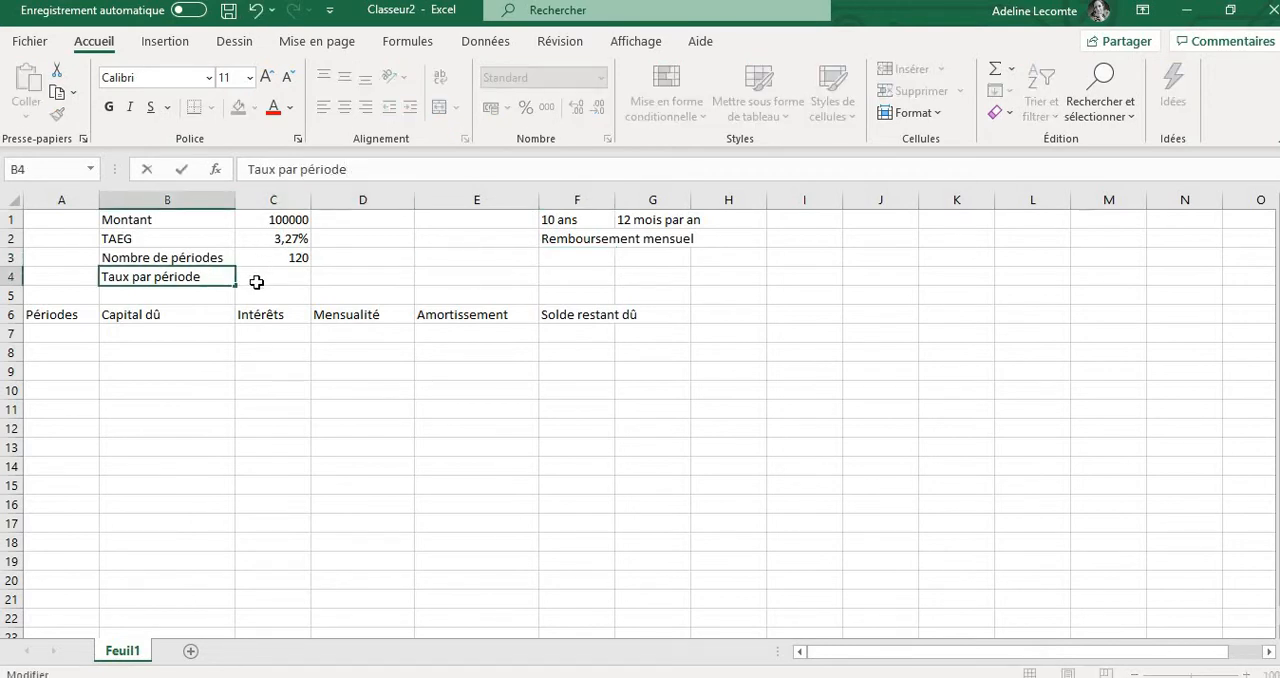
# Calculate the equivalent monthly rate in cell C4 with the formula =(1+C2)^(1/12)-1
pyautogui.click(257, 285)
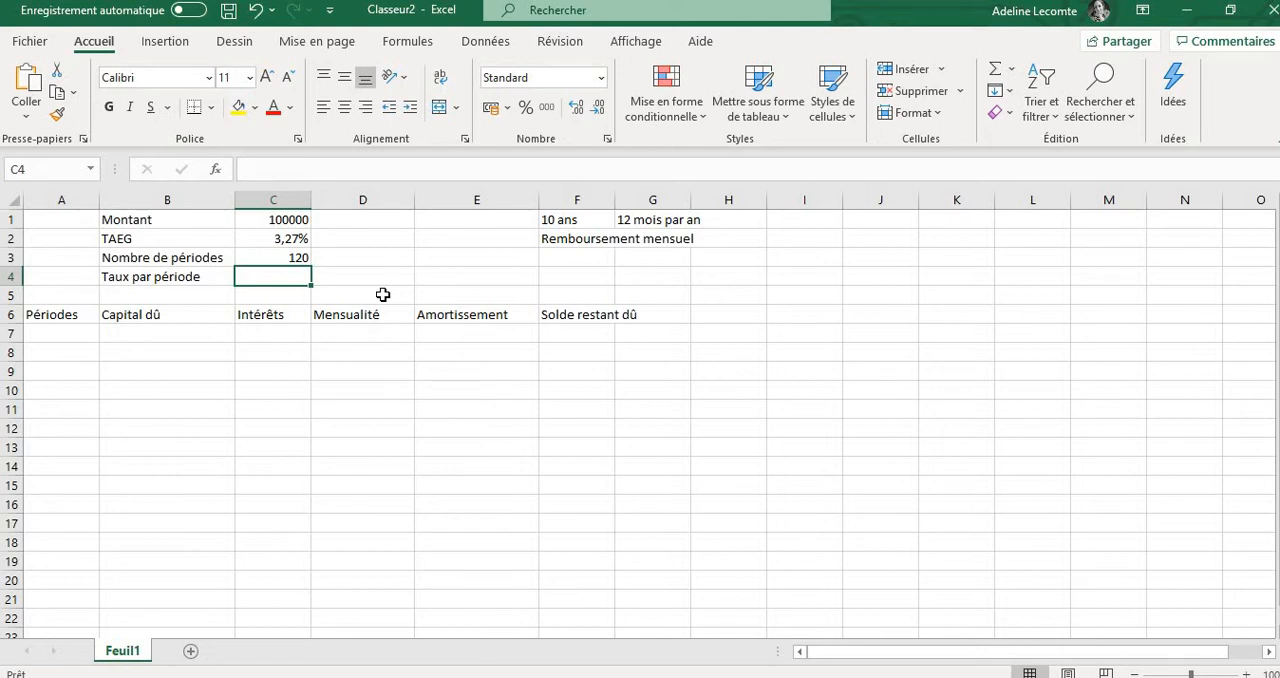
pyautogui.write('=')
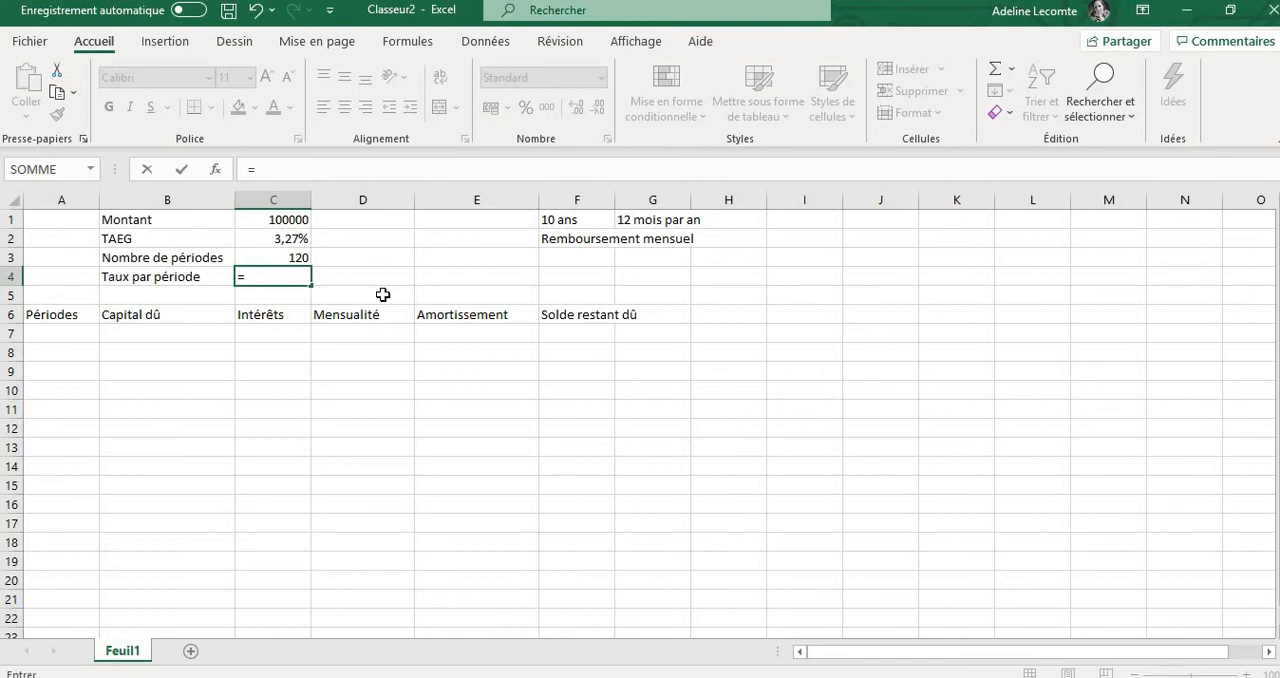
pyautogui.write('(1+')
pyautogui.click(262, 238)
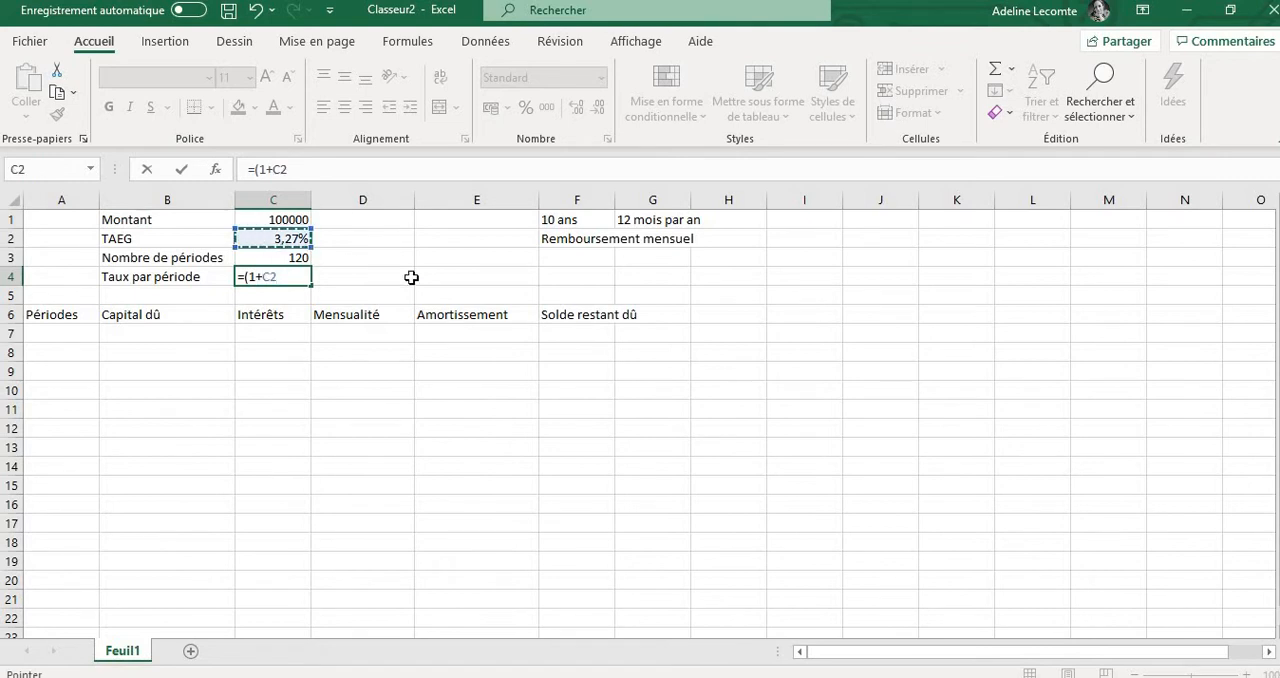
pyautogui.write(')')
pyautogui.write('^^')
pyautogui.write('(')
pyautogui.write('1/12')
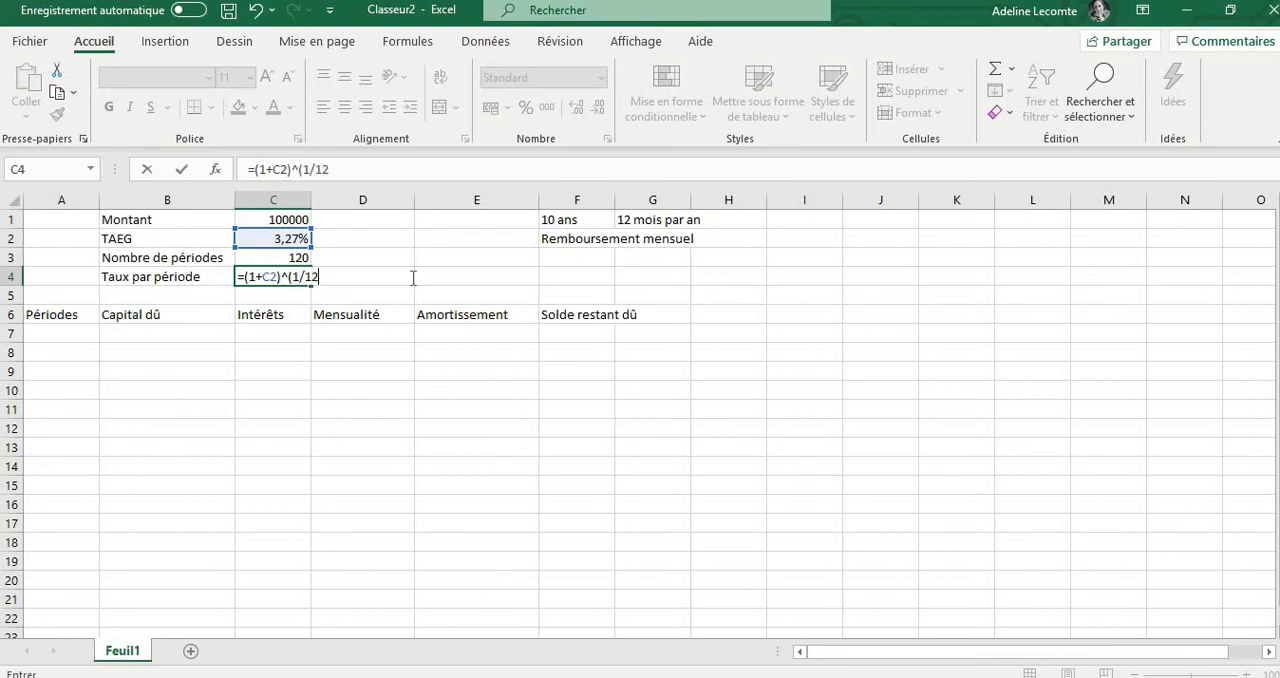
pyautogui.write(')-1')
# Add the reminder "Attention à l'équivalence des taux!!!!" in cell E4 beside the period rate
pyautogui.click(459, 282)
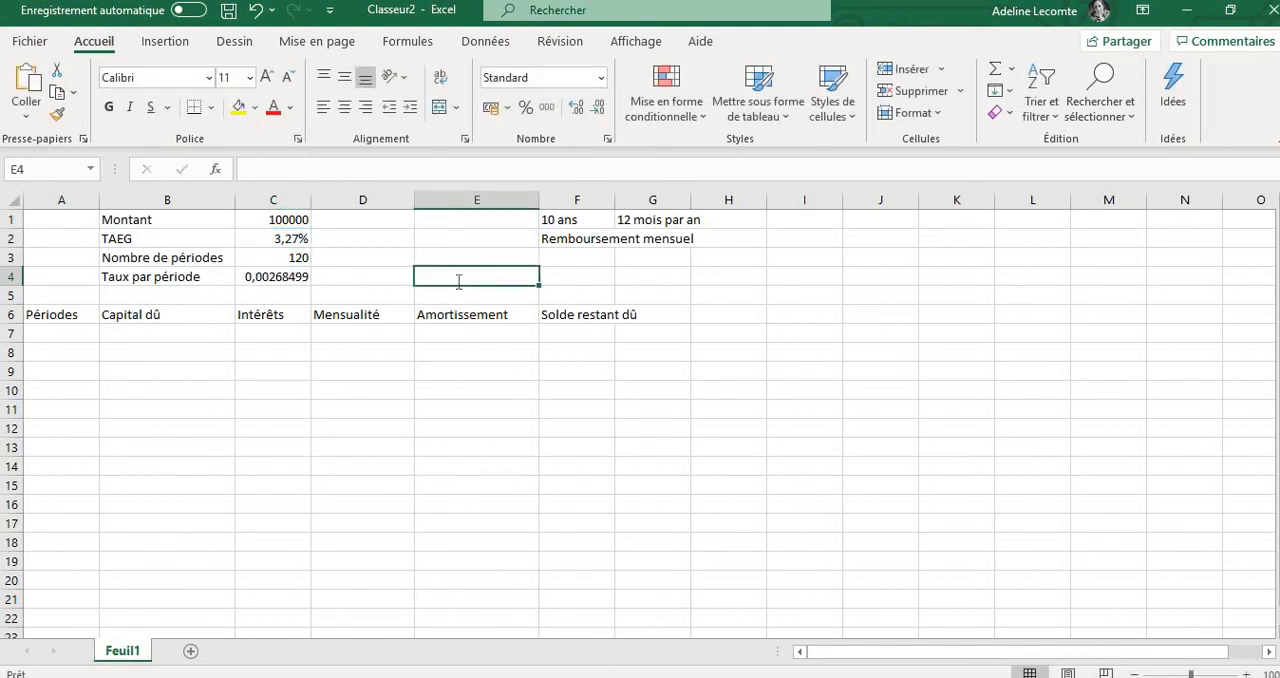
pyautogui.write('Attention ')
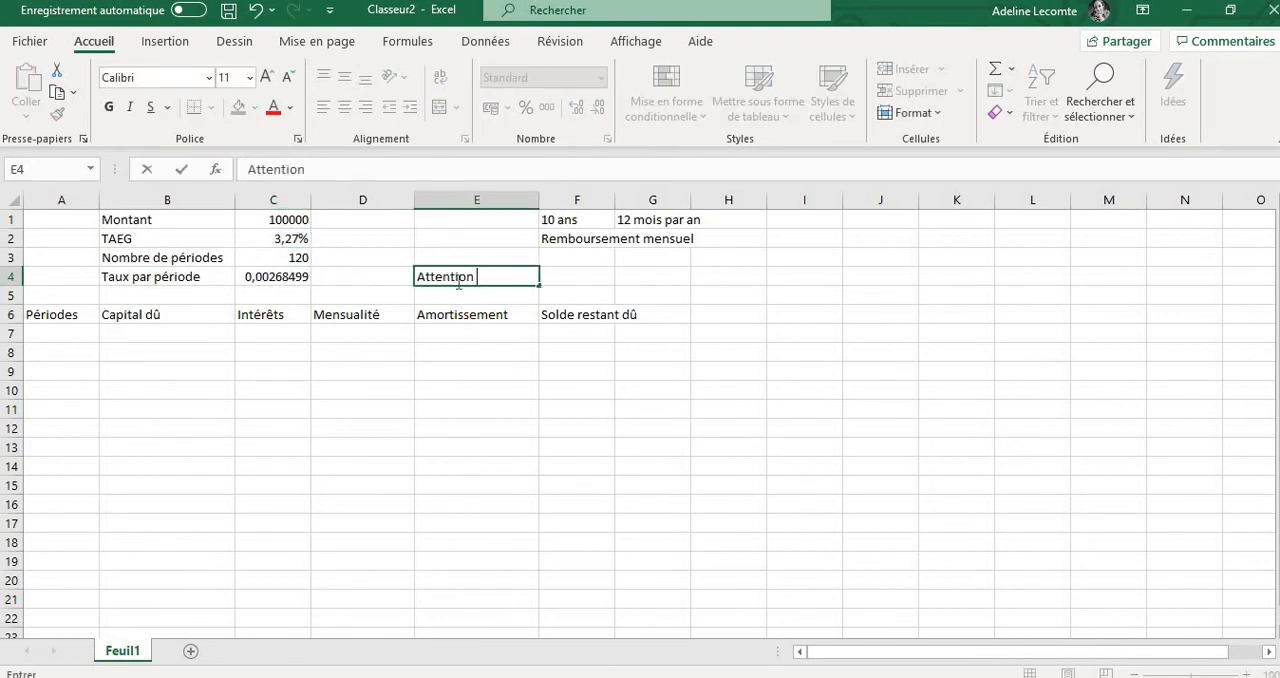
pyautogui.write("à l'équivalence des ")
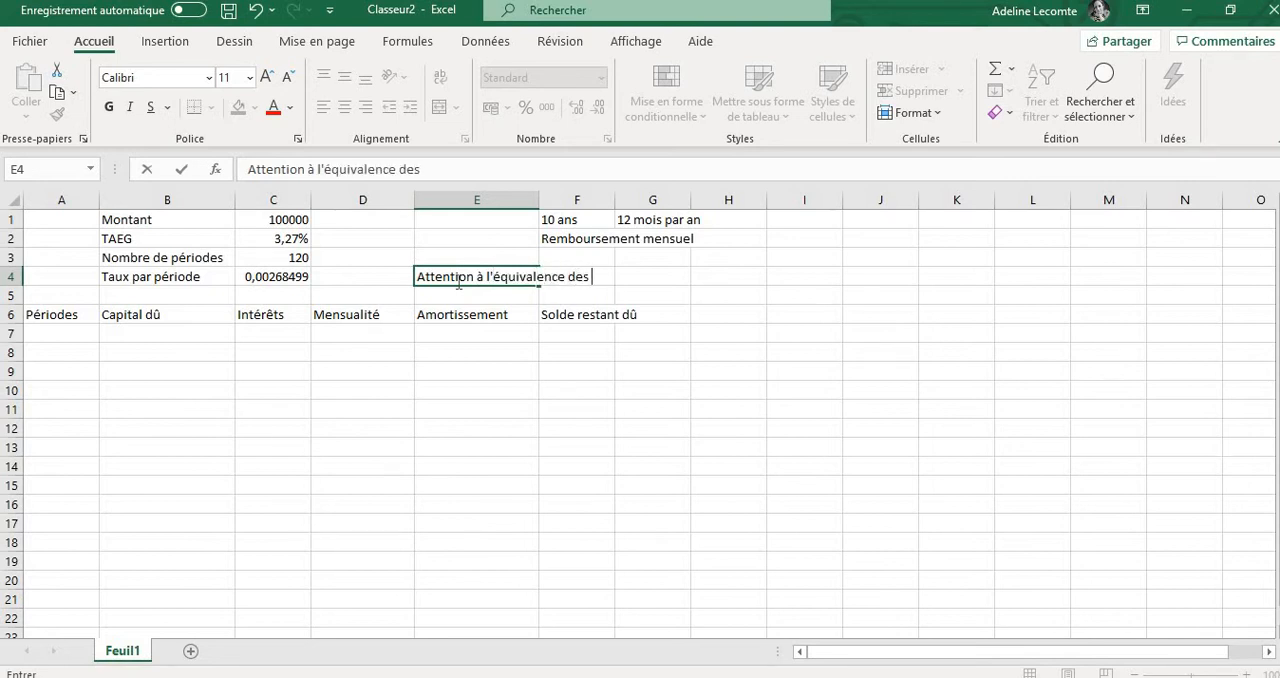
pyautogui.write('taux!!!!')
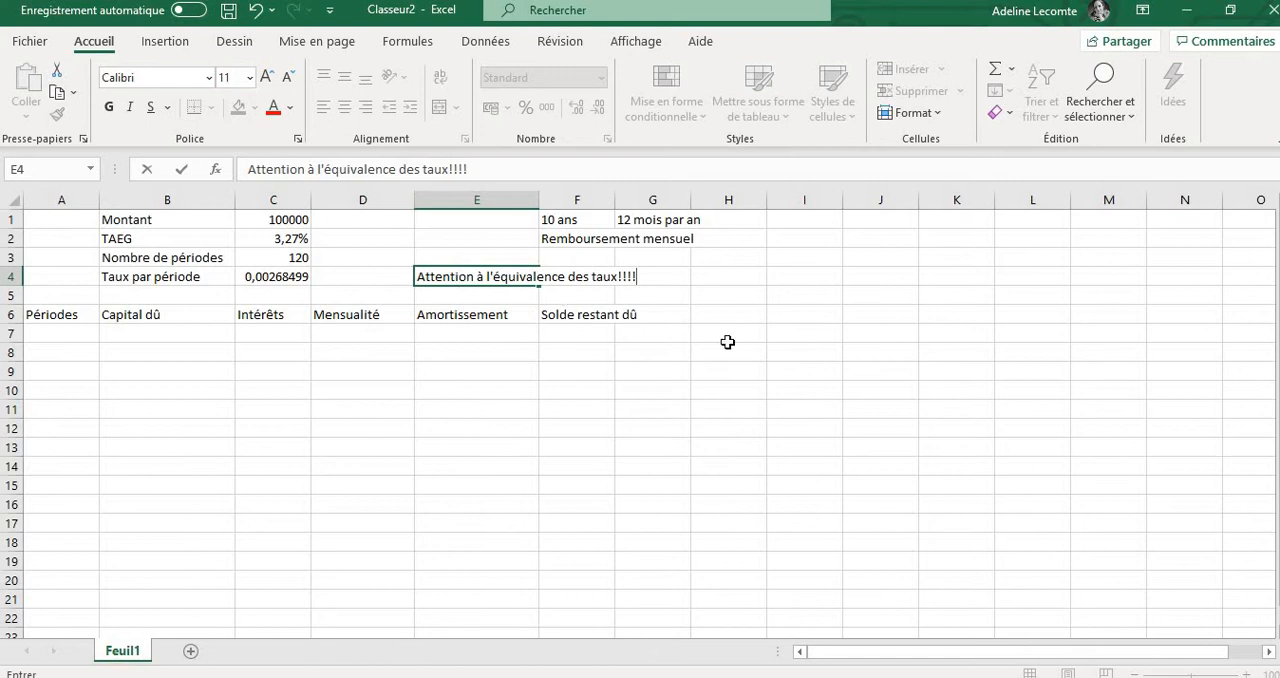
pyautogui.click(876, 370)
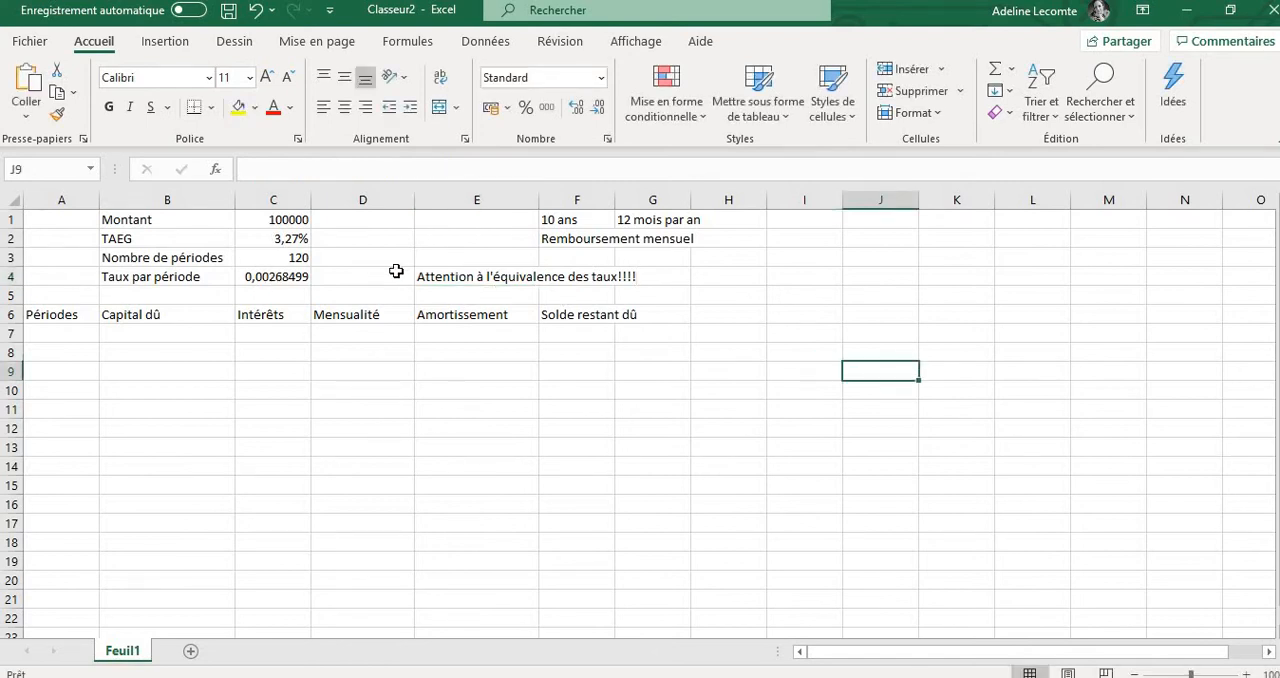
# Try showing the period rate in cell C4 with two decimals, and restore its eight-decimal display
pyautogui.click(268, 284)
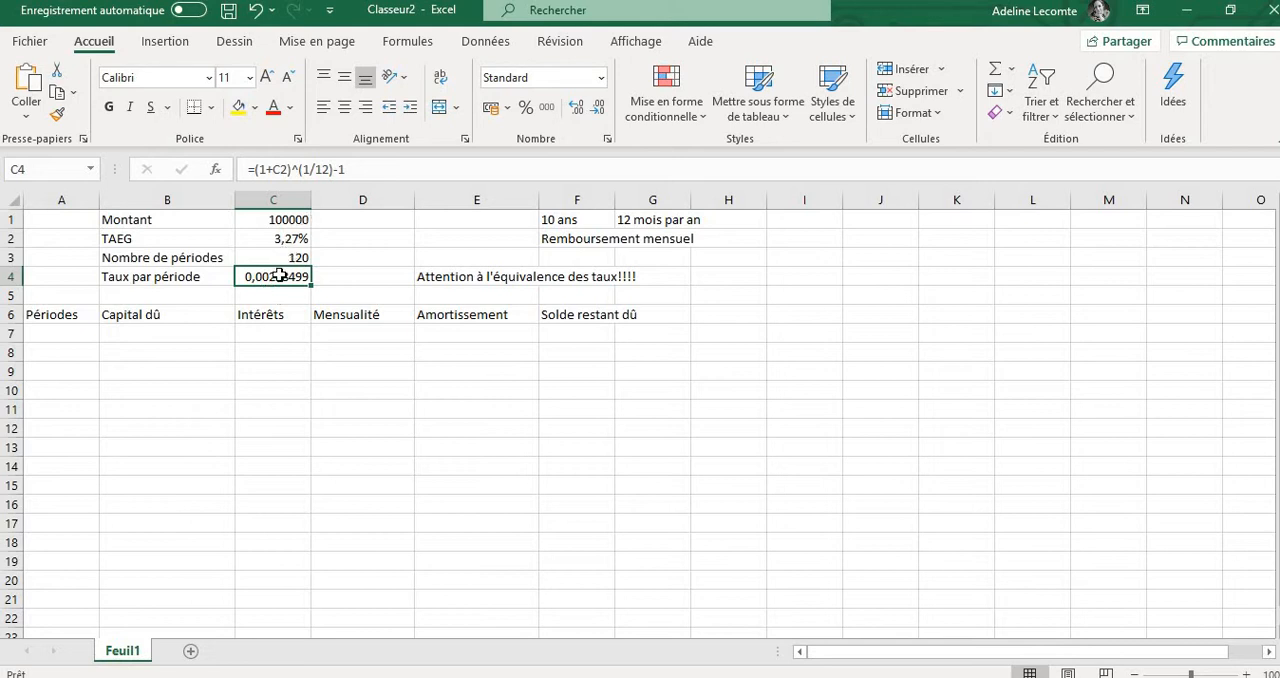
pyautogui.click(599, 116)
pyautogui.click(599, 116)
pyautogui.click(599, 116)
pyautogui.click(599, 116)
pyautogui.click(599, 116)
pyautogui.click(599, 116)
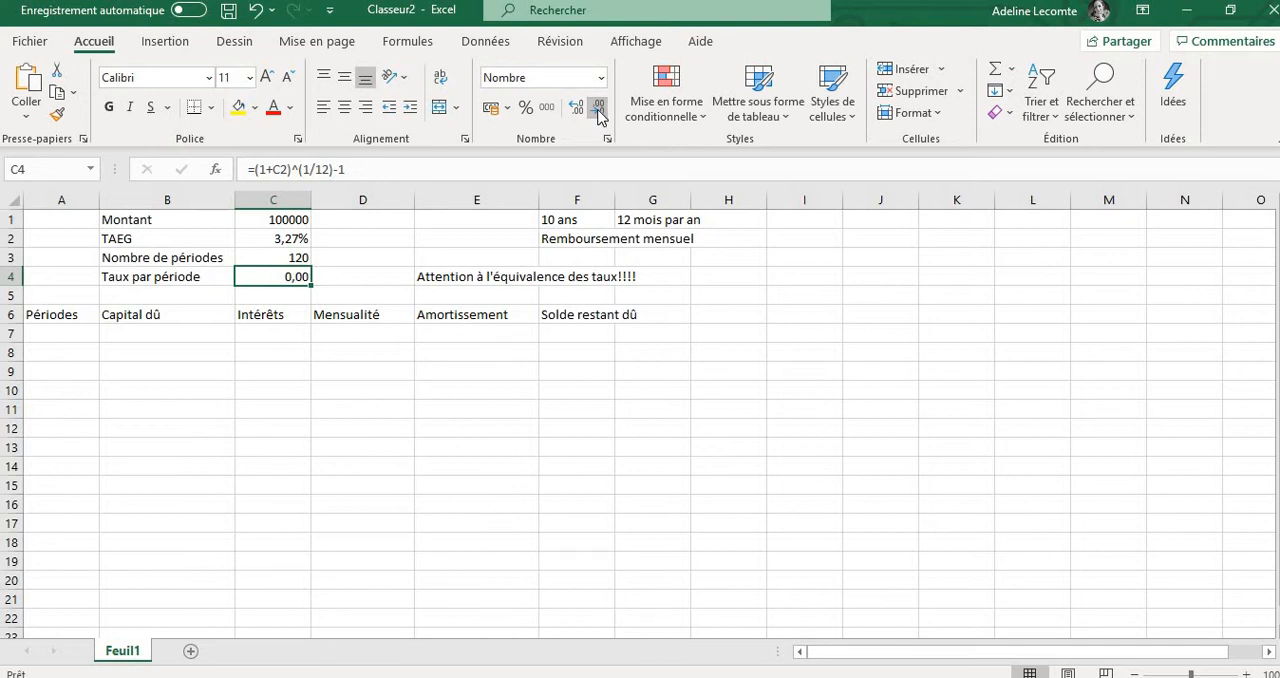
pyautogui.click(582, 115)
pyautogui.click(582, 115)
pyautogui.click(582, 115)
pyautogui.click(582, 115)
pyautogui.click(582, 115)
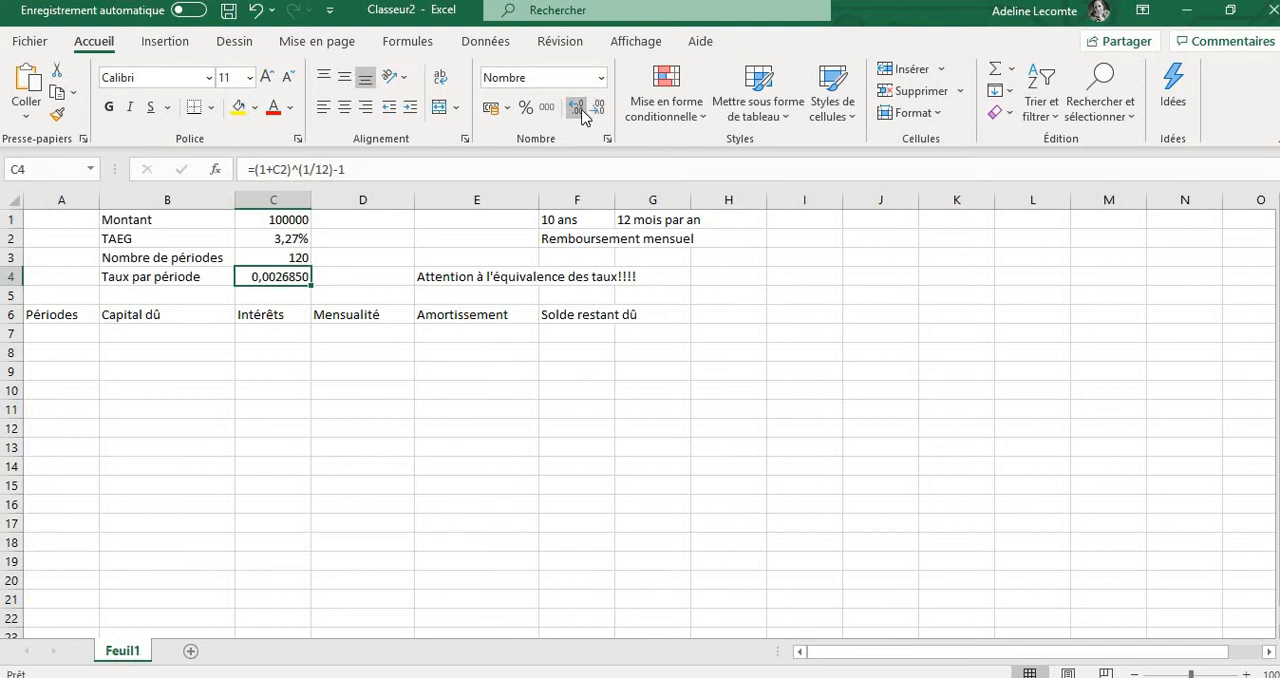
pyautogui.click(582, 115)
pyautogui.click(728, 299)
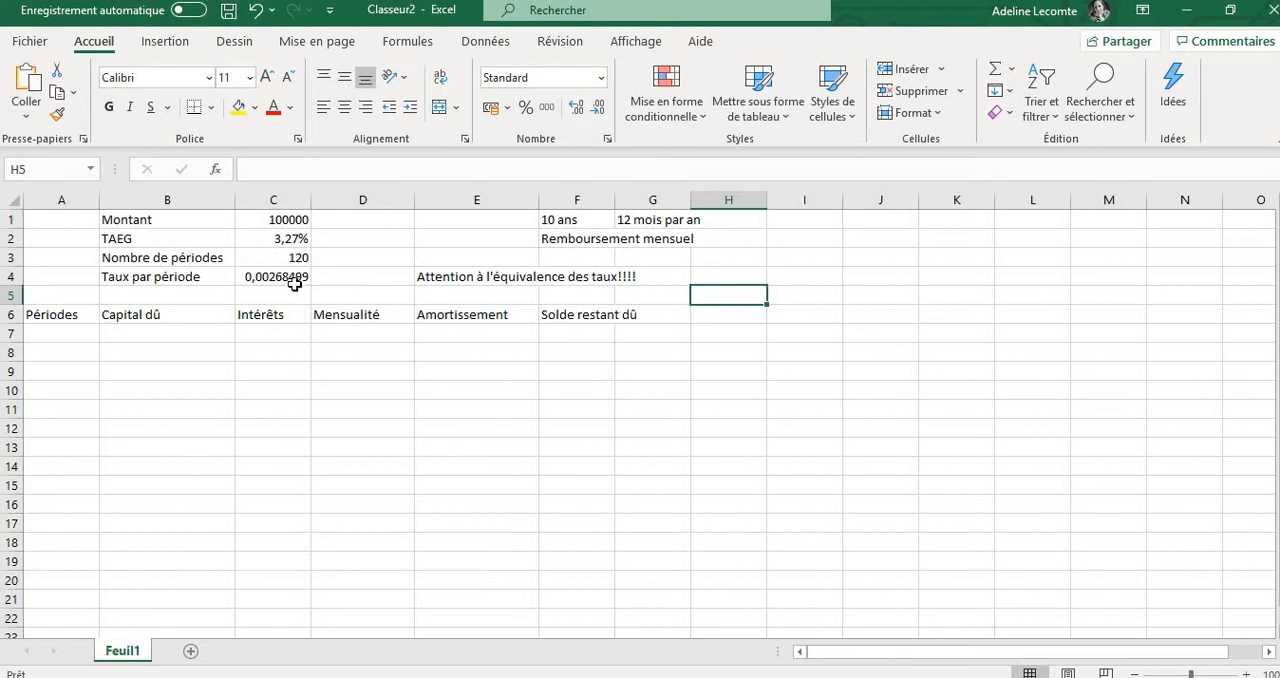
# Enter the first period numbers 1, 2 and 3 in cells A7 to A9 under Périodes
pyautogui.click(57, 333)
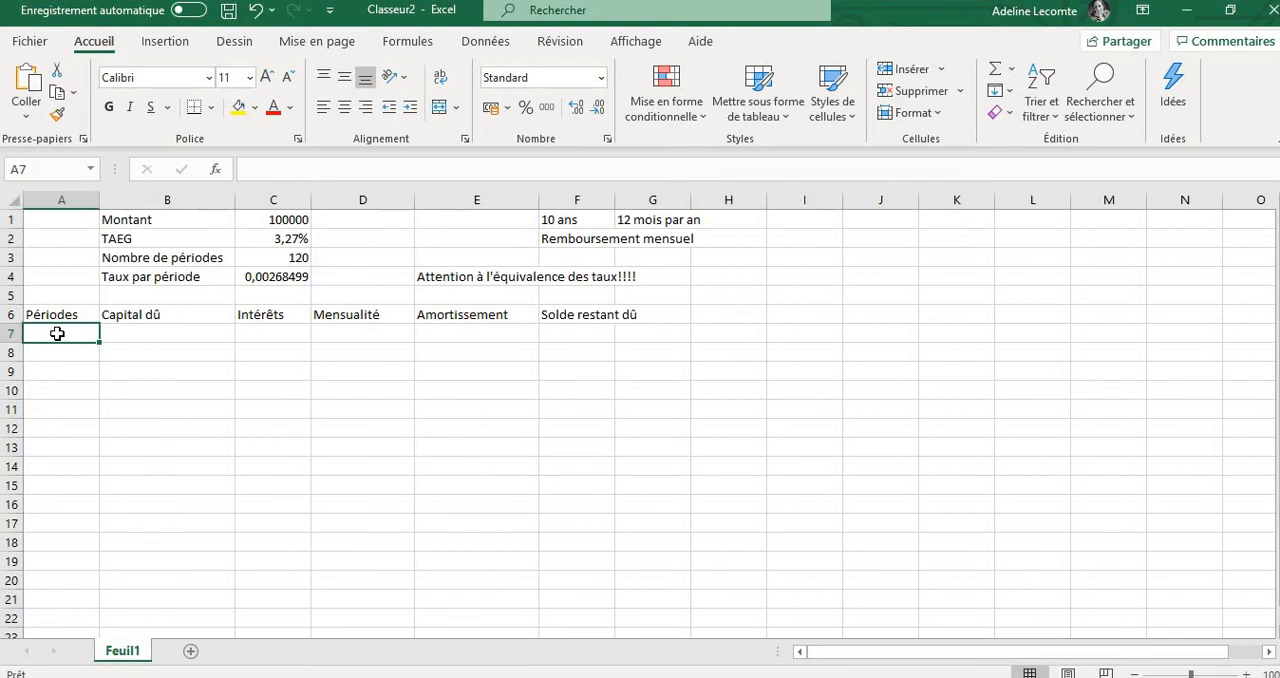
pyautogui.write('1')
pyautogui.press('Return')
pyautogui.write('2')
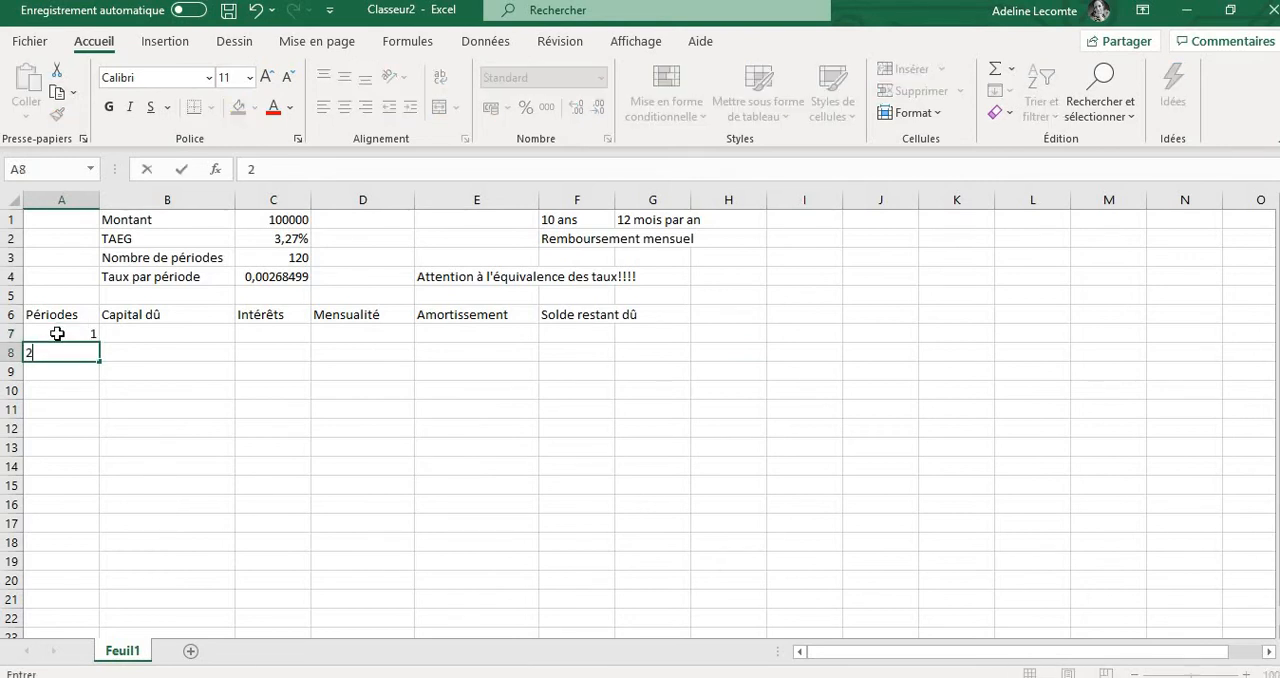
pyautogui.press('Return')
pyautogui.write('3')
pyautogui.press('Return')
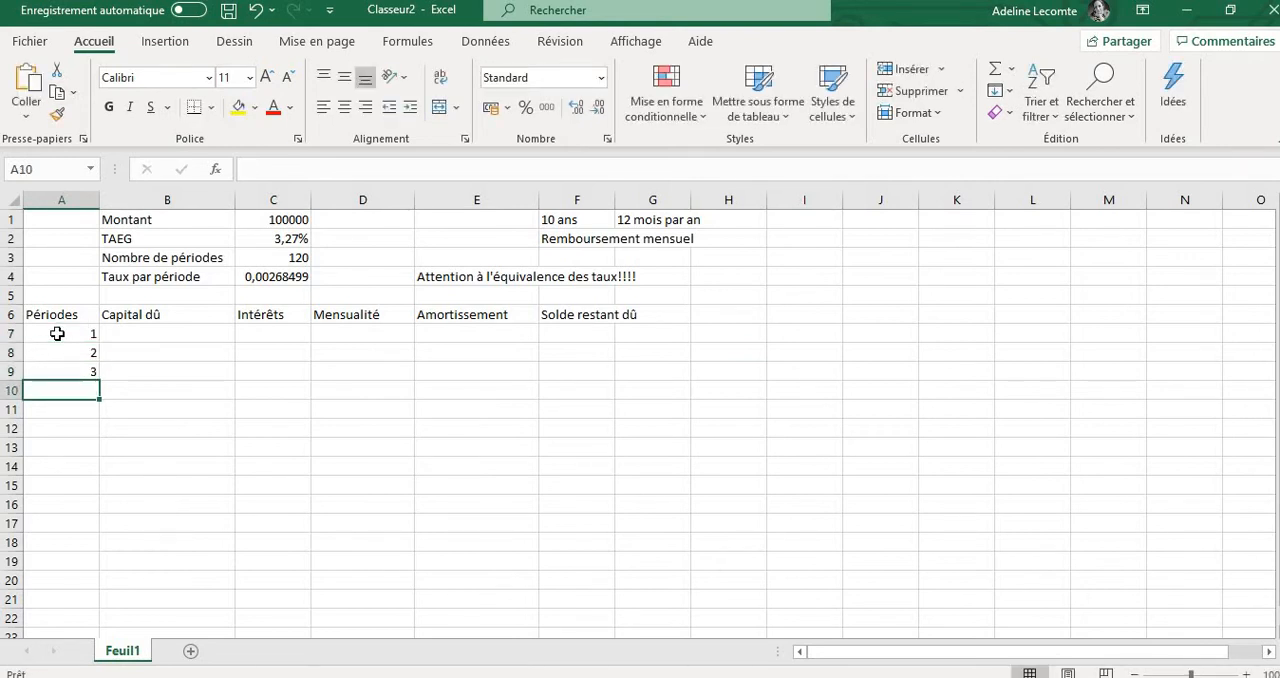
# Extend the period series from cells A7:A9 down column A to period 180 in row 186
pyautogui.click(57, 333)
pyautogui.moveTo(92, 335); pyautogui.dragTo(94, 217)
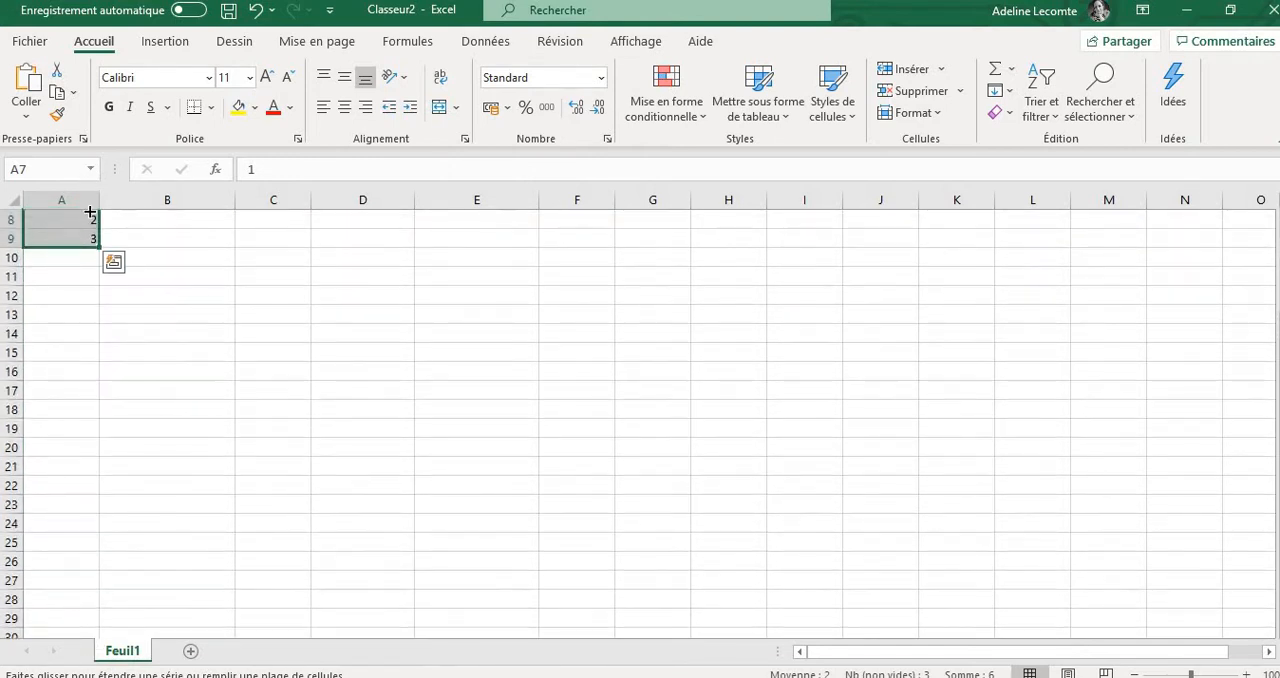
pyautogui.scroll(1, 89, 295)
pyautogui.moveTo(89, 295); pyautogui.dragTo(97, 305)
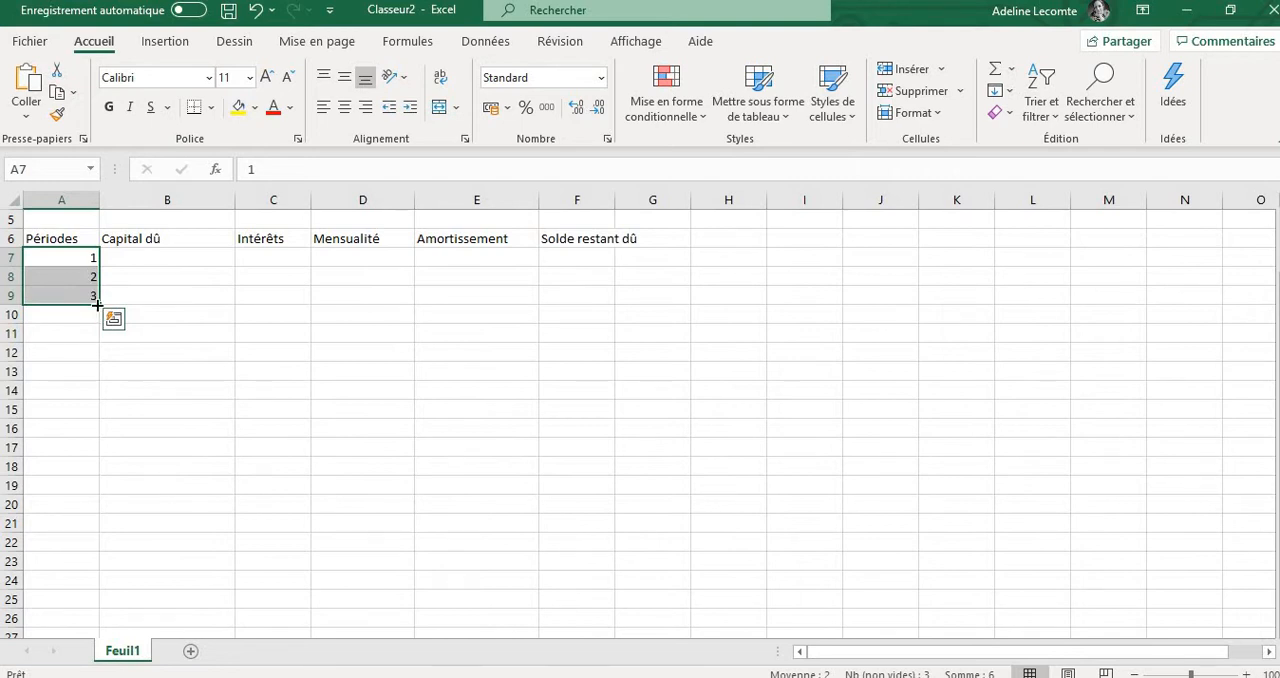
pyautogui.moveTo(97, 305); pyautogui.dragTo(84, 616)
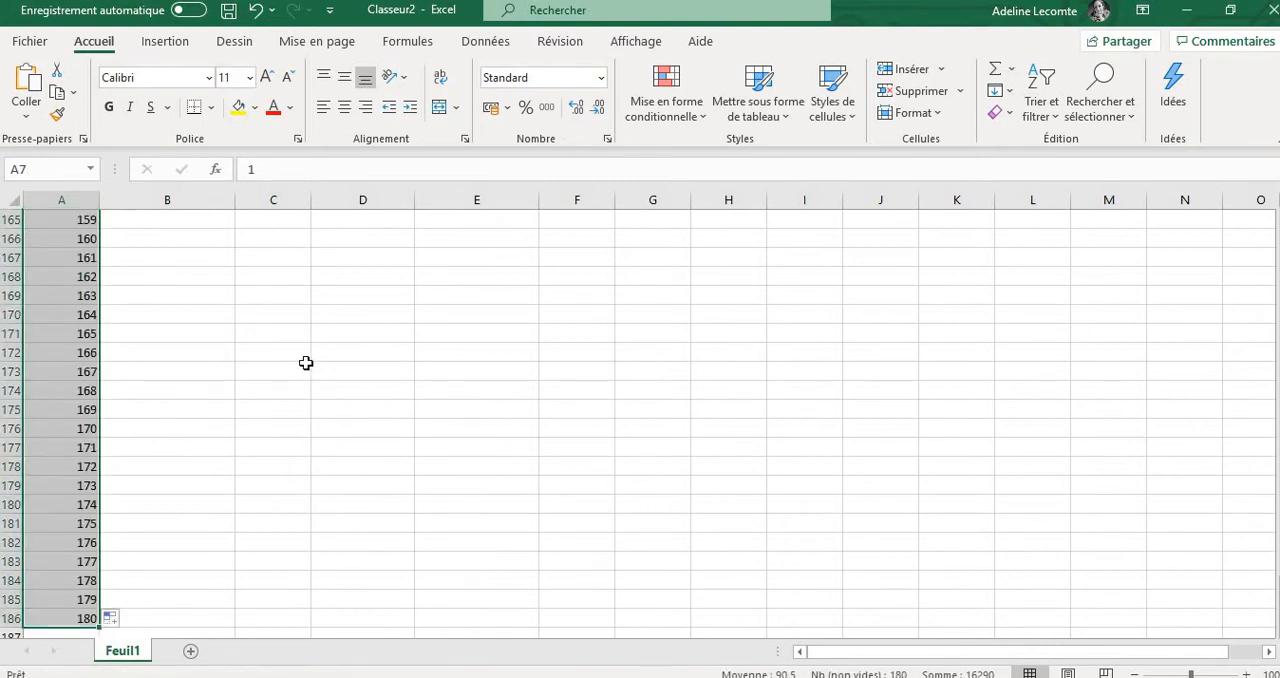
pyautogui.scroll(20, 306, 363)
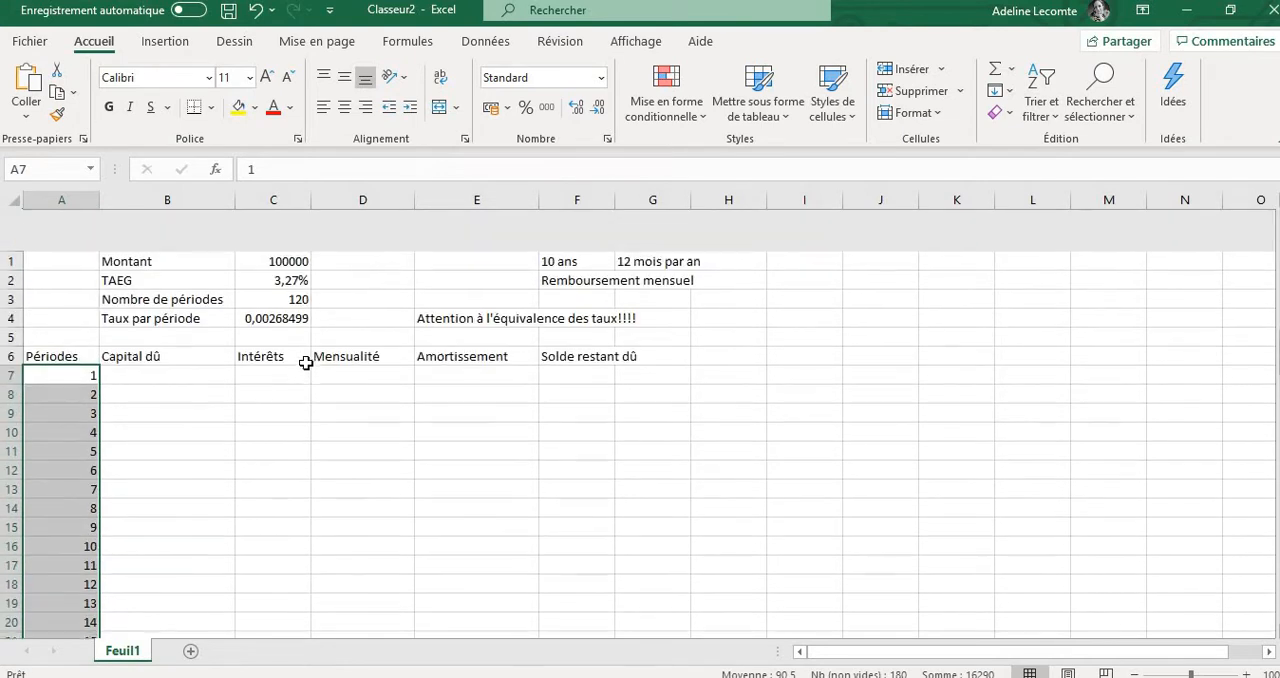
pyautogui.click(173, 333)
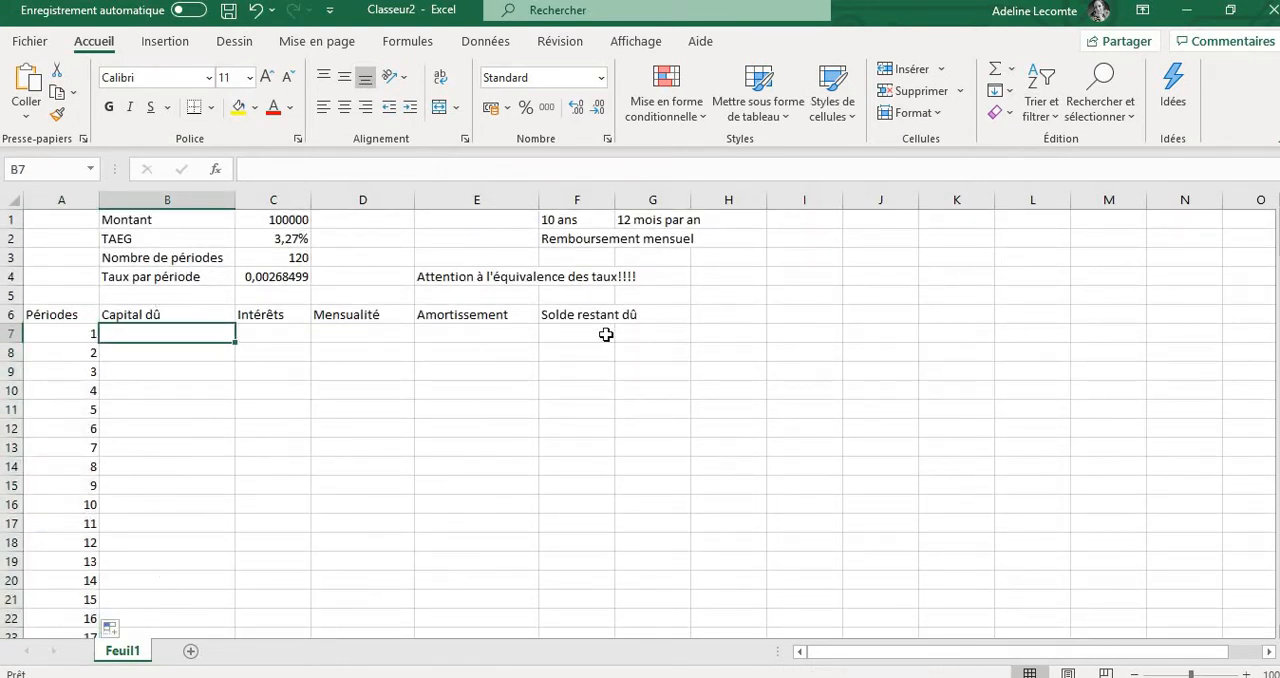
# Widen column F to fit the Solde restant dû header, and link the first Capital dû cell B7 to the loan amount with =C1
pyautogui.moveTo(616, 203); pyautogui.dragTo(659, 203)
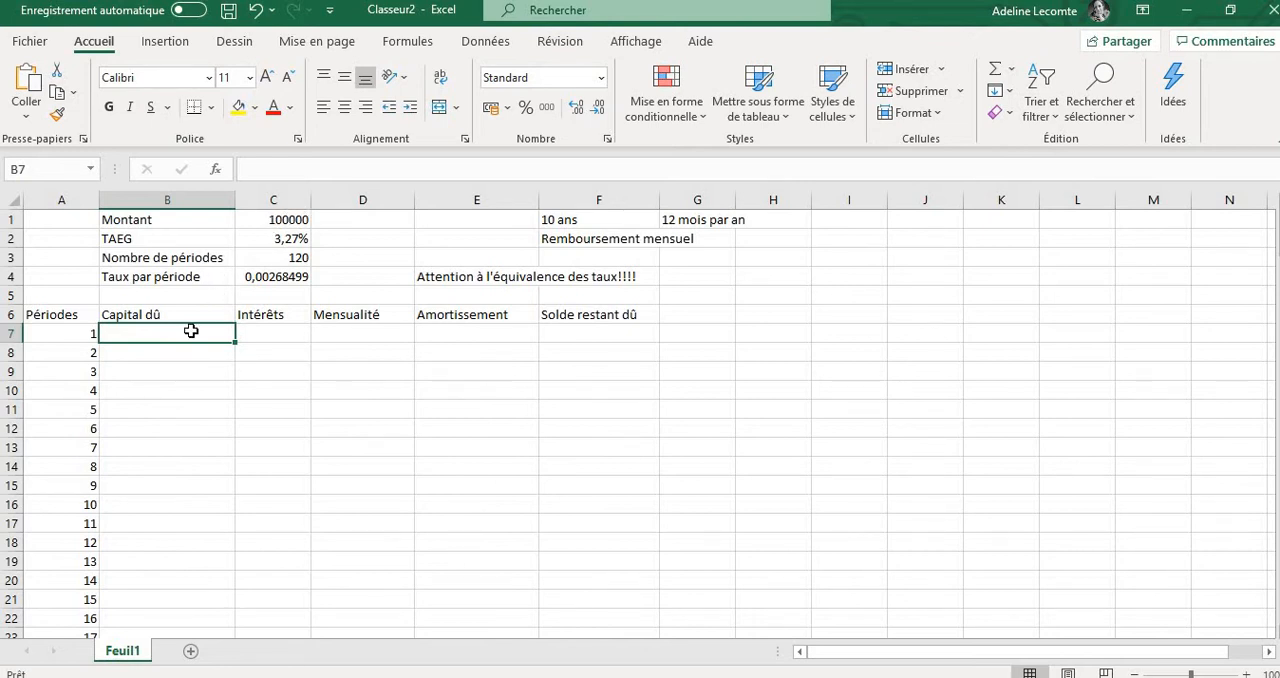
pyautogui.write('=')
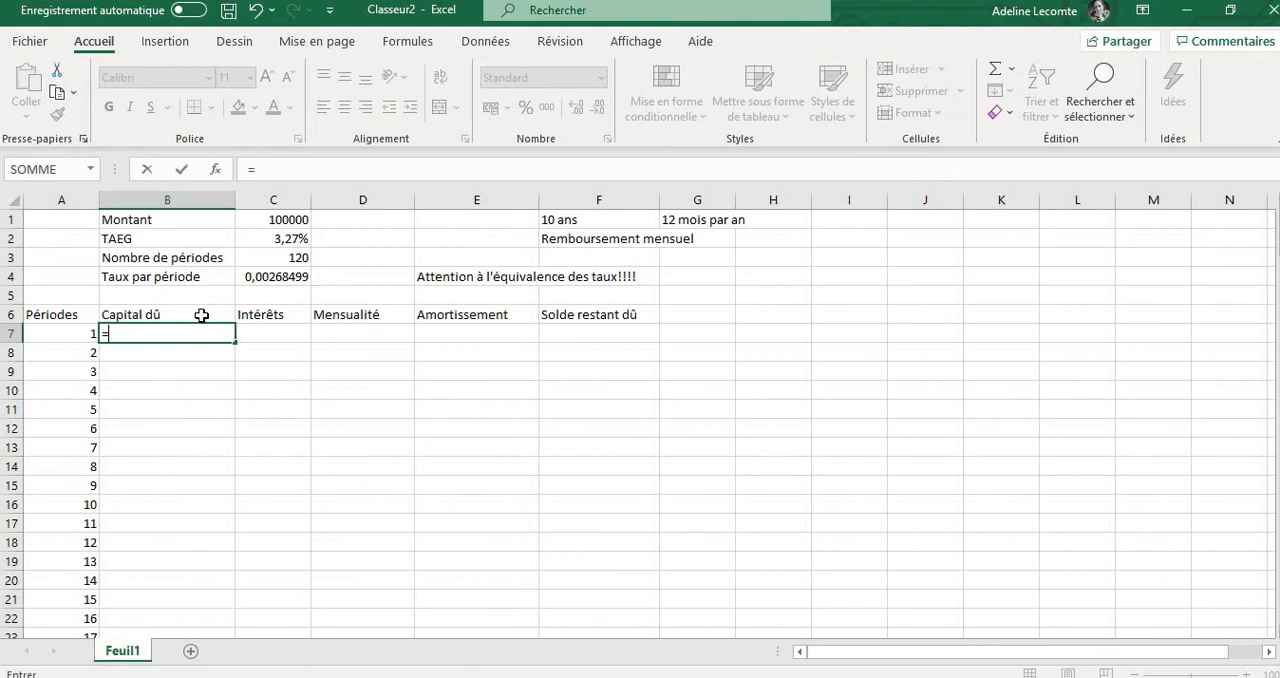
pyautogui.click(265, 217)
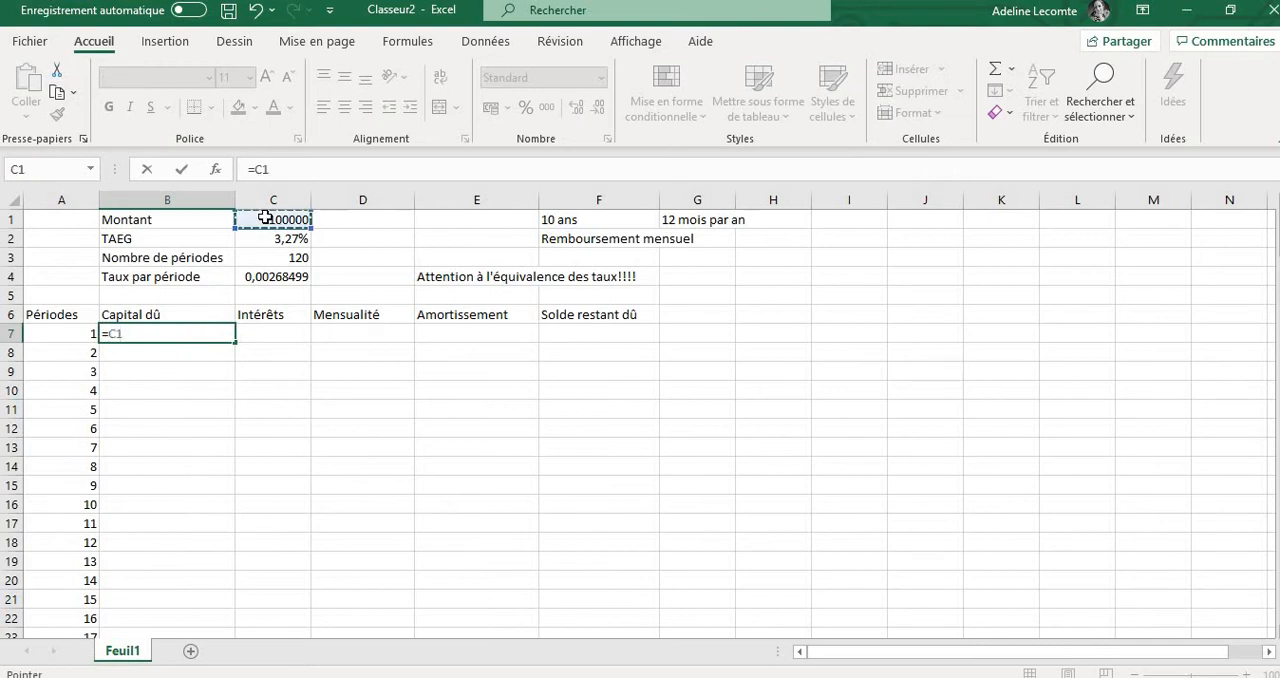
pyautogui.press('Return')
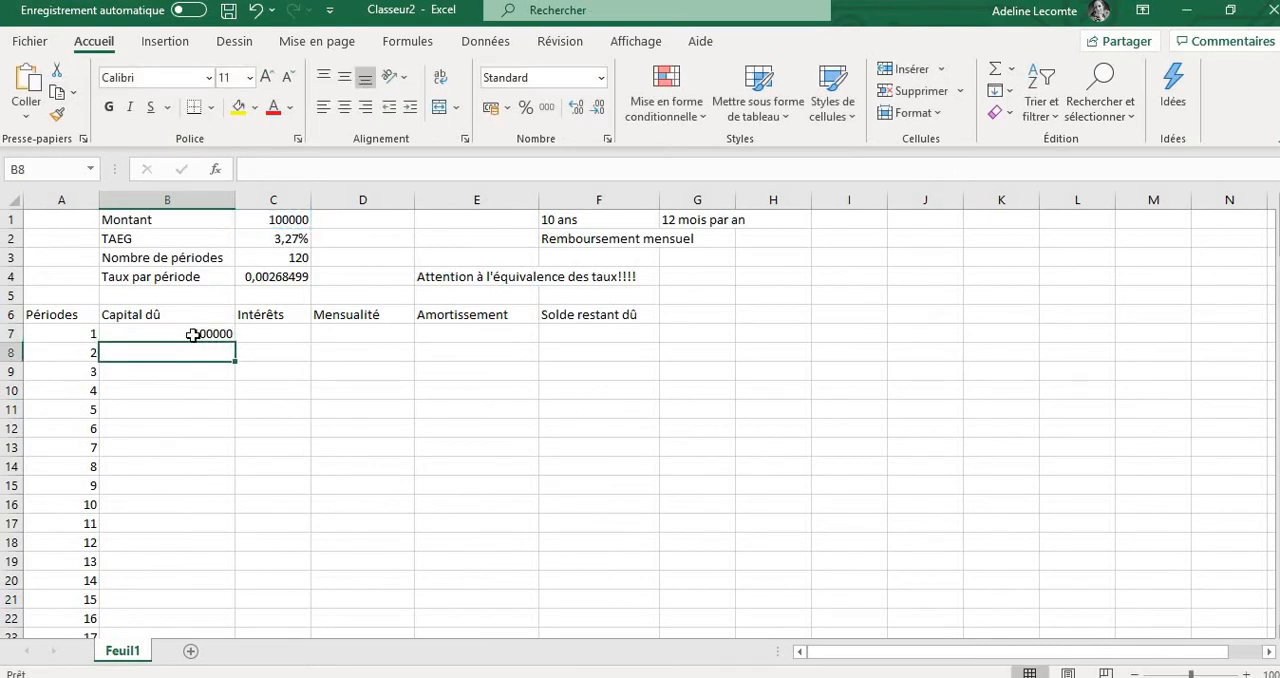
# Calculate the first period's interest in cell C7 with =B7*$C$4, keeping the period rate reference absolute
pyautogui.click(246, 336)
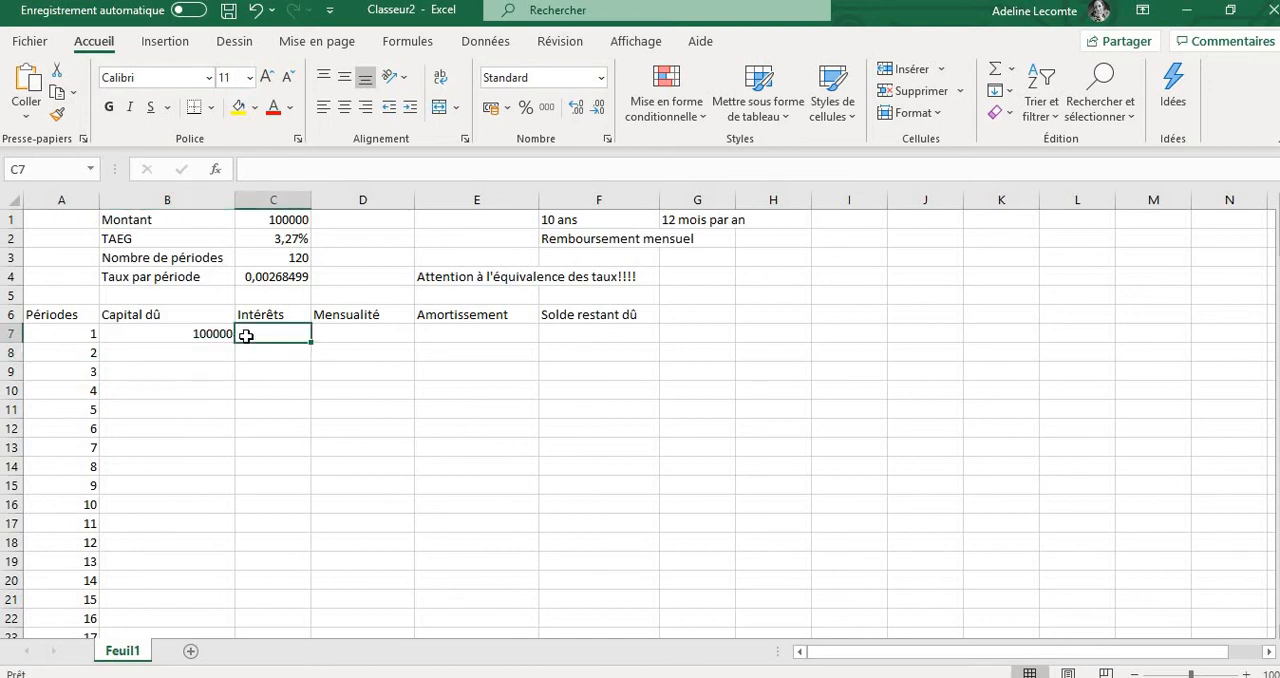
pyautogui.write('=')
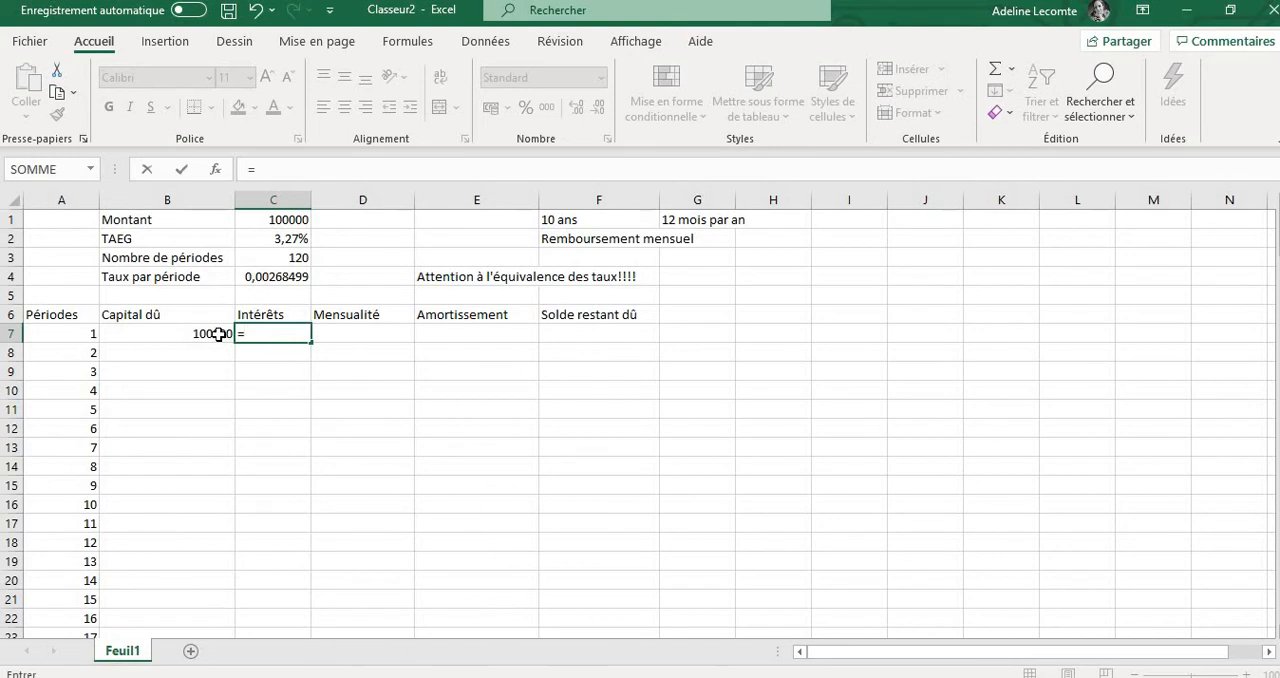
pyautogui.click(218, 335)
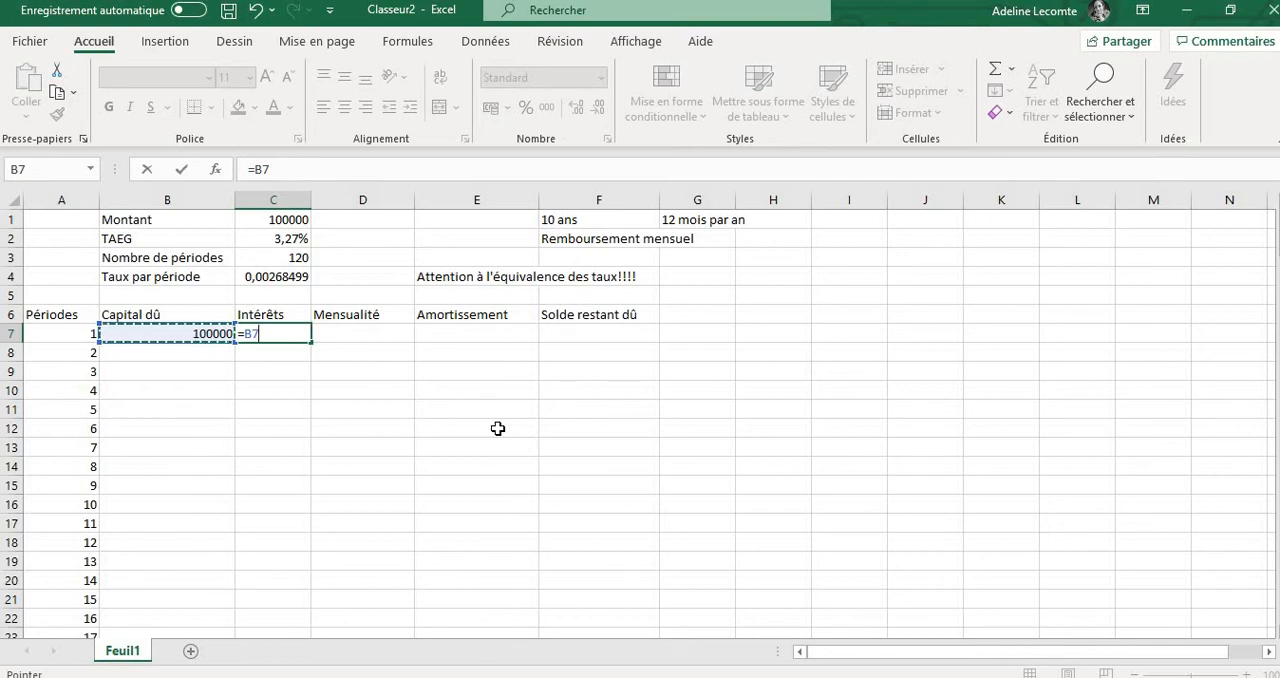
pyautogui.write('*')
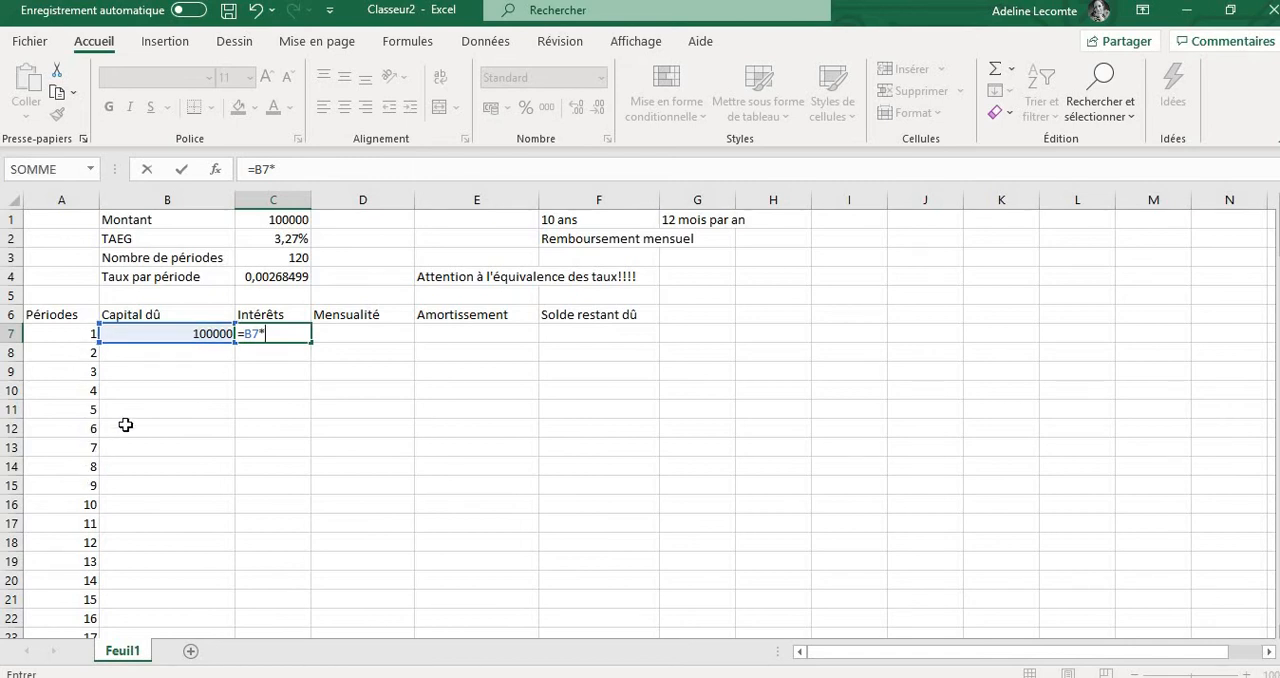
pyautogui.click(287, 276)
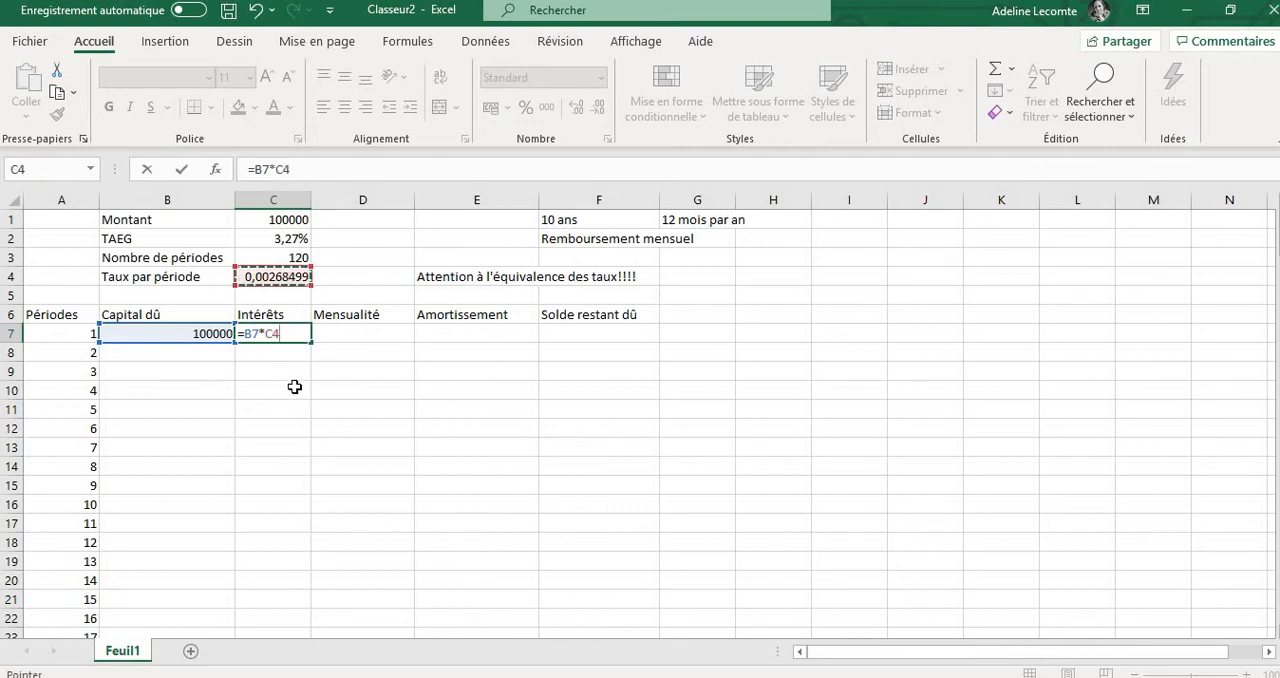
pyautogui.click(270, 333)
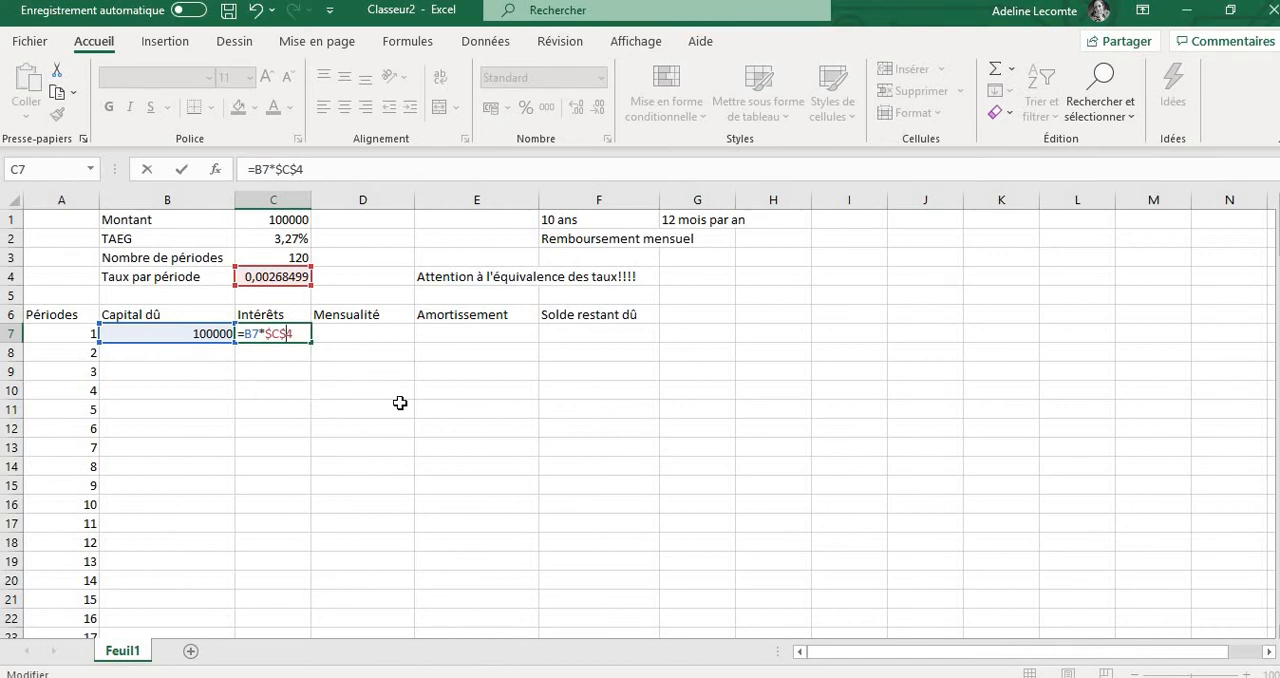
pyautogui.press('Return')
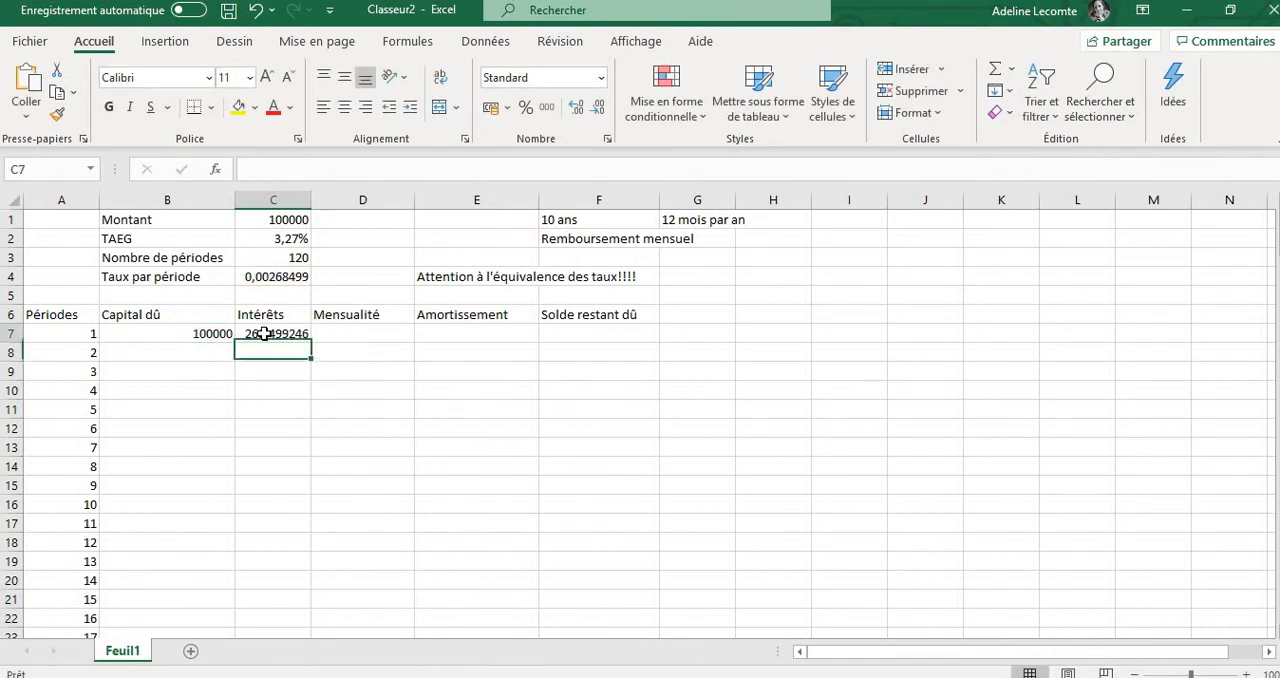
# Display the first interest amount in cell C7 with two decimals
pyautogui.click(263, 334)
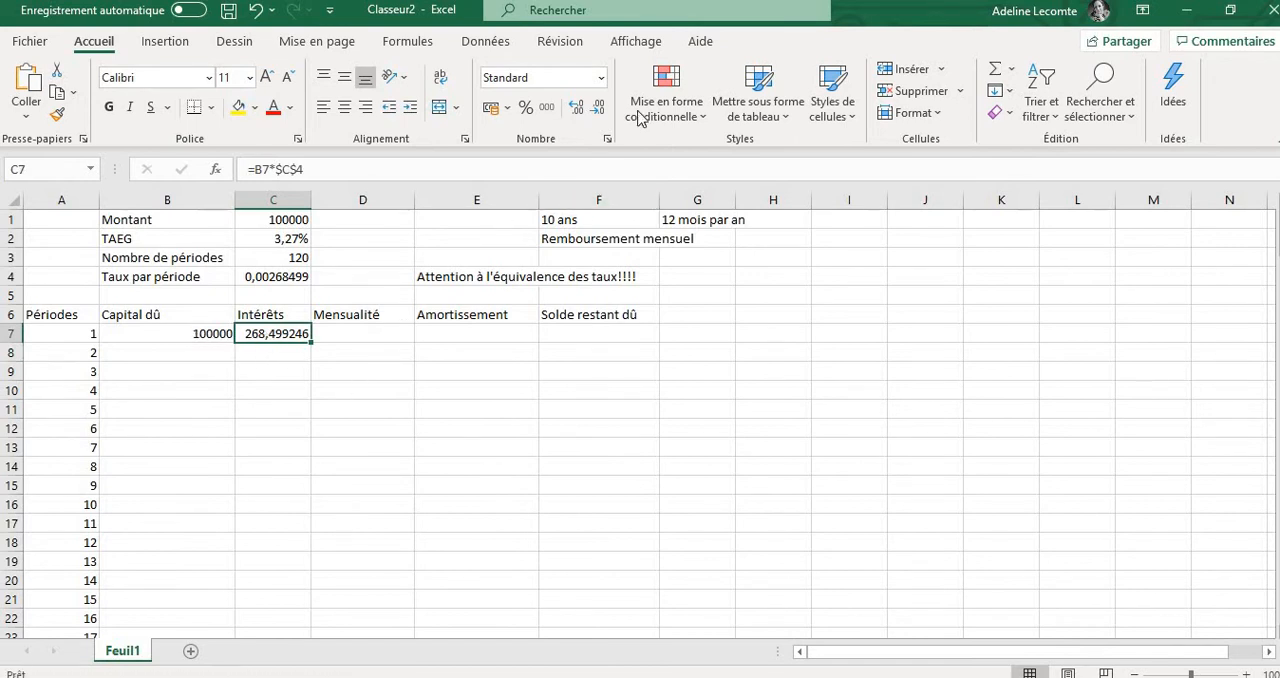
pyautogui.click(598, 110)
pyautogui.click(598, 110)
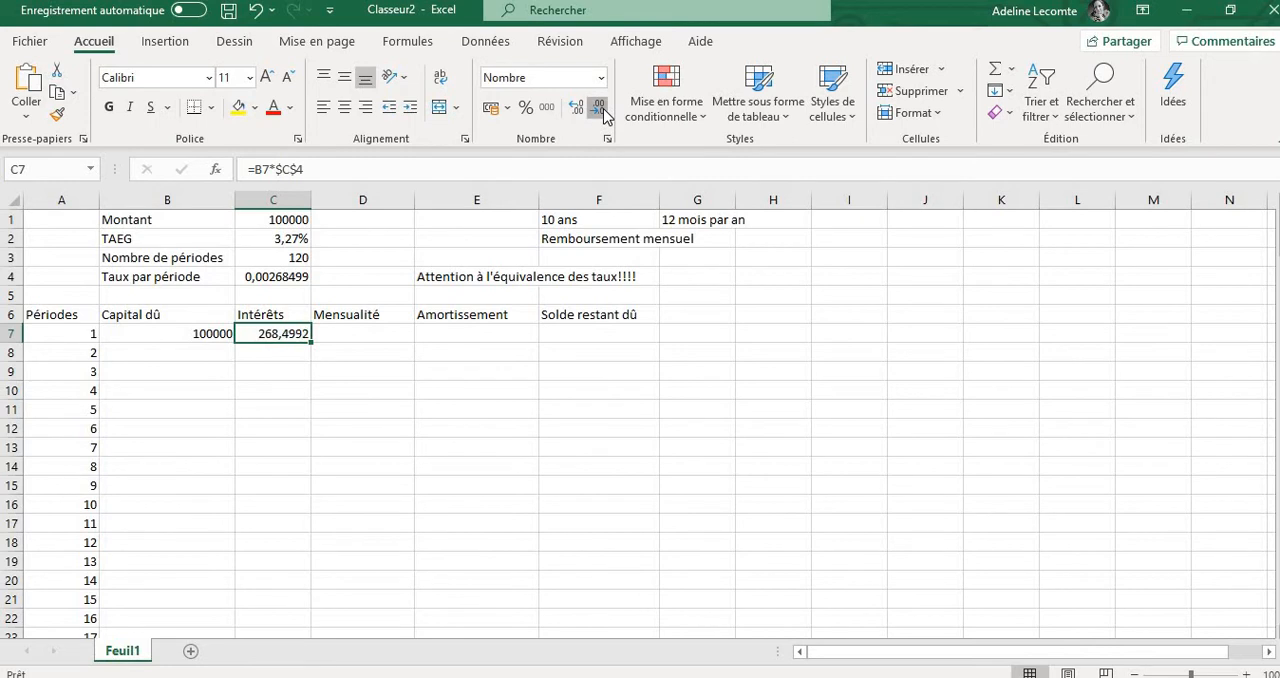
pyautogui.click(600, 110)
pyautogui.click(600, 110)
pyautogui.click(378, 430)
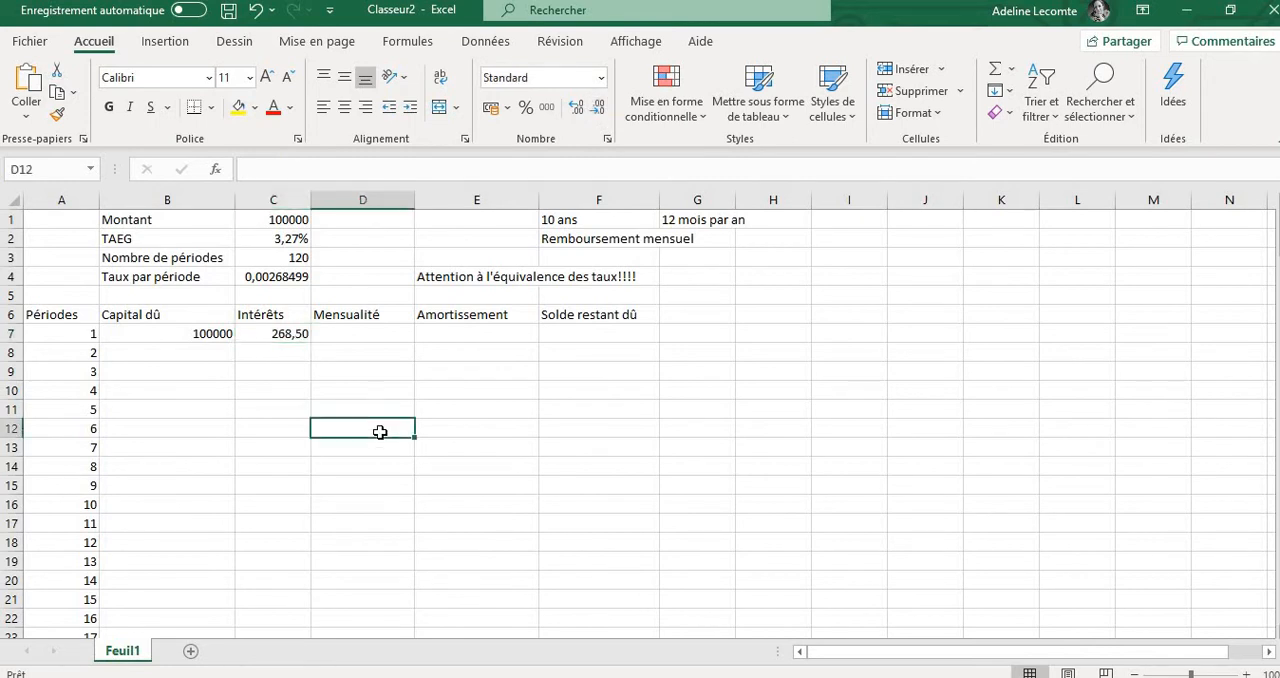
# Enter the monthly payment formula =-VPM(C4;C1;C3) in cell D7 under Mensualité
pyautogui.click(360, 331)
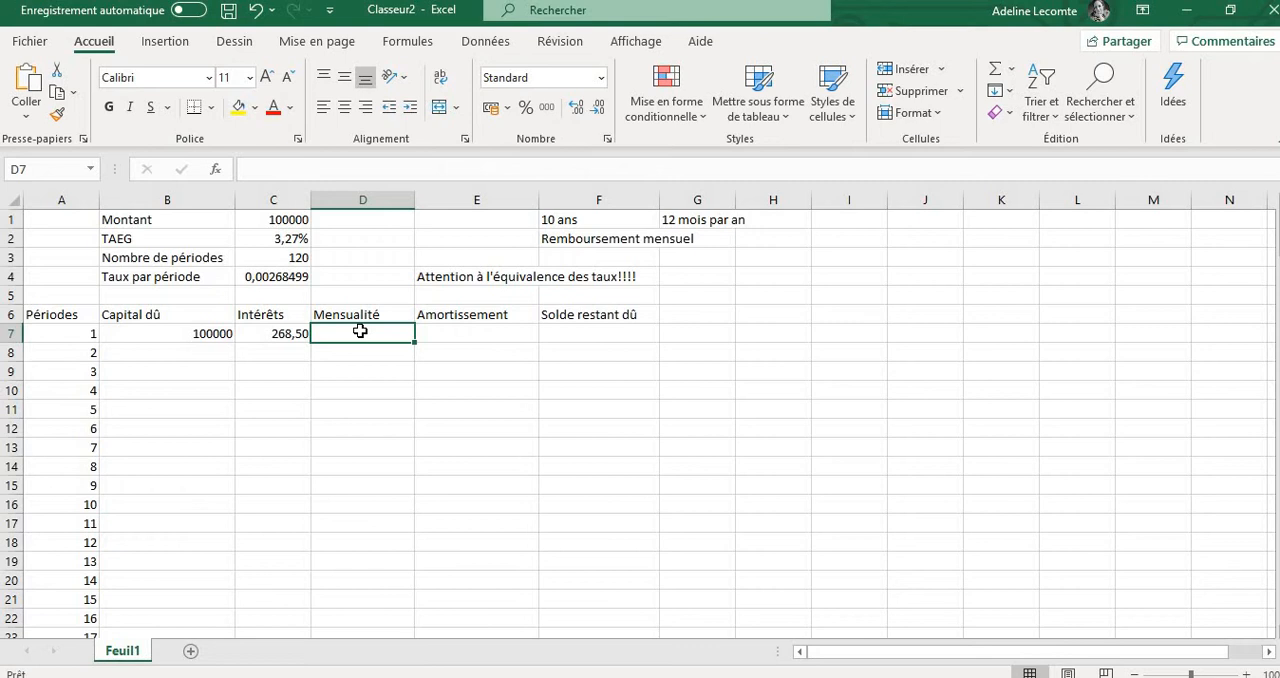
pyautogui.write('=')
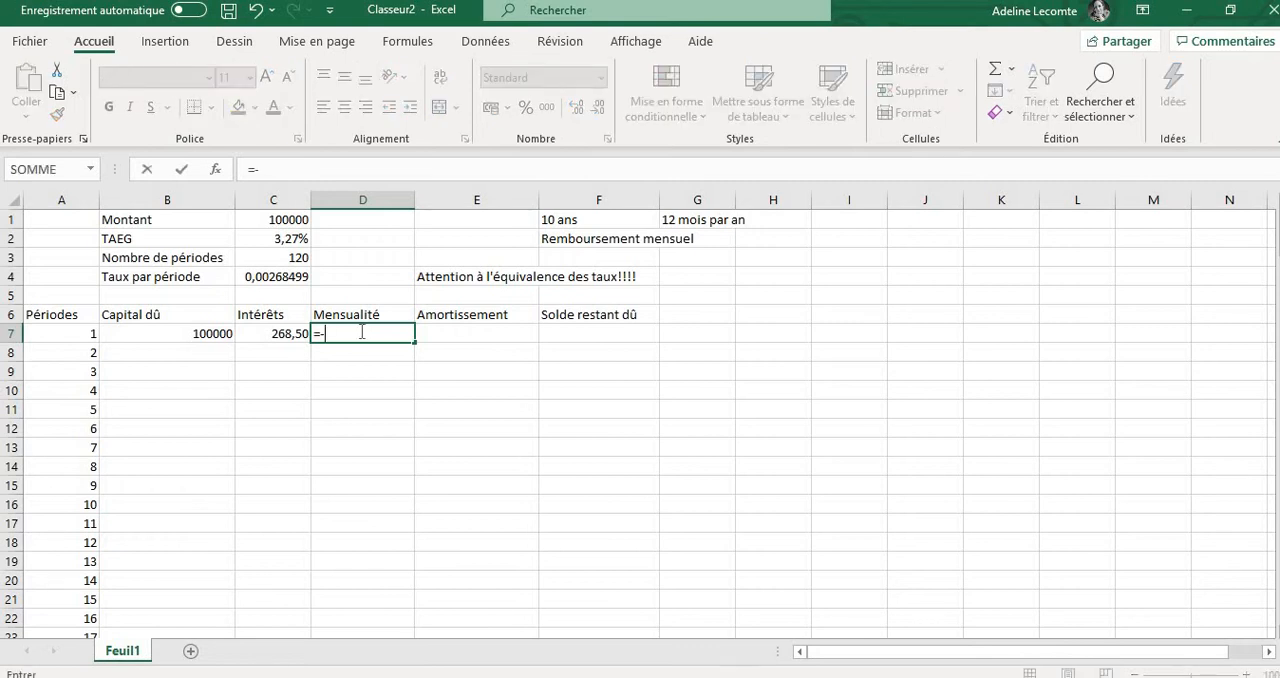
pyautogui.write('-VPM')
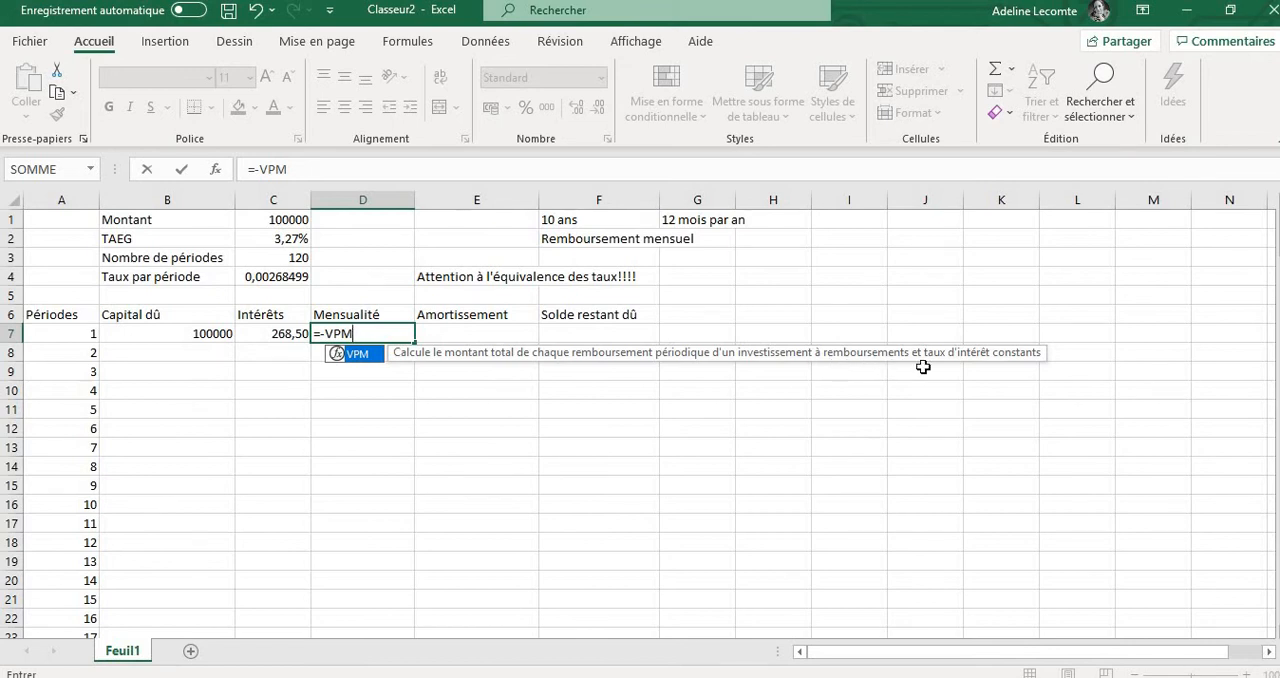
pyautogui.write('(')
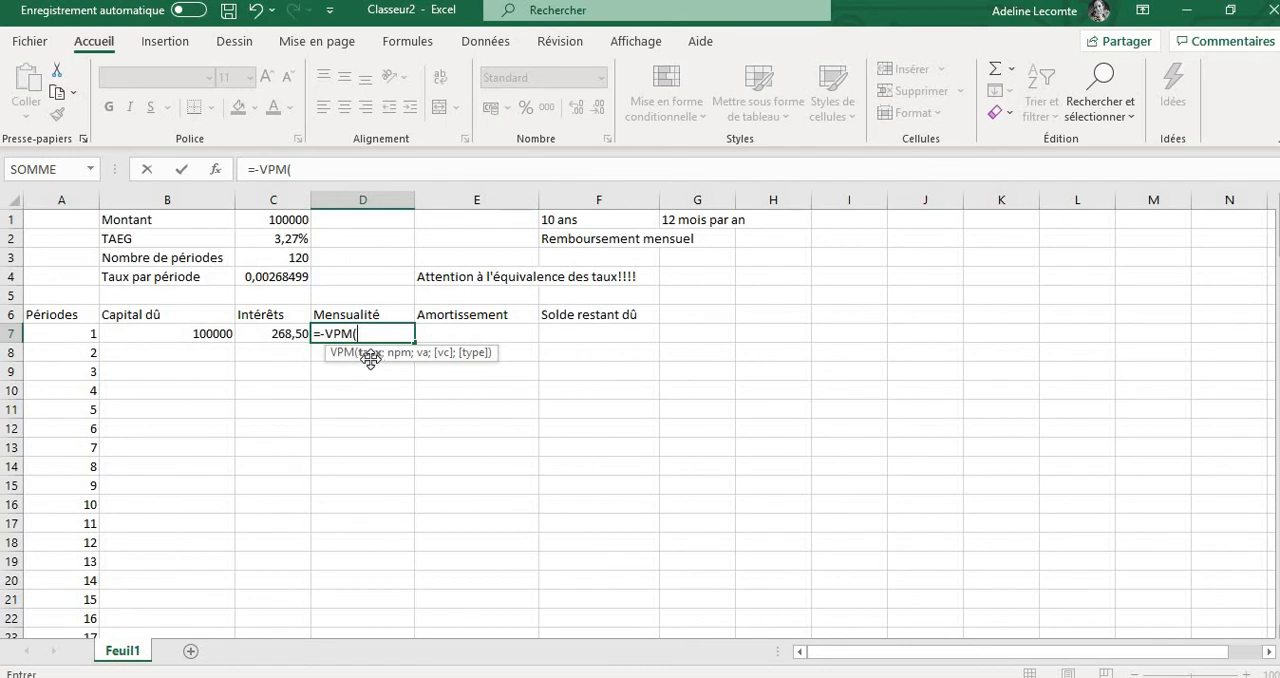
pyautogui.click(285, 276)
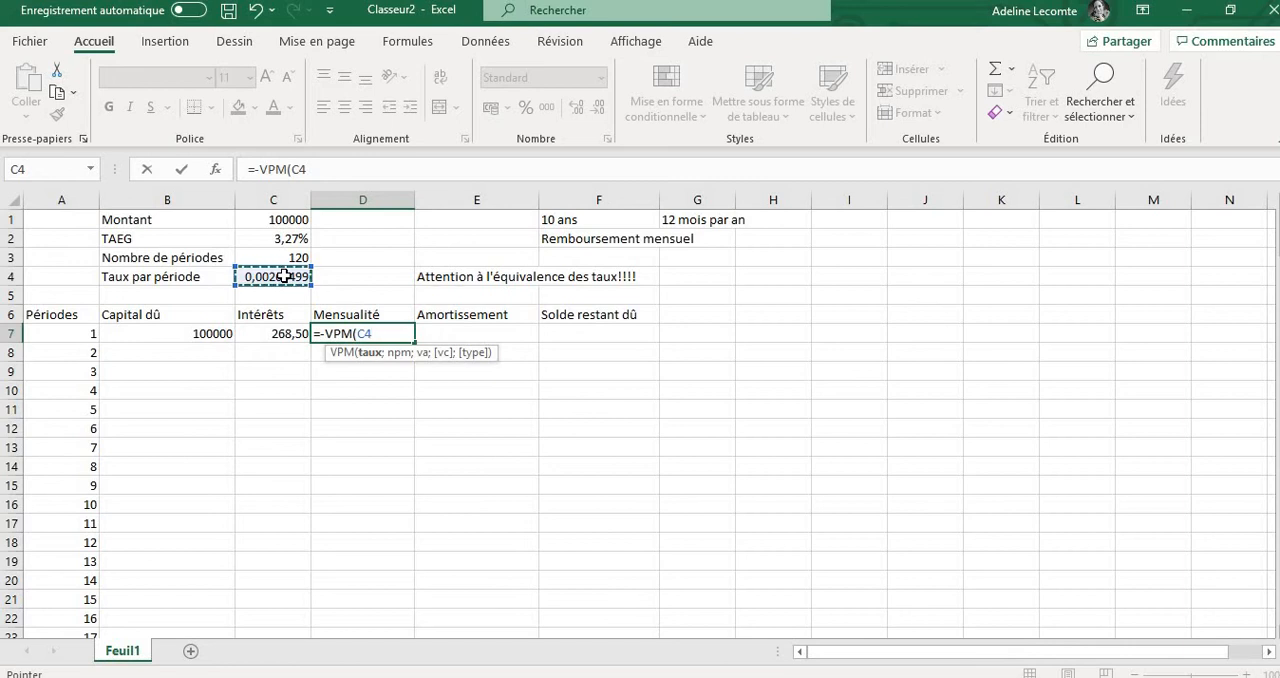
pyautogui.write(';')
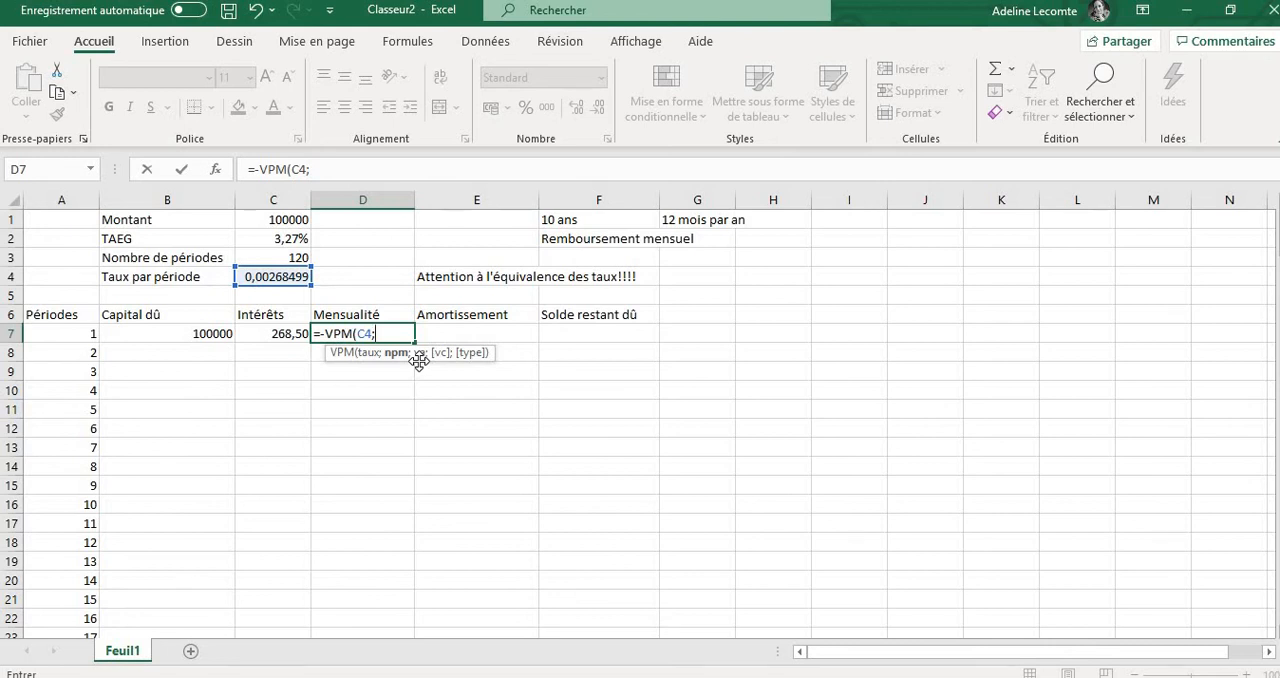
pyautogui.click(290, 219)
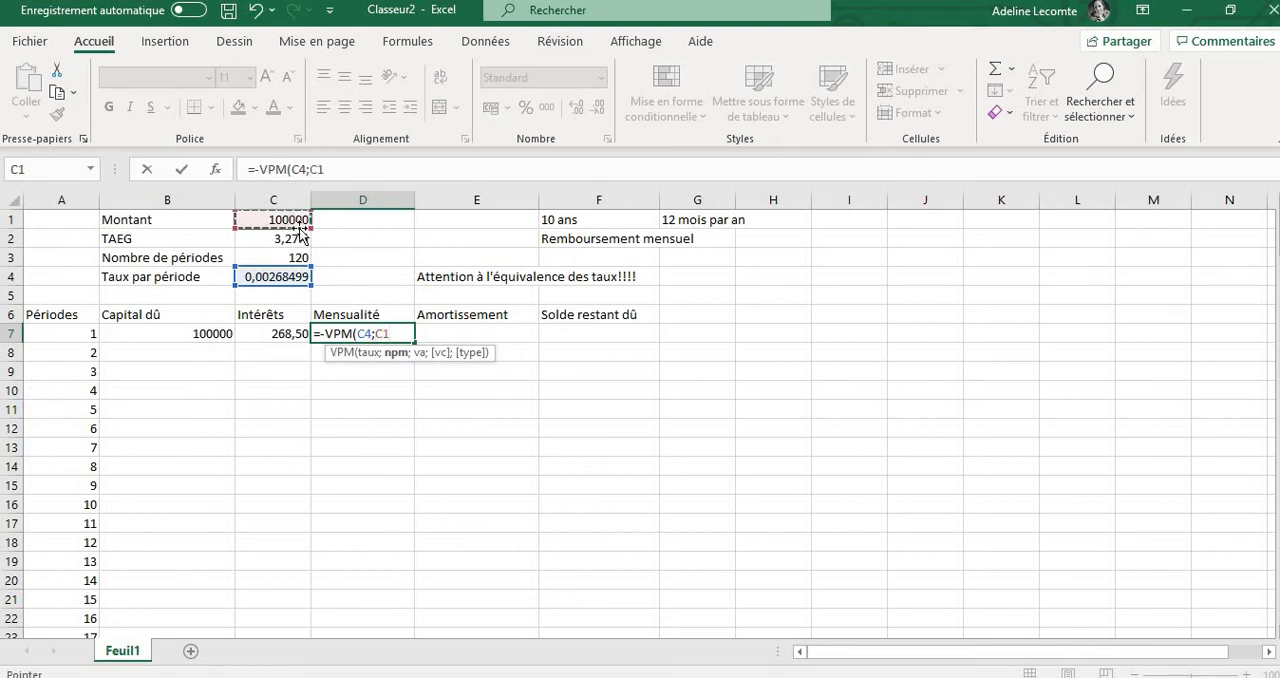
pyautogui.write(';')
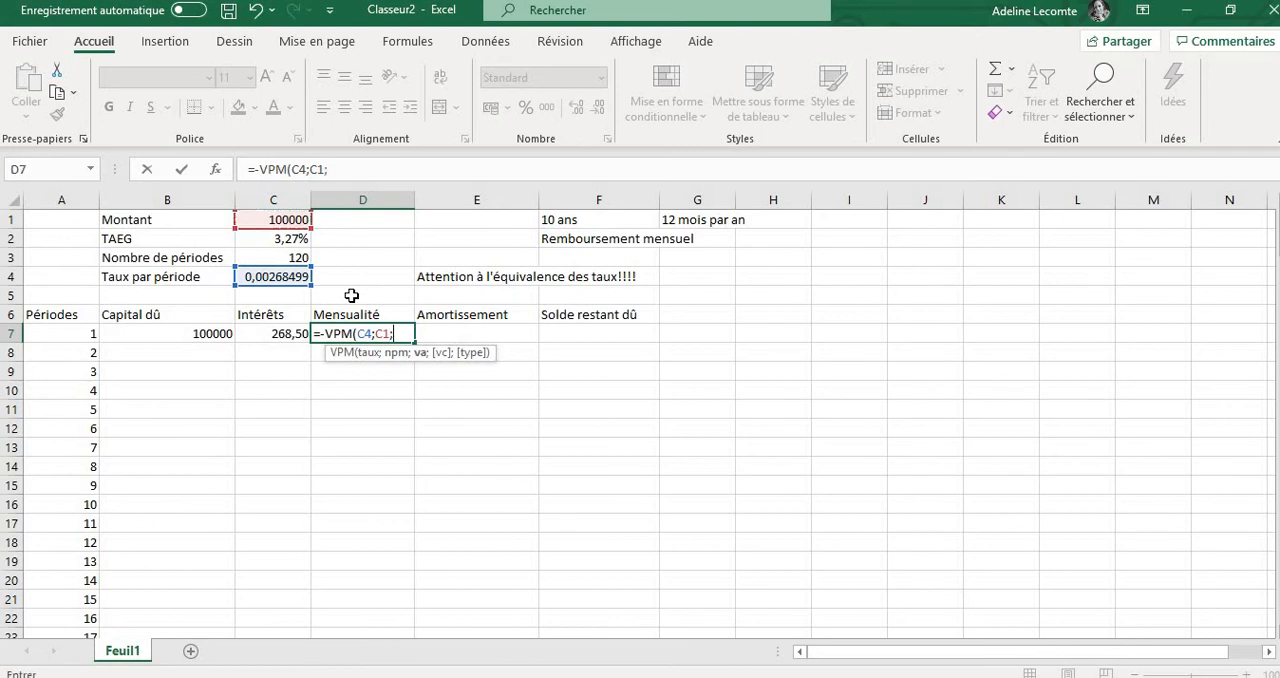
pyautogui.click(261, 257)
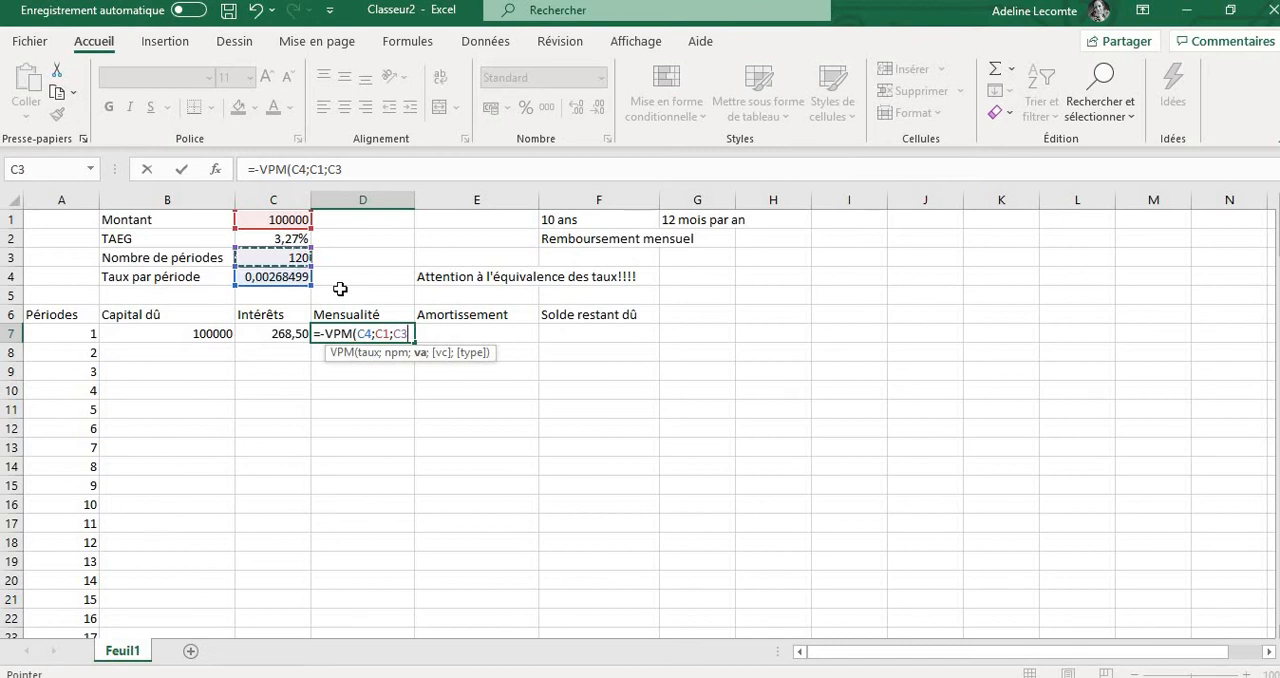
pyautogui.press('Return')
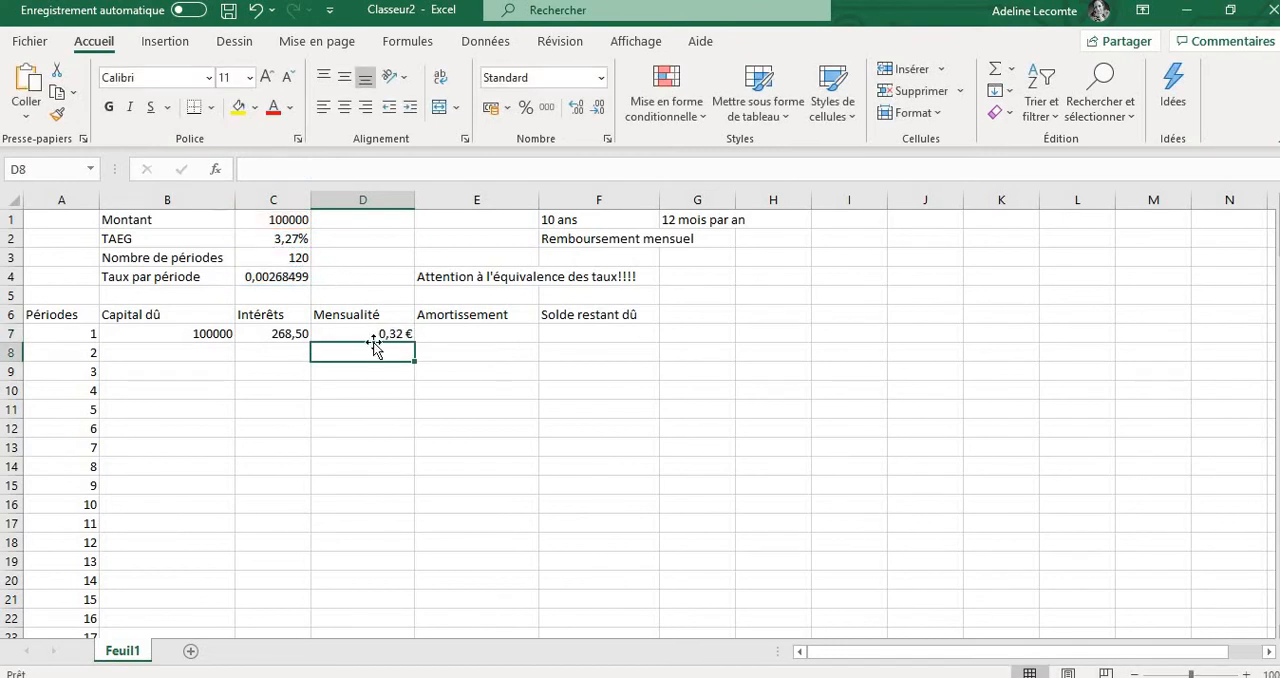
# Correct the argument order of the payment formula in cell D7 to =-VPM(C4;C3;C1)
pyautogui.click(361, 331)
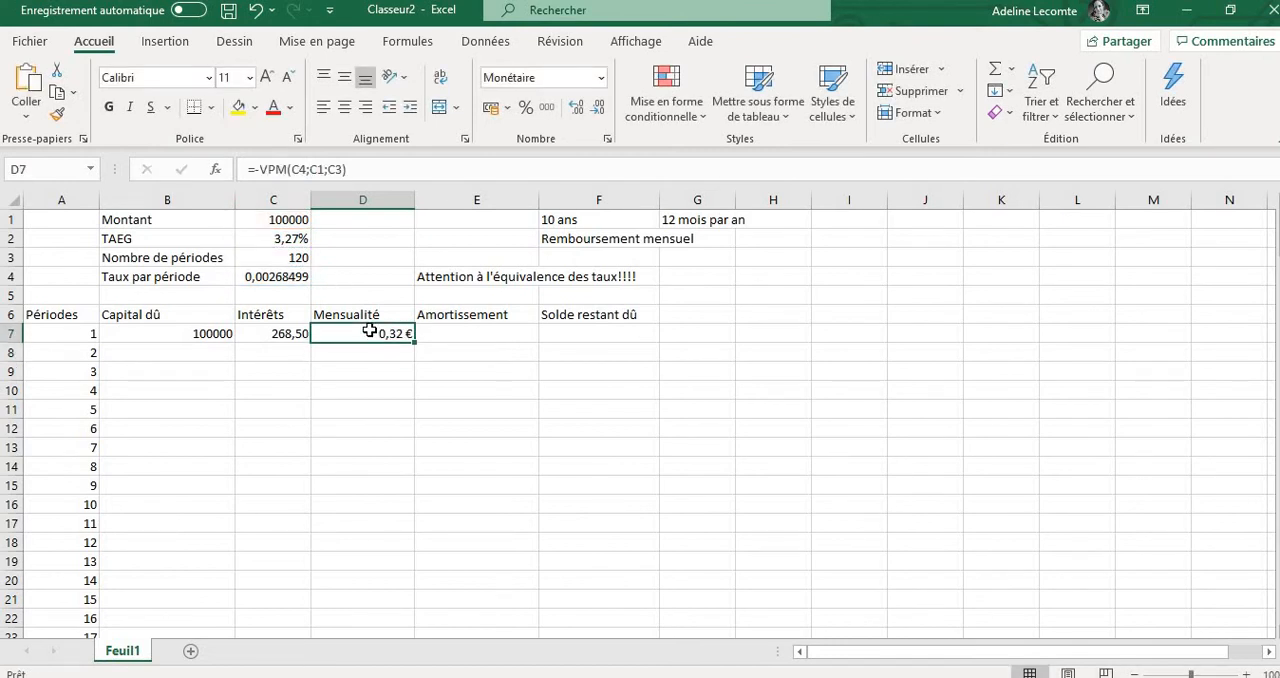
pyautogui.click(322, 170)
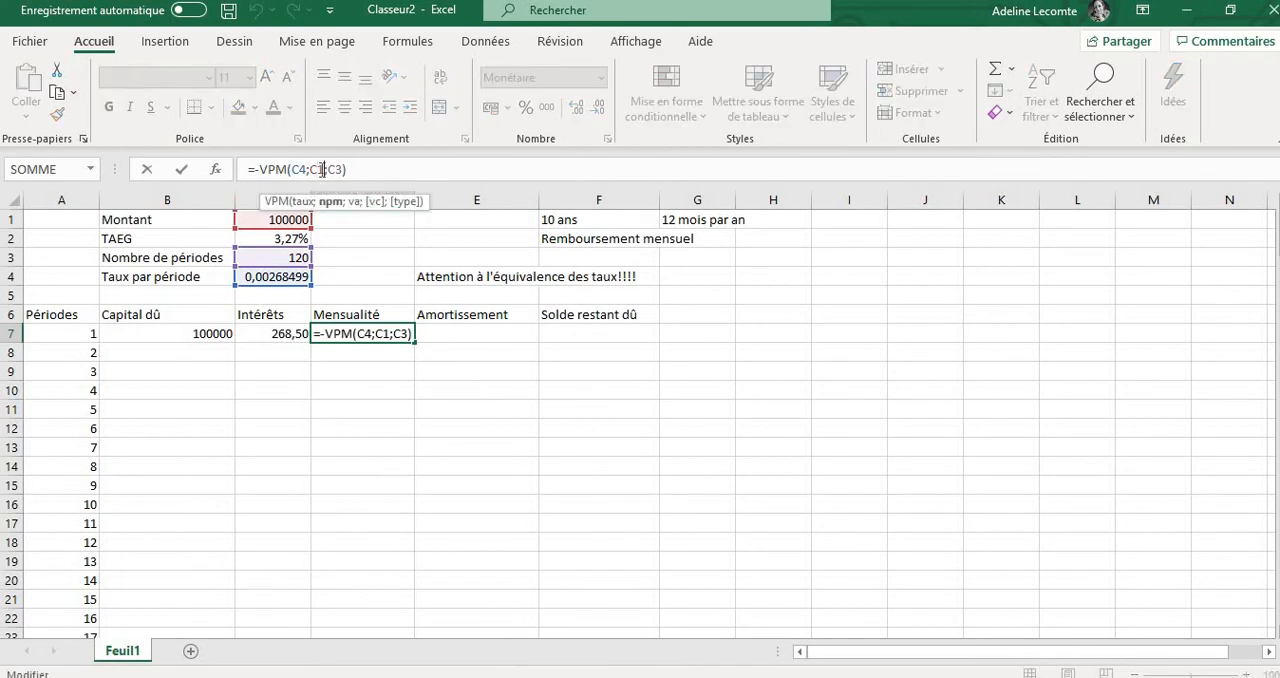
pyautogui.press('BackSpace')
pyautogui.write('3')
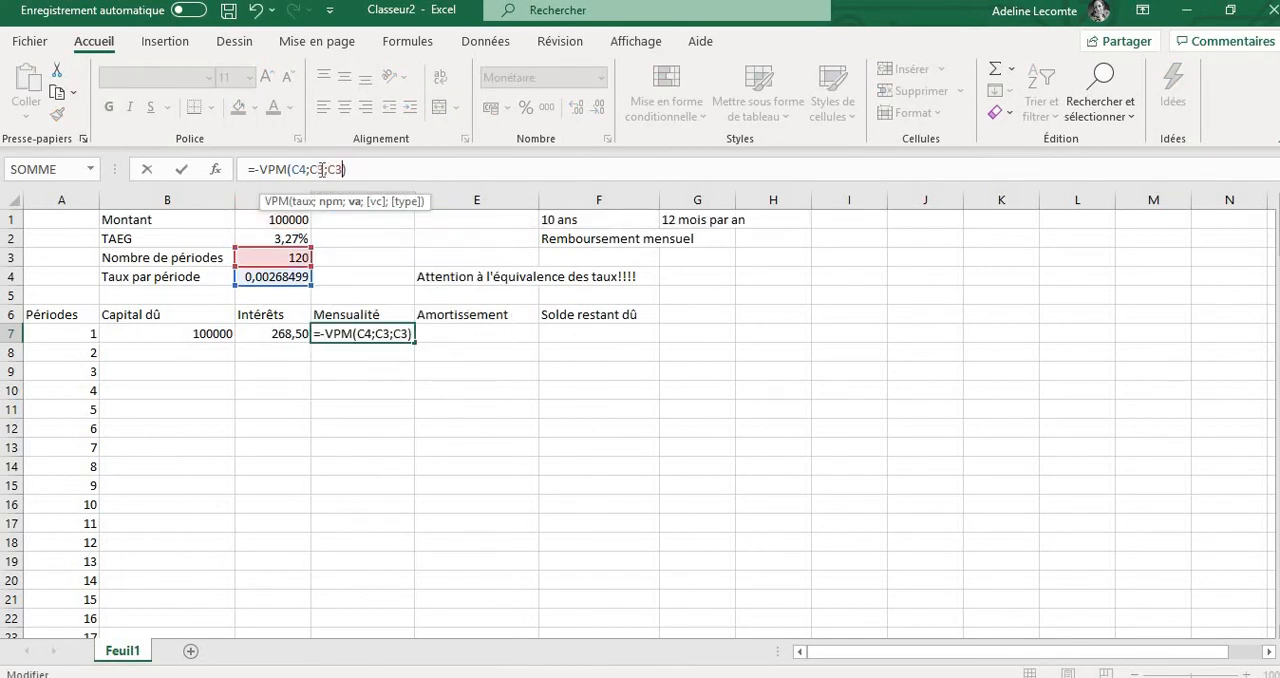
pyautogui.press('BackSpace')
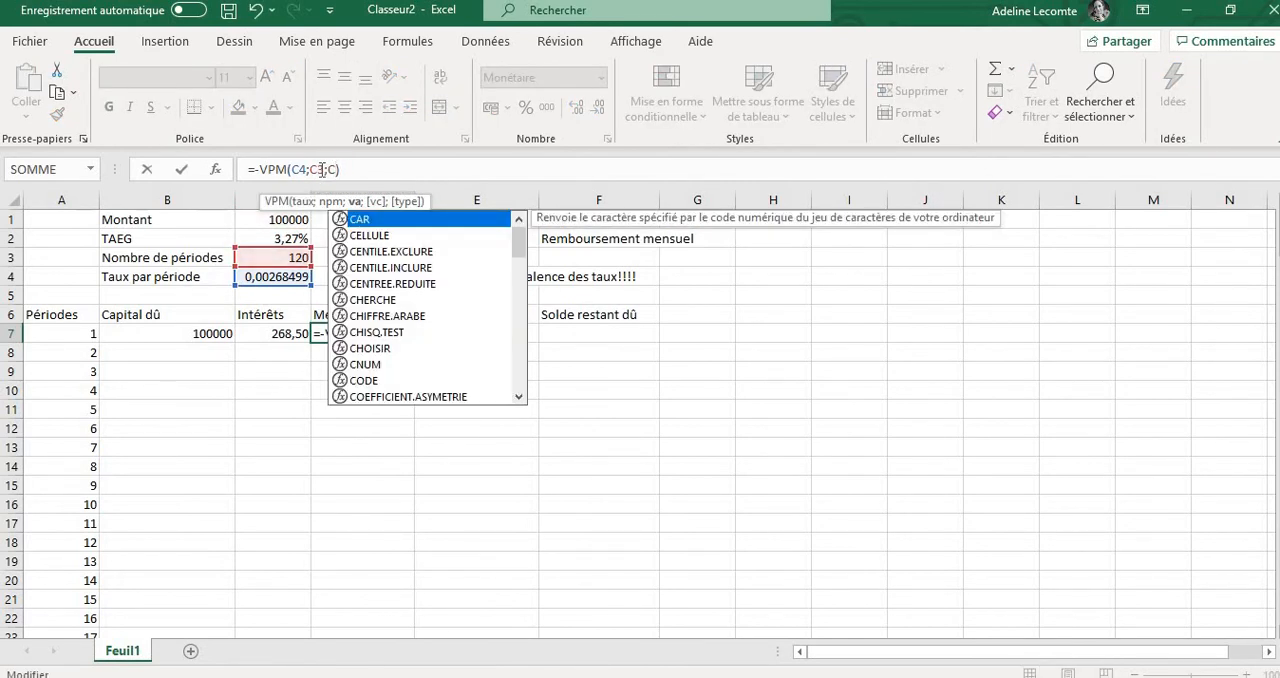
pyautogui.write('1')
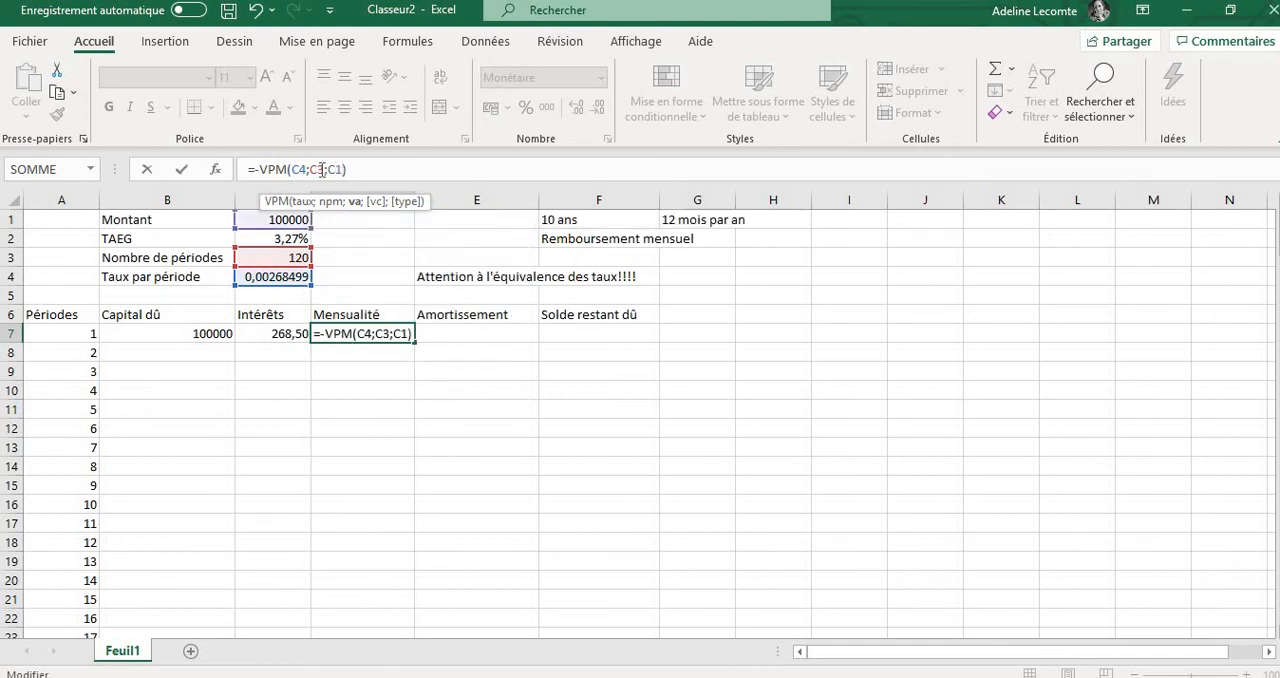
pyautogui.press('Return')
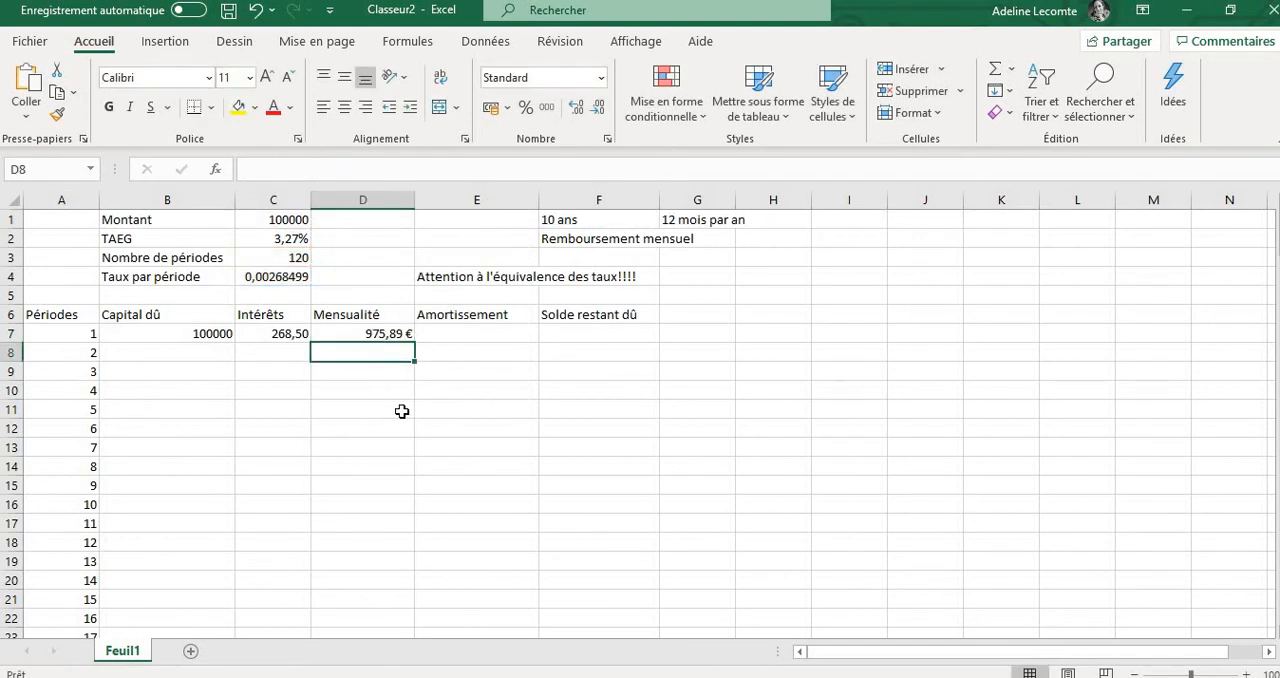
# Copy the payment formula from cell D7 down the Mensualité column to the last period in row 186
pyautogui.click(268, 338)
pyautogui.click(355, 334)
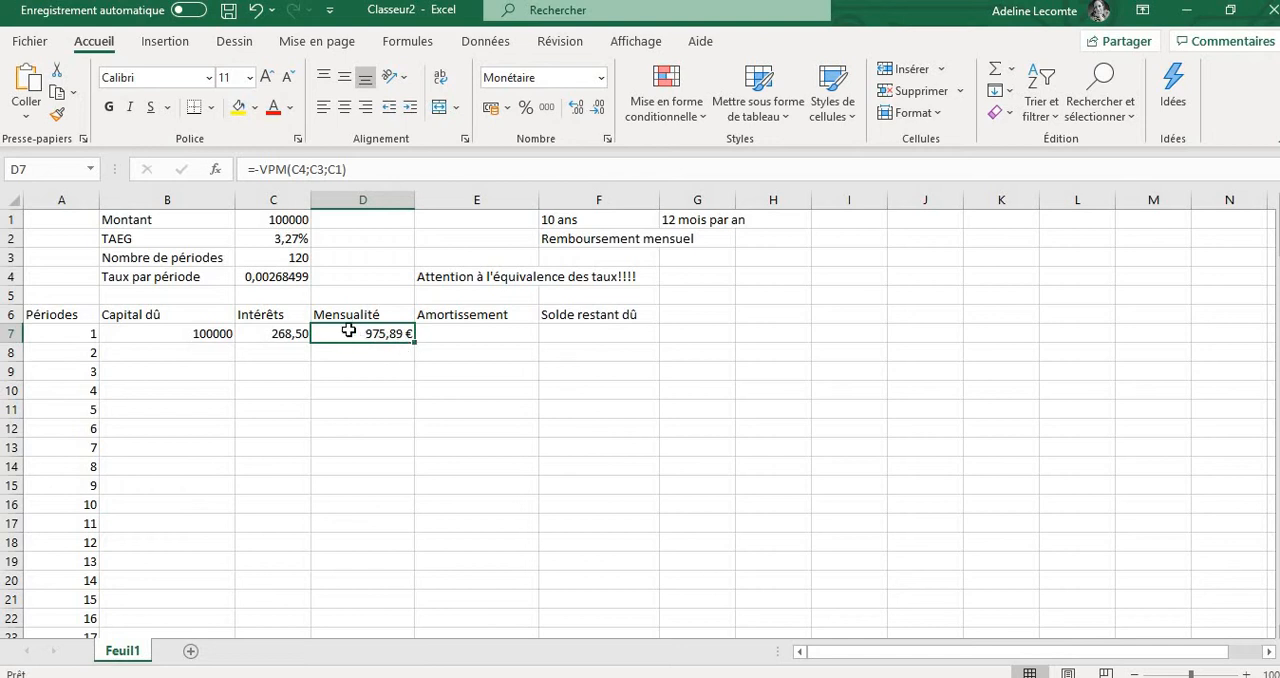
pyautogui.moveTo(415, 340); pyautogui.dragTo(386, 601)
pyautogui.scroll(20, 508, 453)
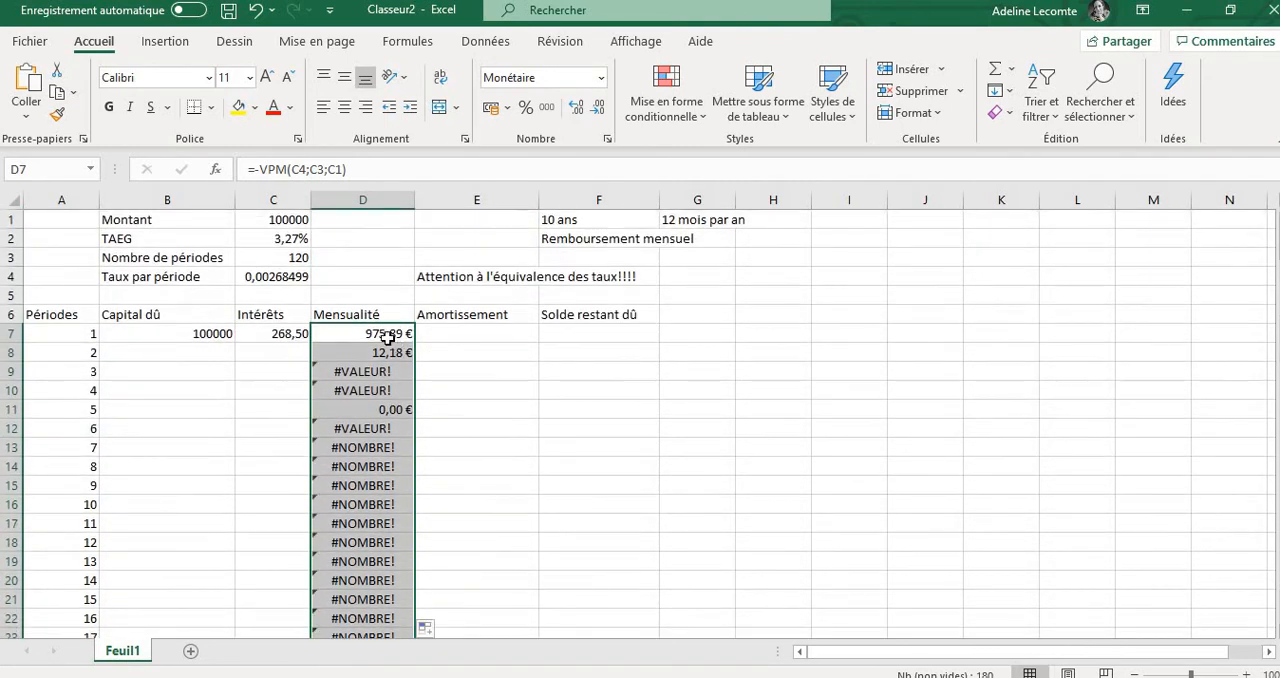
# Make the payment formula's references in cell D7 absolute so that it reads =-VPM($C$4;$C$3;$C$1)
pyautogui.click(385, 334)
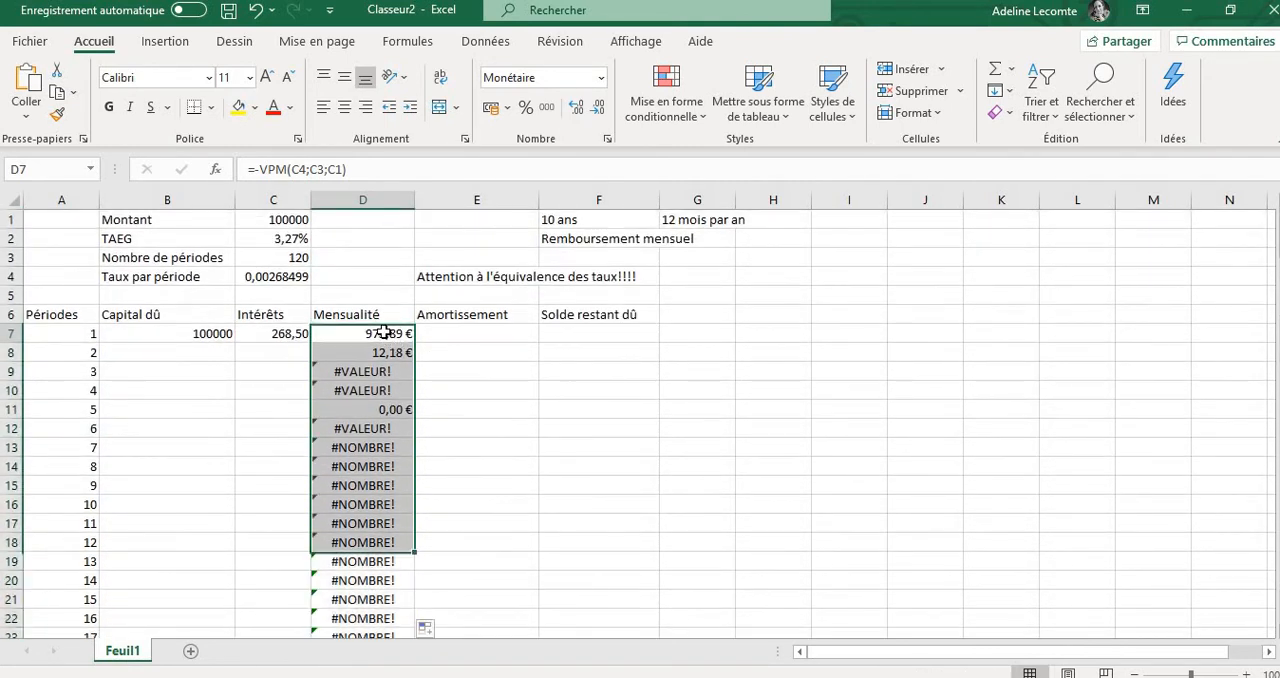
pyautogui.click(293, 170)
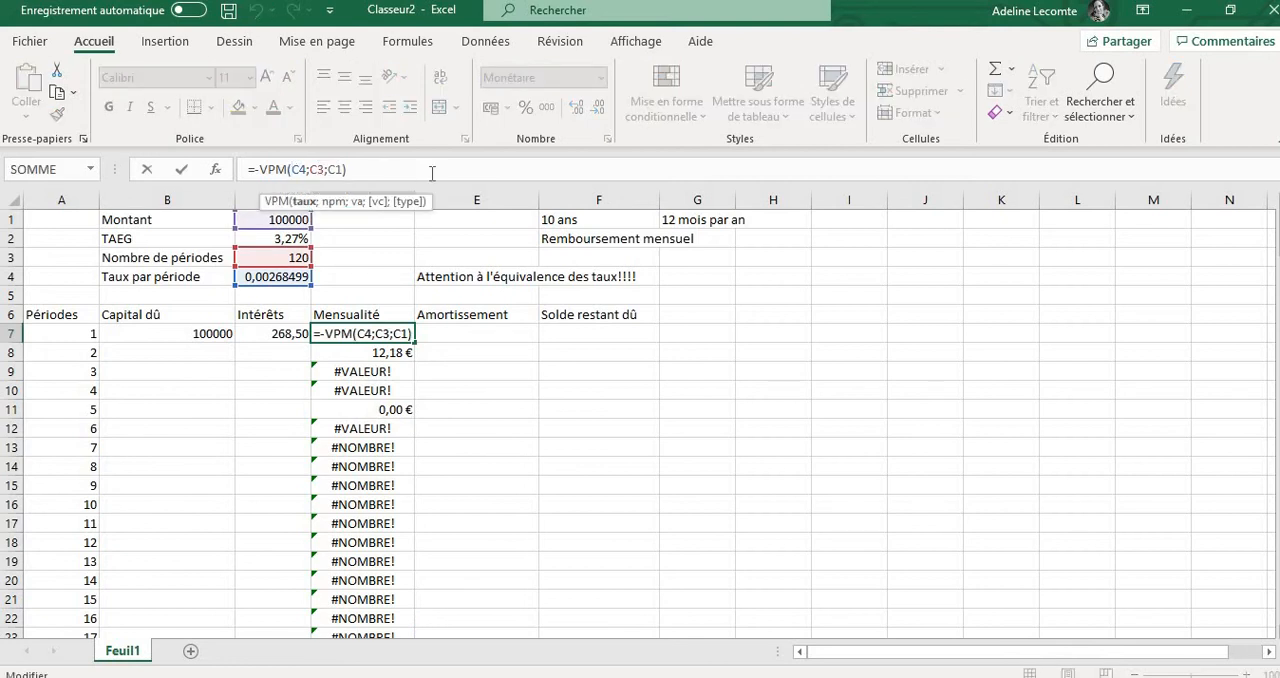
pyautogui.write('$C$')
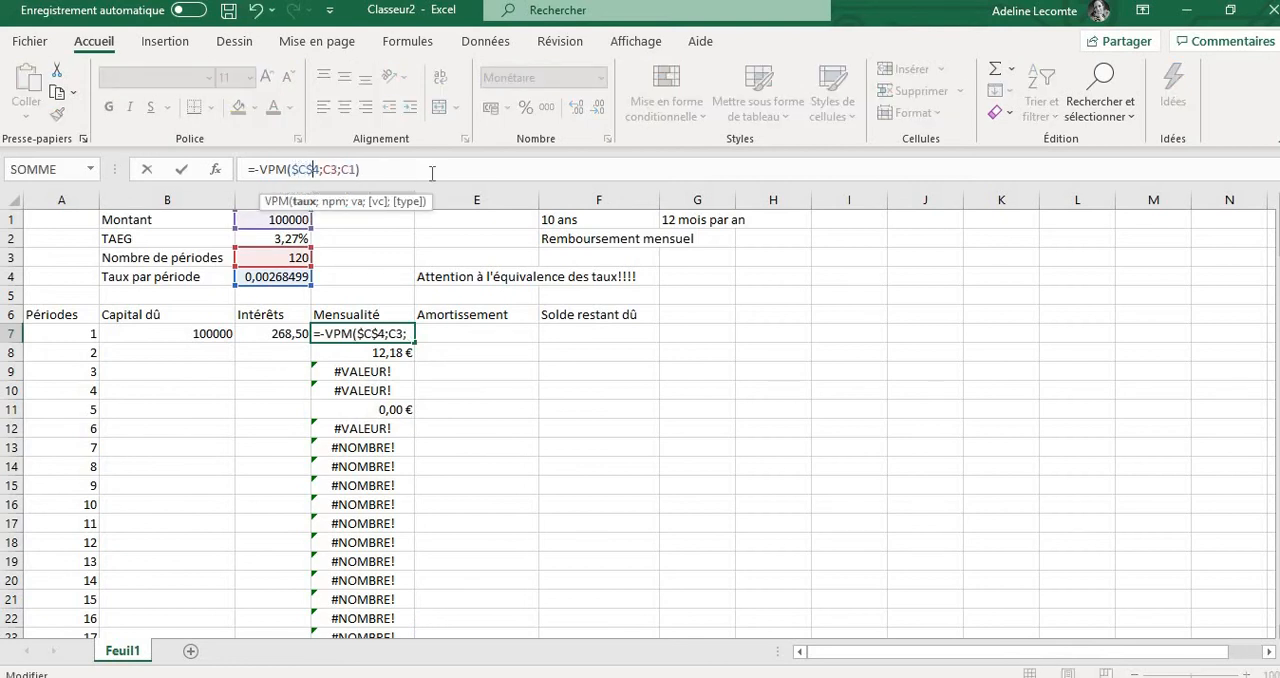
pyautogui.press('Right')
pyautogui.write('$C')
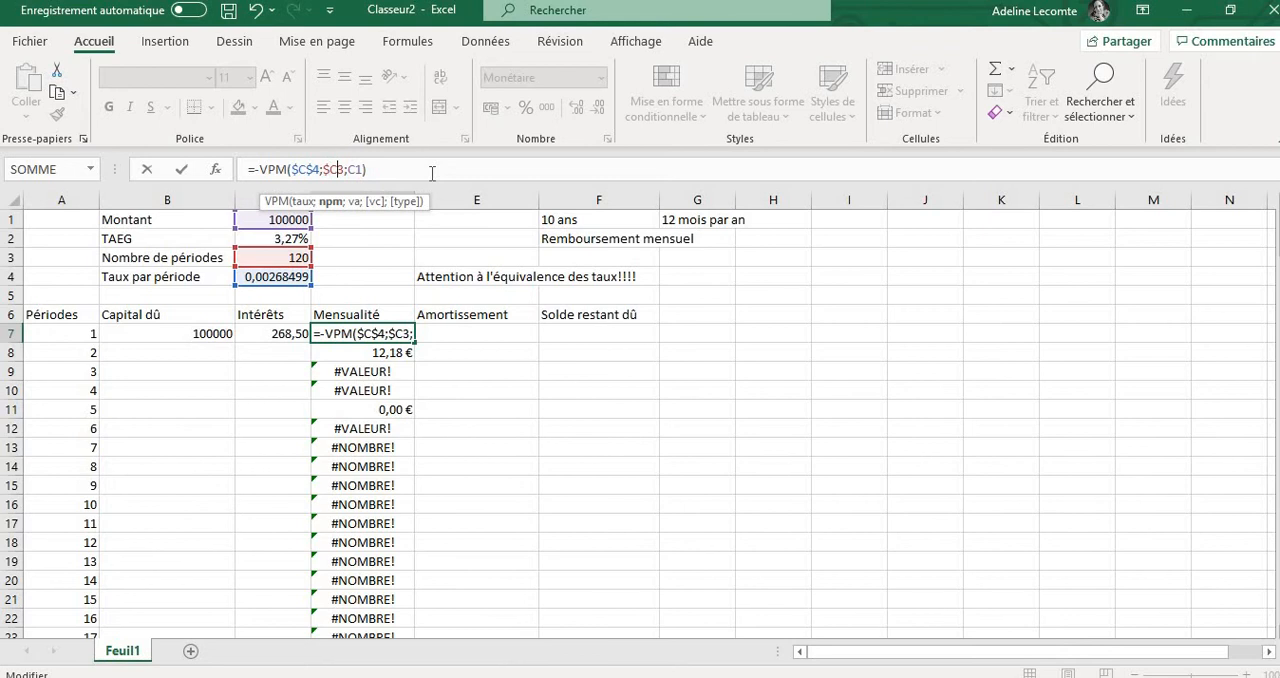
pyautogui.write('$')
pyautogui.press('Right')
pyautogui.write('$')
pyautogui.press('Right')
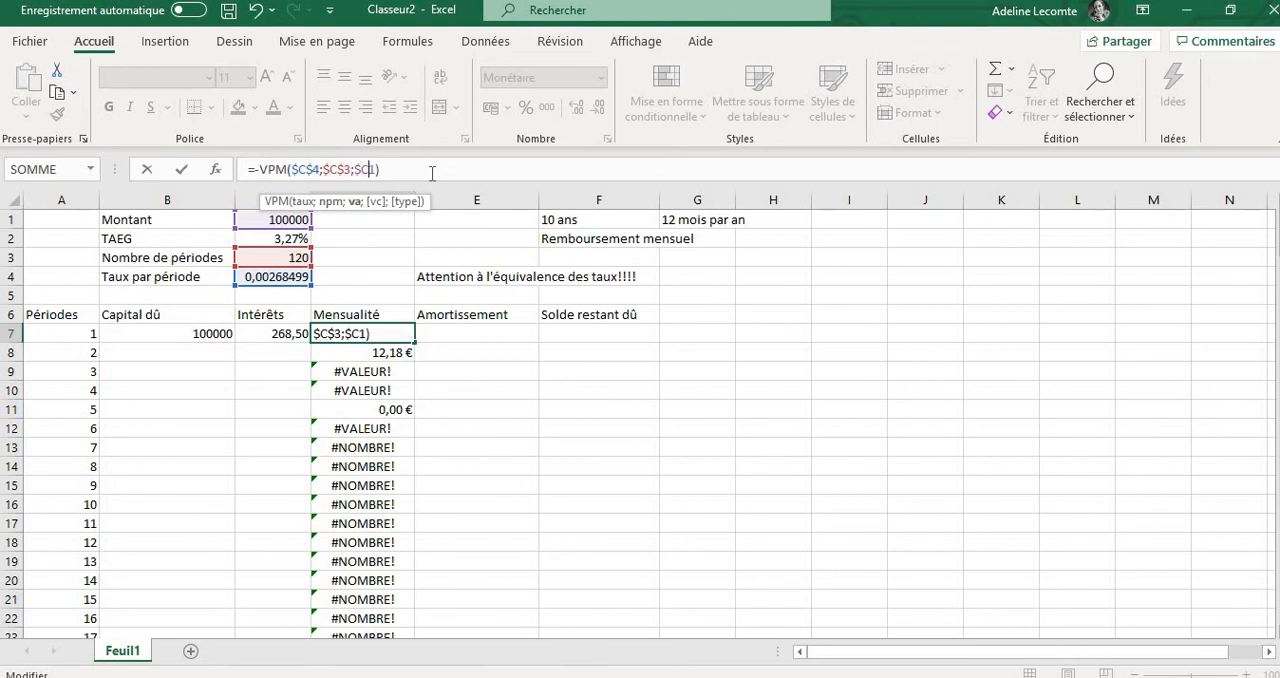
pyautogui.write('$')
pyautogui.press('Return')
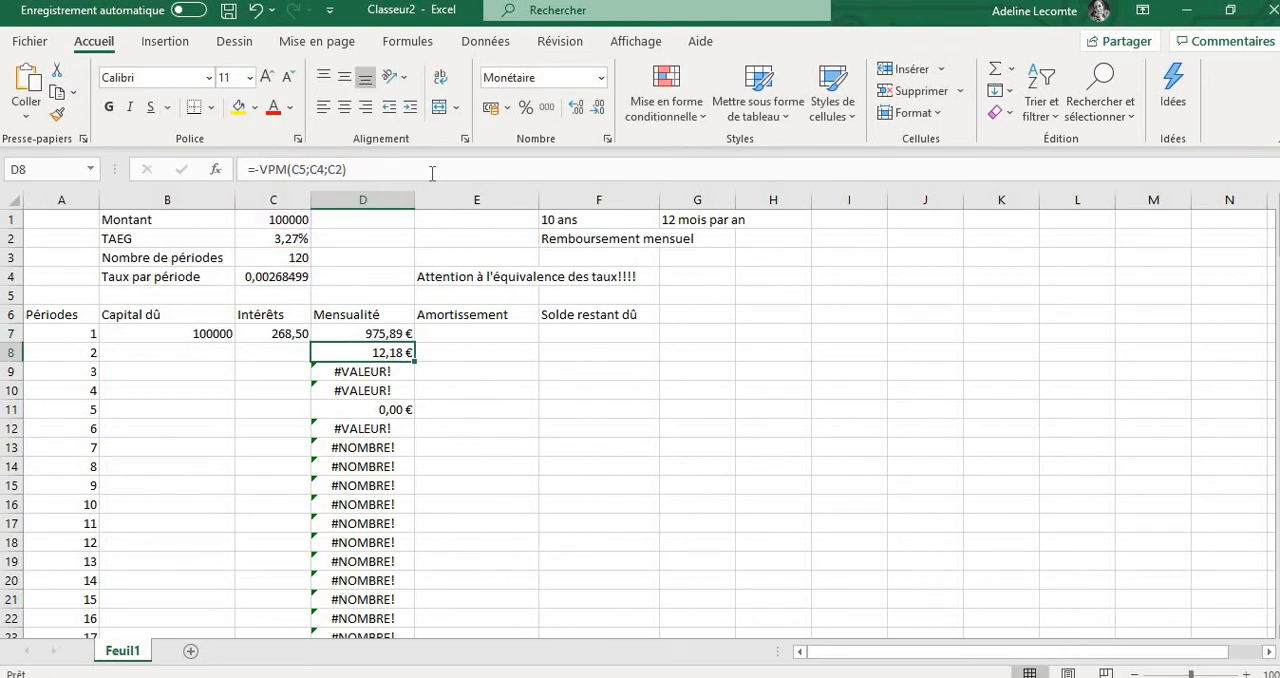
# Copy the absolute-reference payment formula from cell D7 down the Mensualité column through period 180 in row 186
pyautogui.click(405, 335)
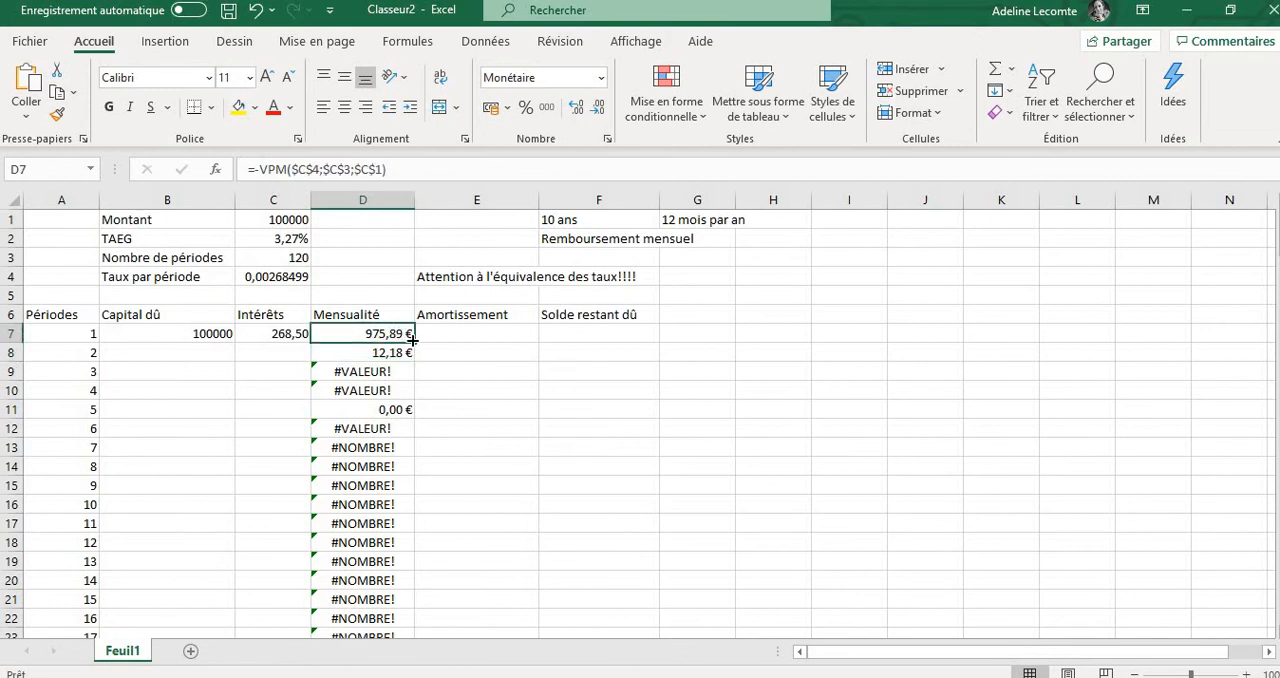
pyautogui.moveTo(412, 341); pyautogui.dragTo(375, 602)
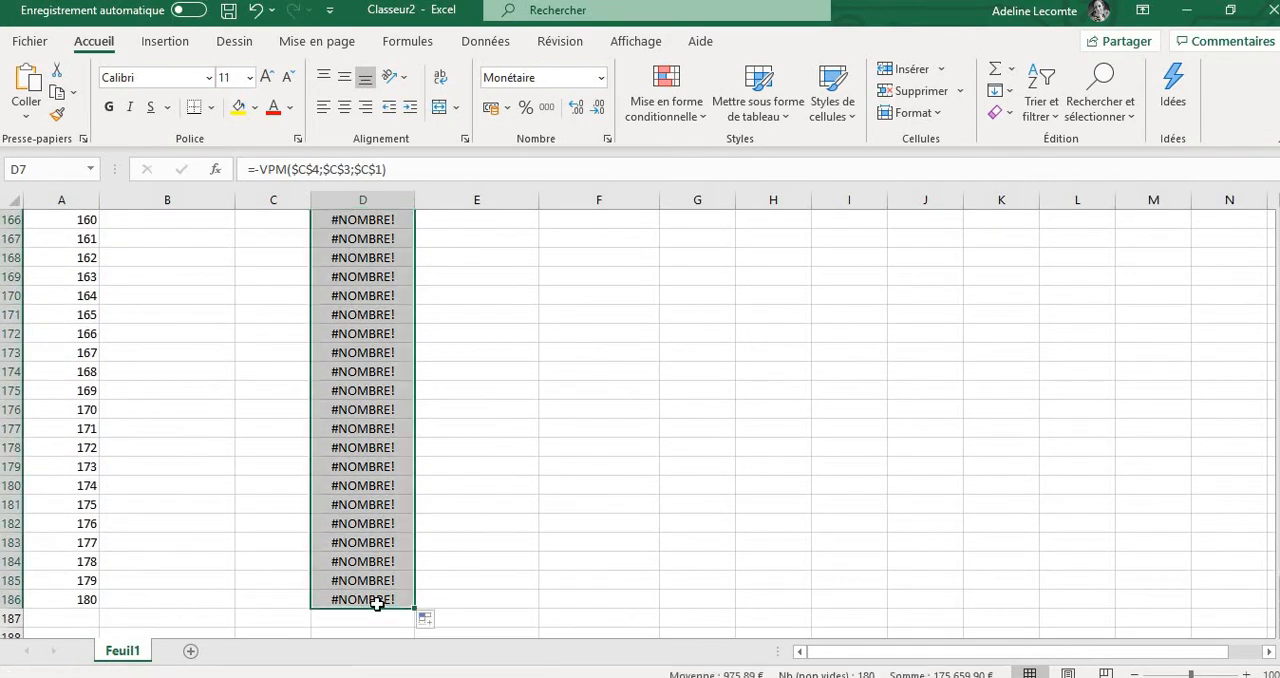
pyautogui.scroll(20, 566, 364)
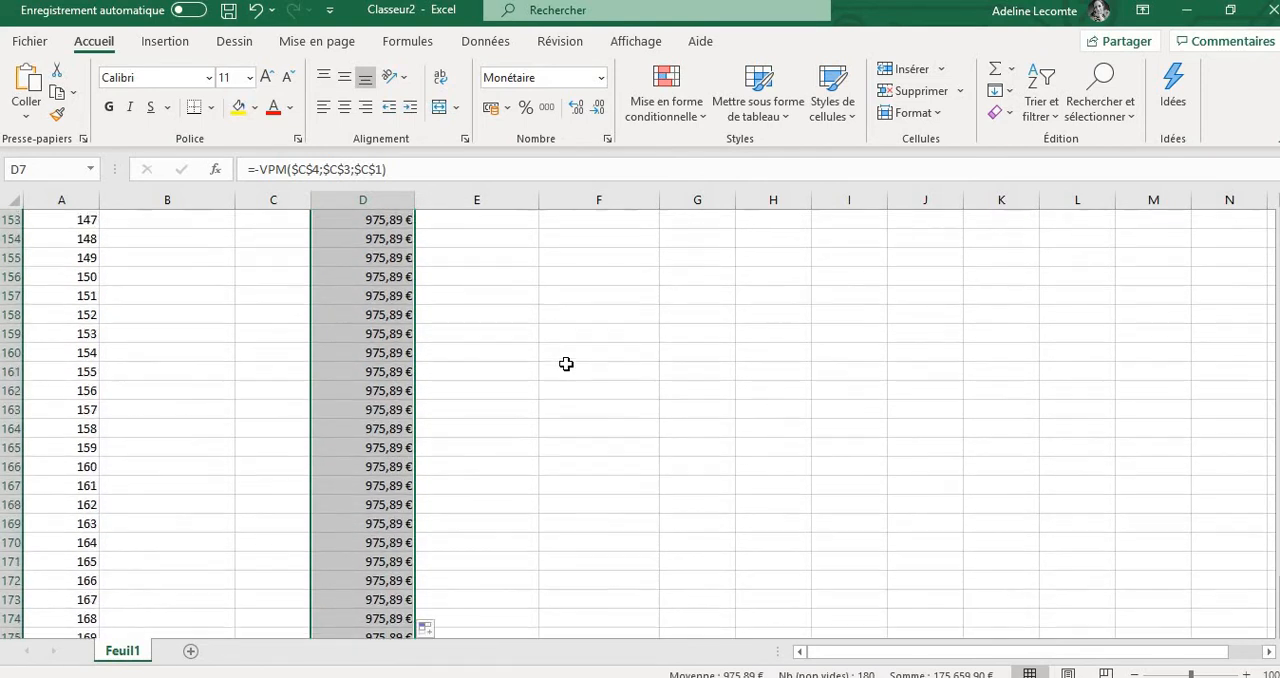
pyautogui.scroll(20, 566, 364)
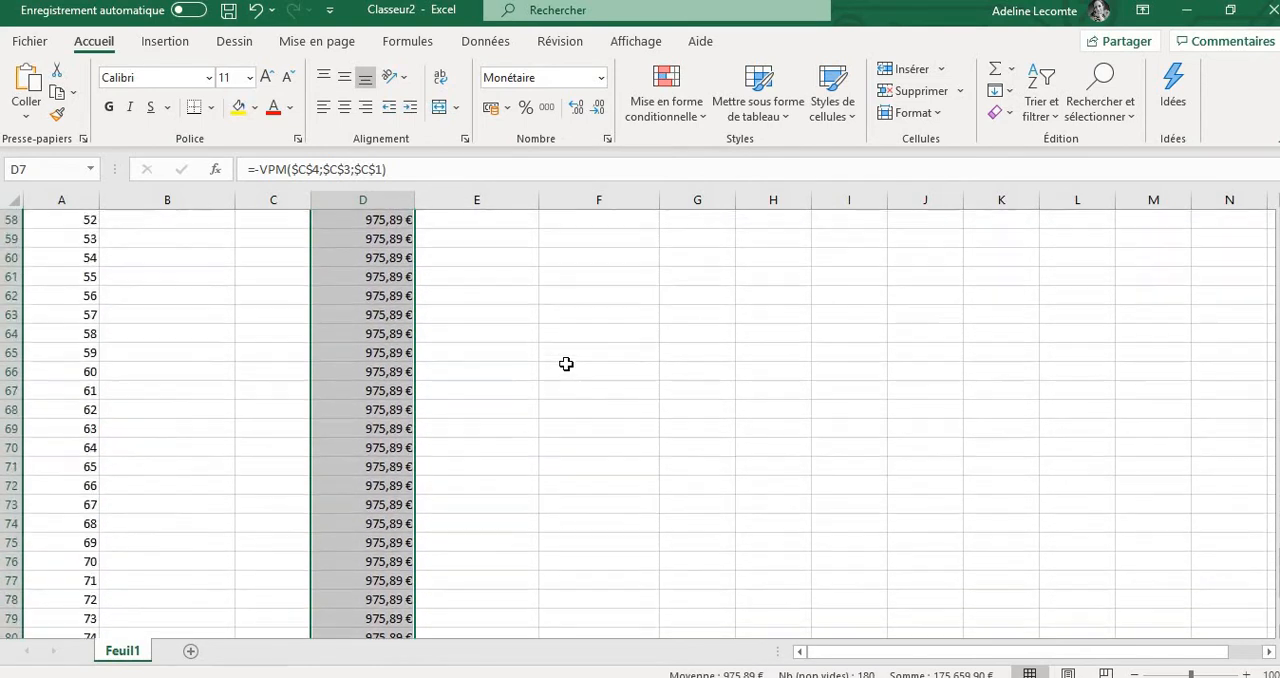
# Enter the formula =D7-C7 in cell E7 under Amortissement to subtract the interest from the monthly payment
pyautogui.click(455, 371)
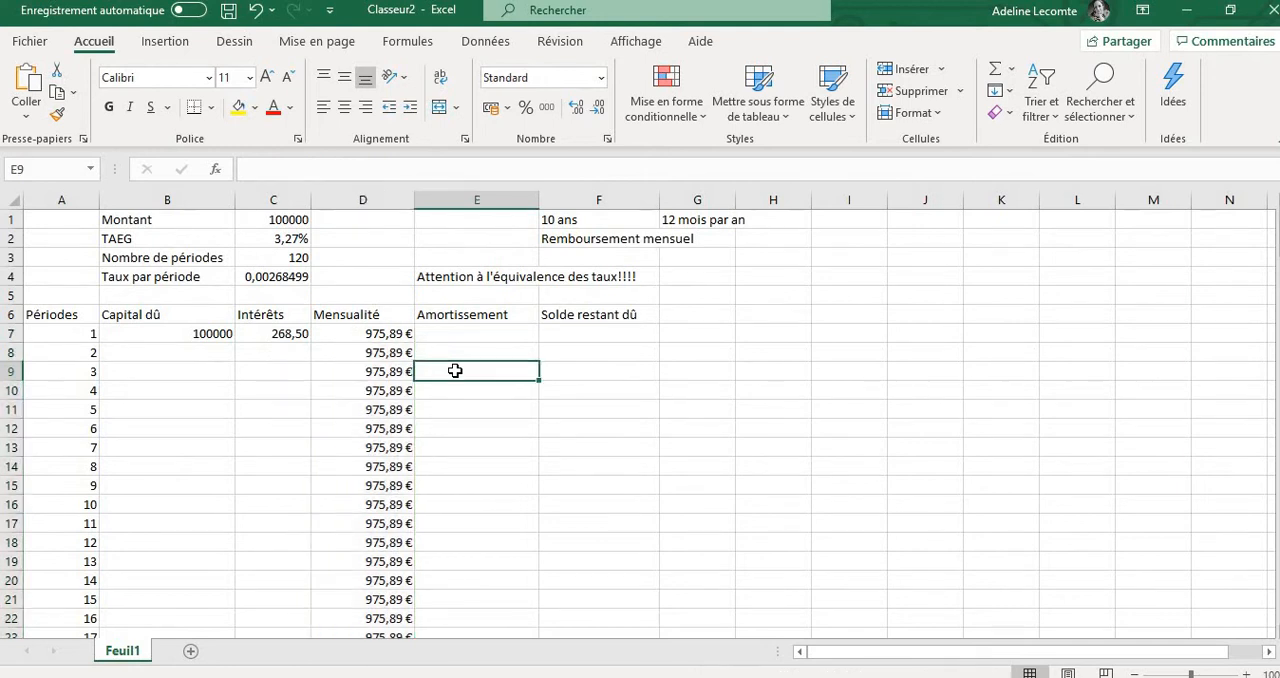
pyautogui.click(277, 331)
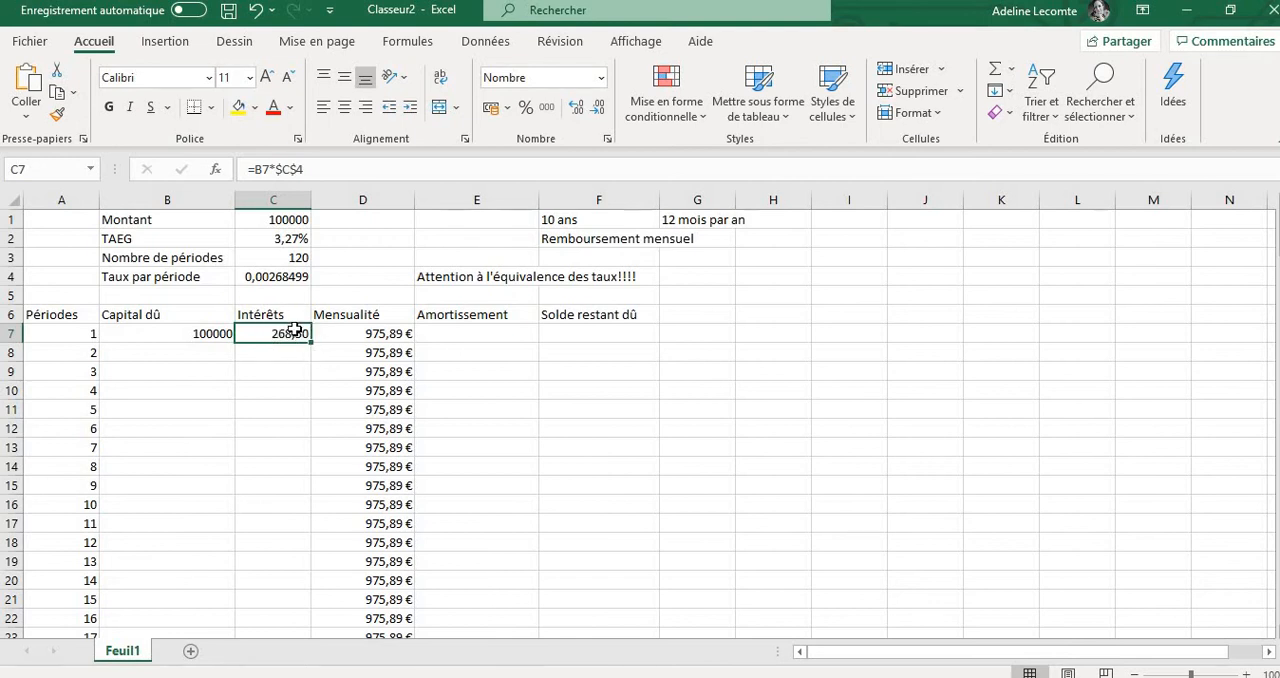
pyautogui.click(436, 334)
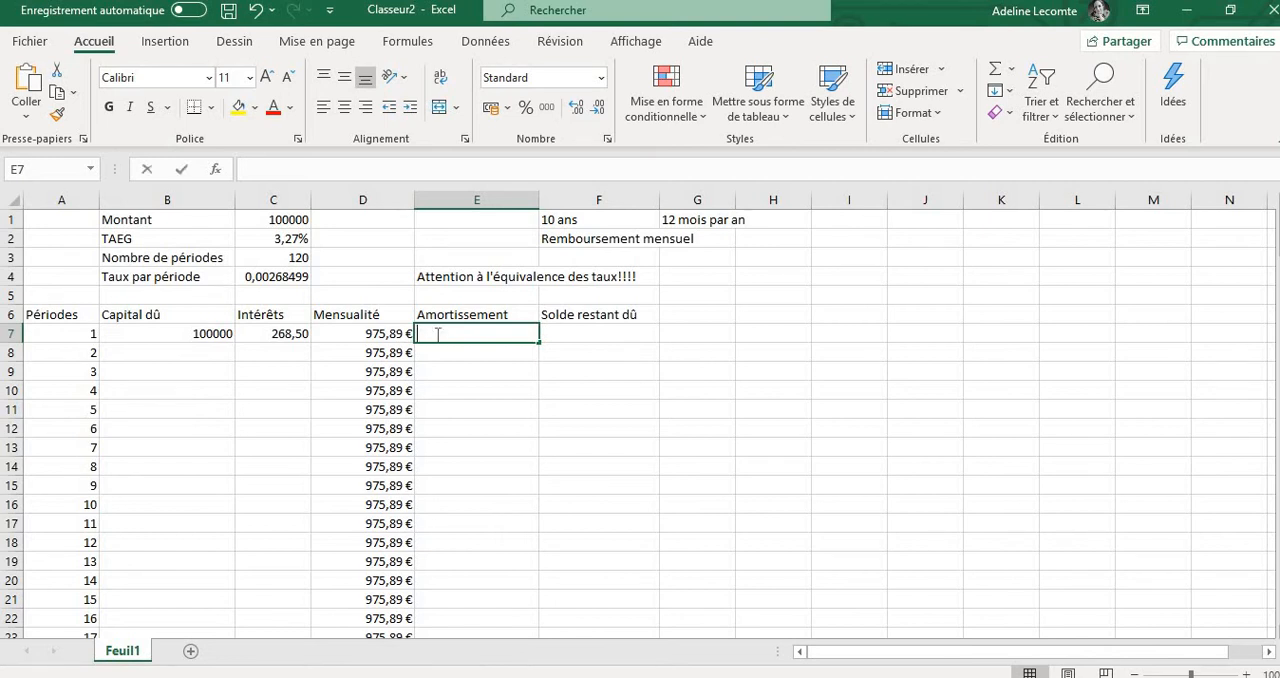
pyautogui.write('=')
pyautogui.click(392, 334)
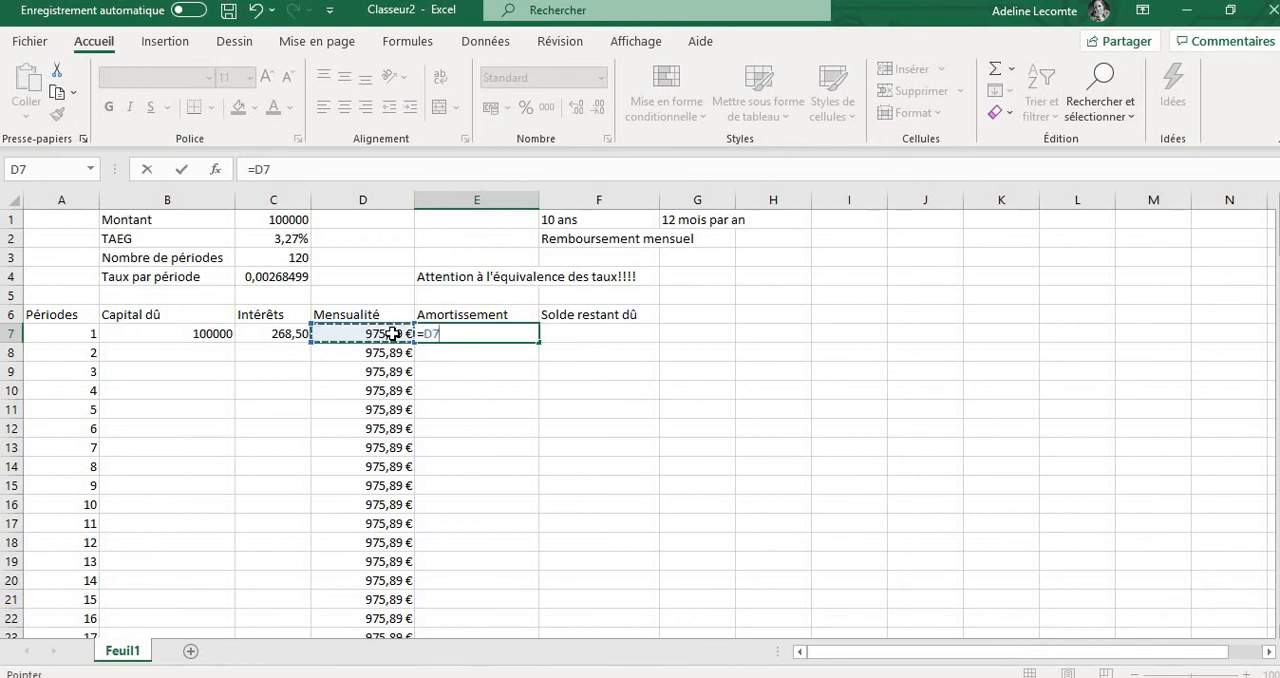
pyautogui.write('-')
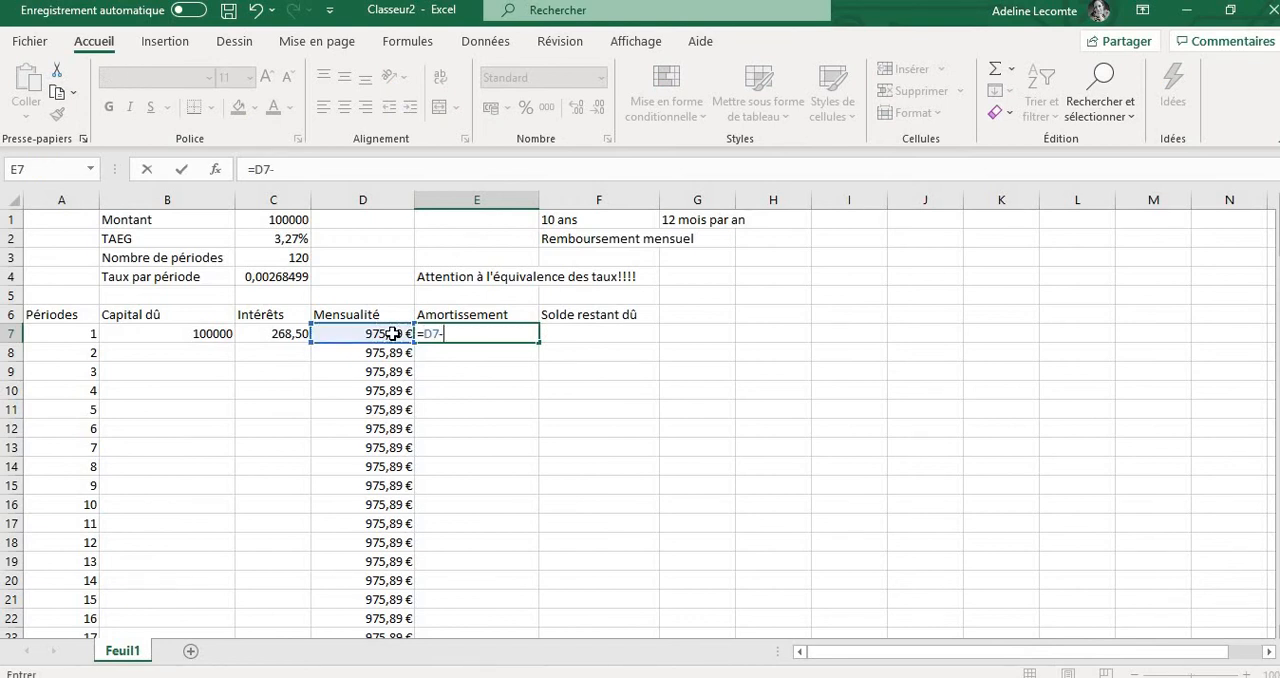
pyautogui.click(280, 335)
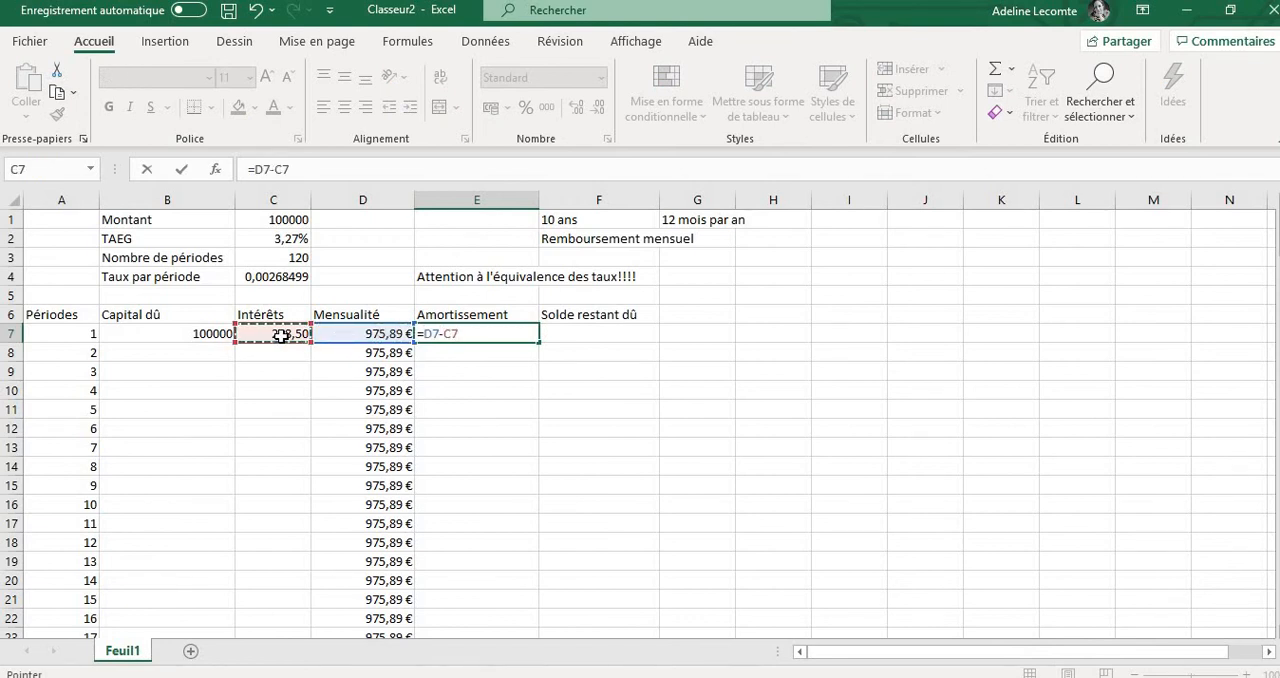
pyautogui.press('Return')
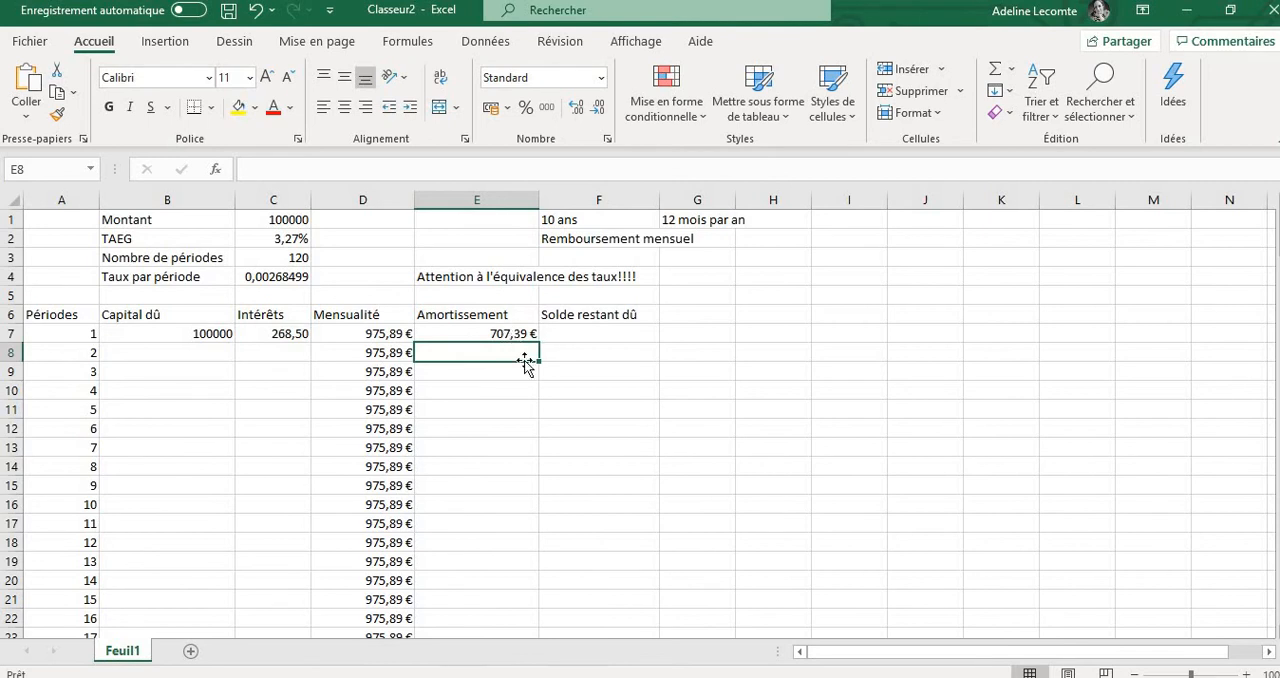
# Enter the formula =B7-E7 in cell F7 under Solde restant dû to subtract the amortization from the capital due
pyautogui.click(588, 329)
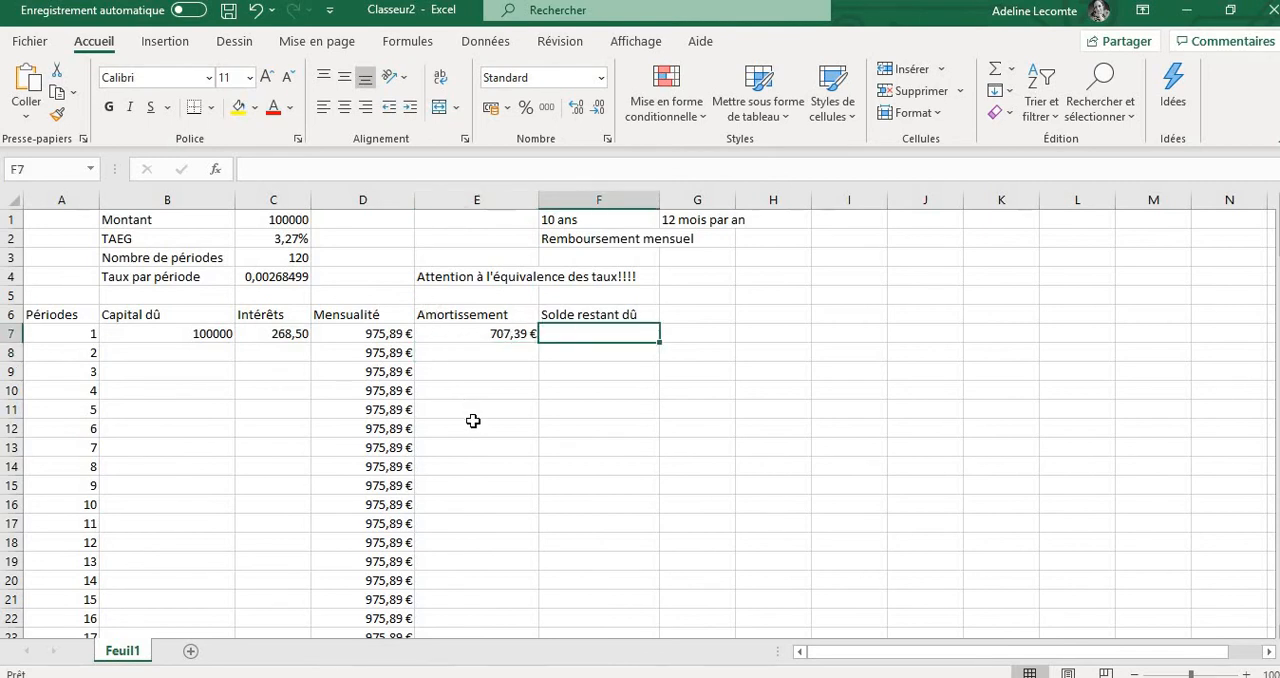
pyautogui.write('=')
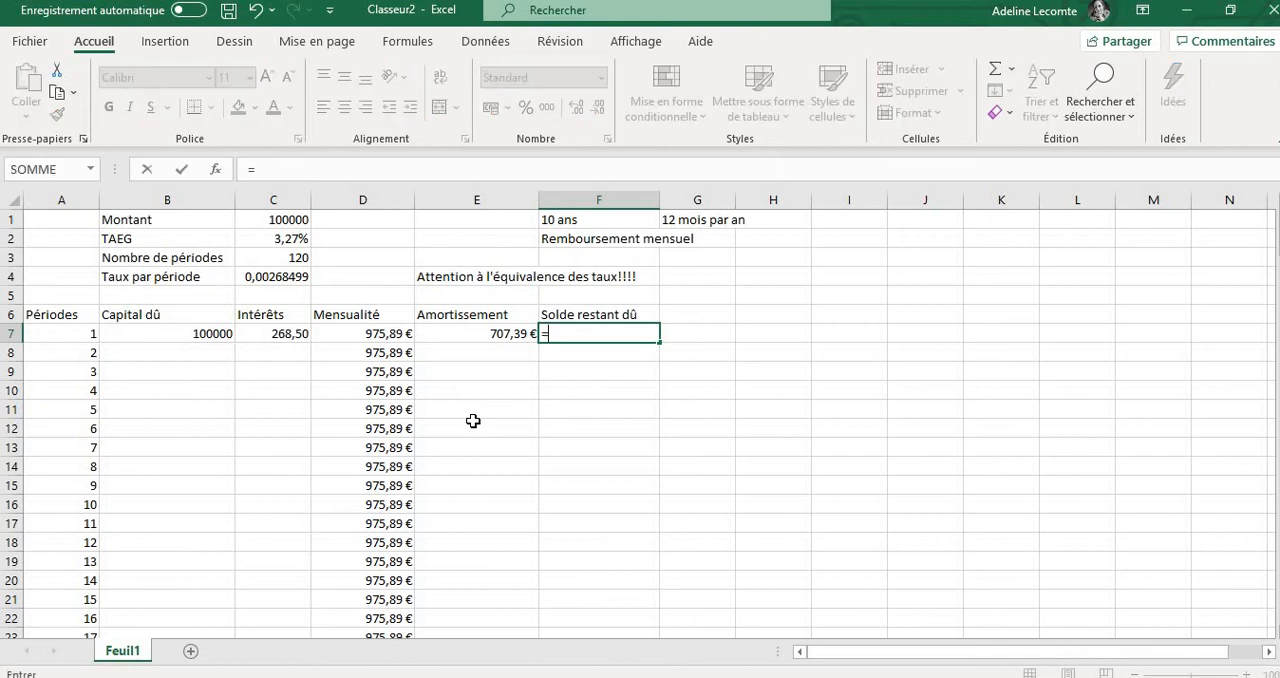
pyautogui.click(198, 333)
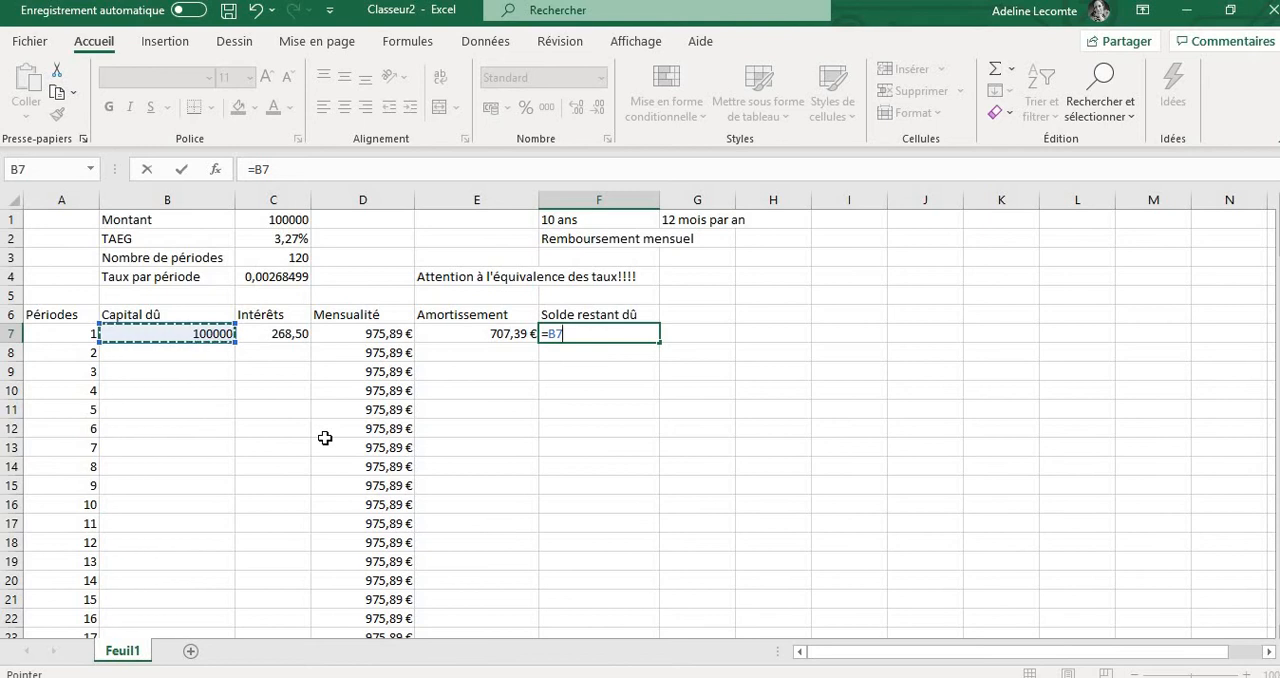
pyautogui.write('-')
pyautogui.click(510, 338)
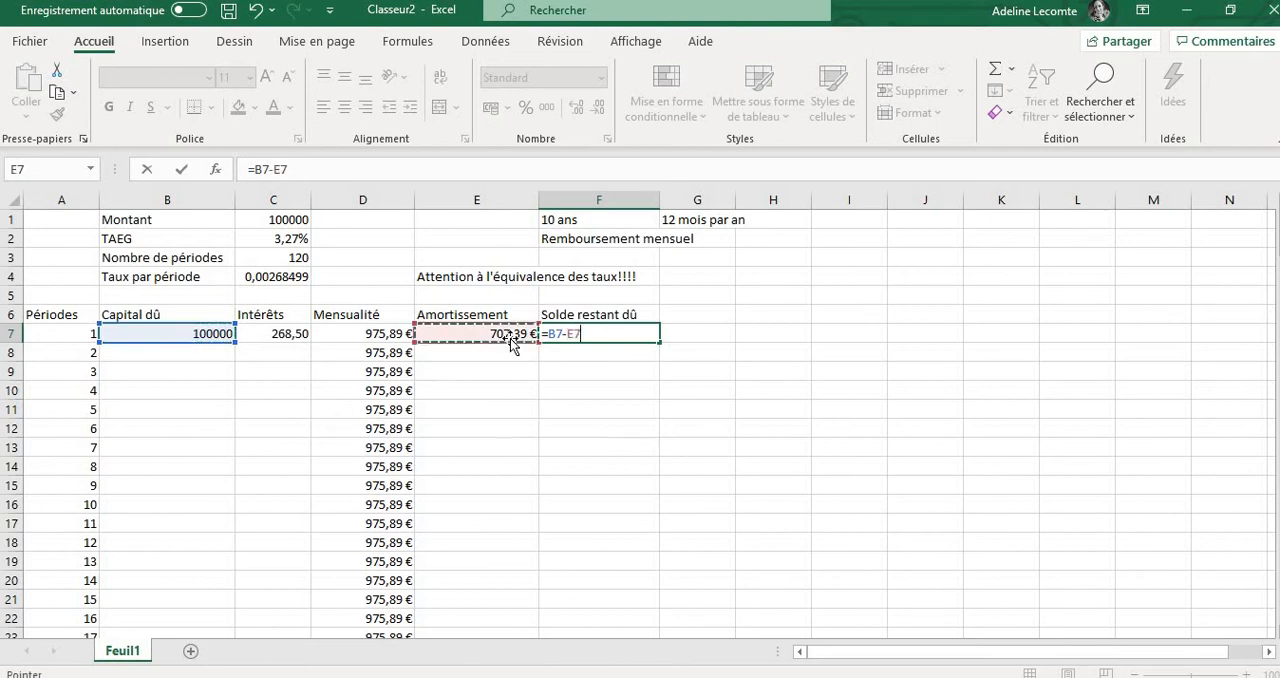
pyautogui.press('Return')
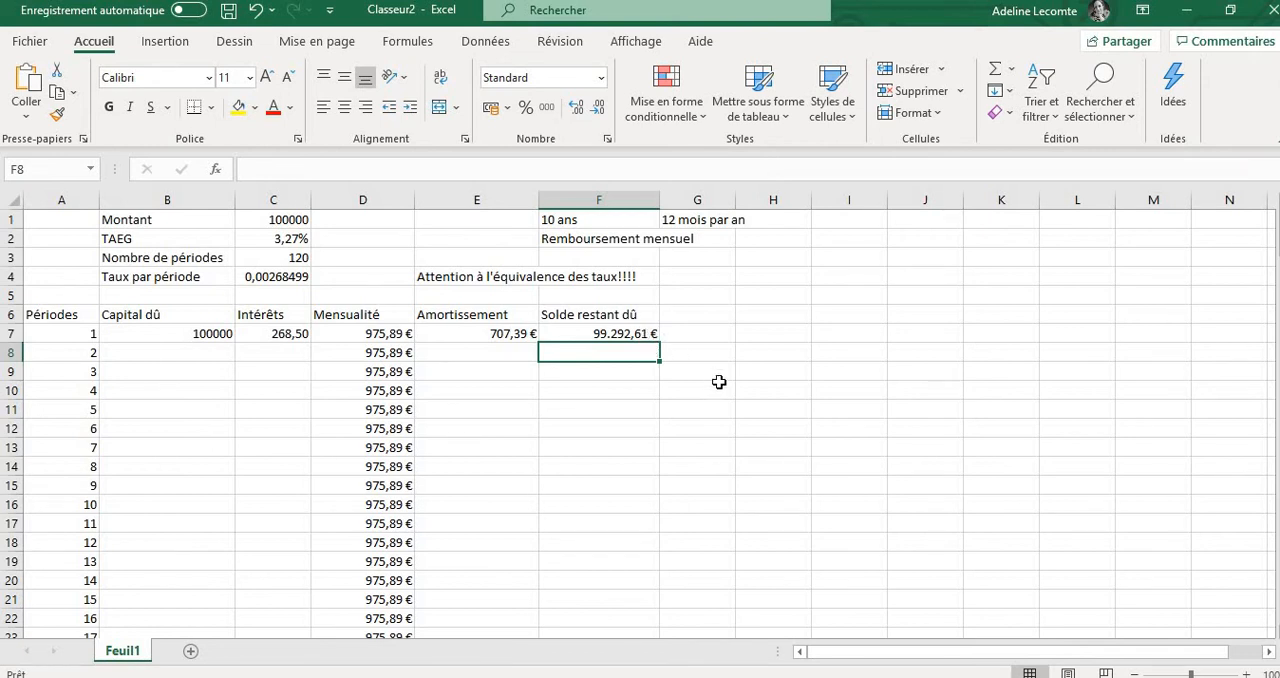
# Apply the euro accounting format to the first interest amount in cell C7 and the first capital due in cell B7
pyautogui.click(646, 337)
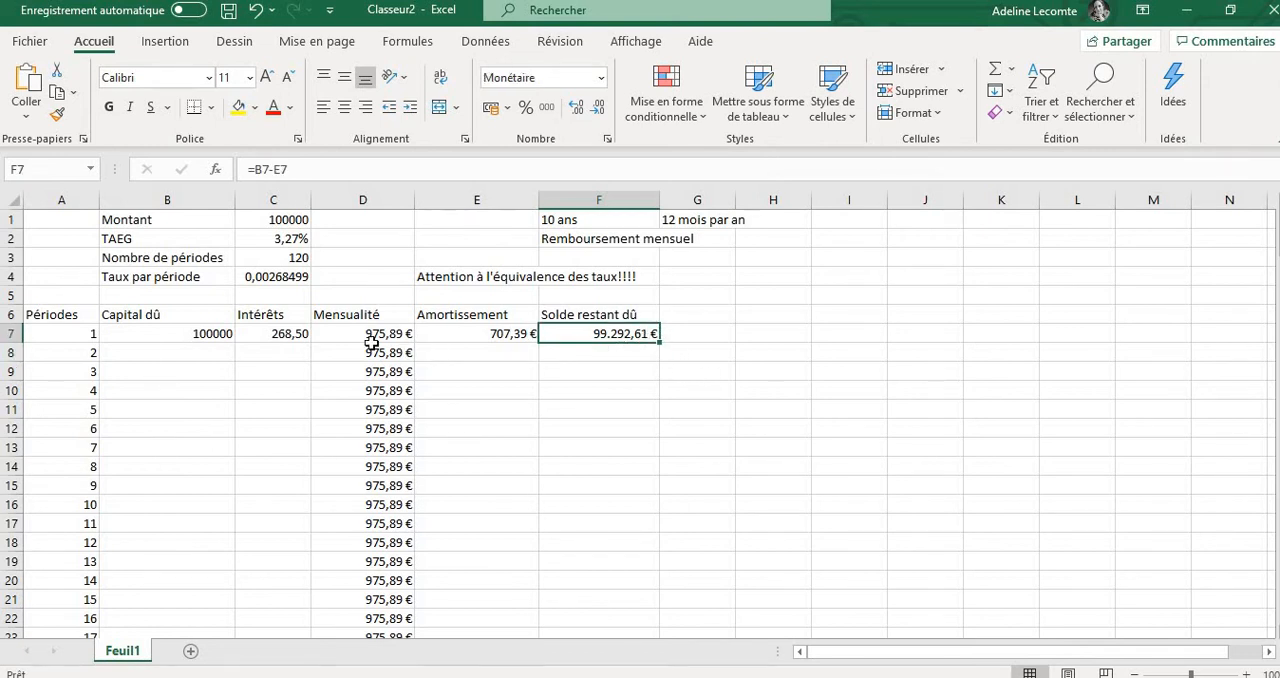
pyautogui.click(271, 333)
pyautogui.click(355, 333)
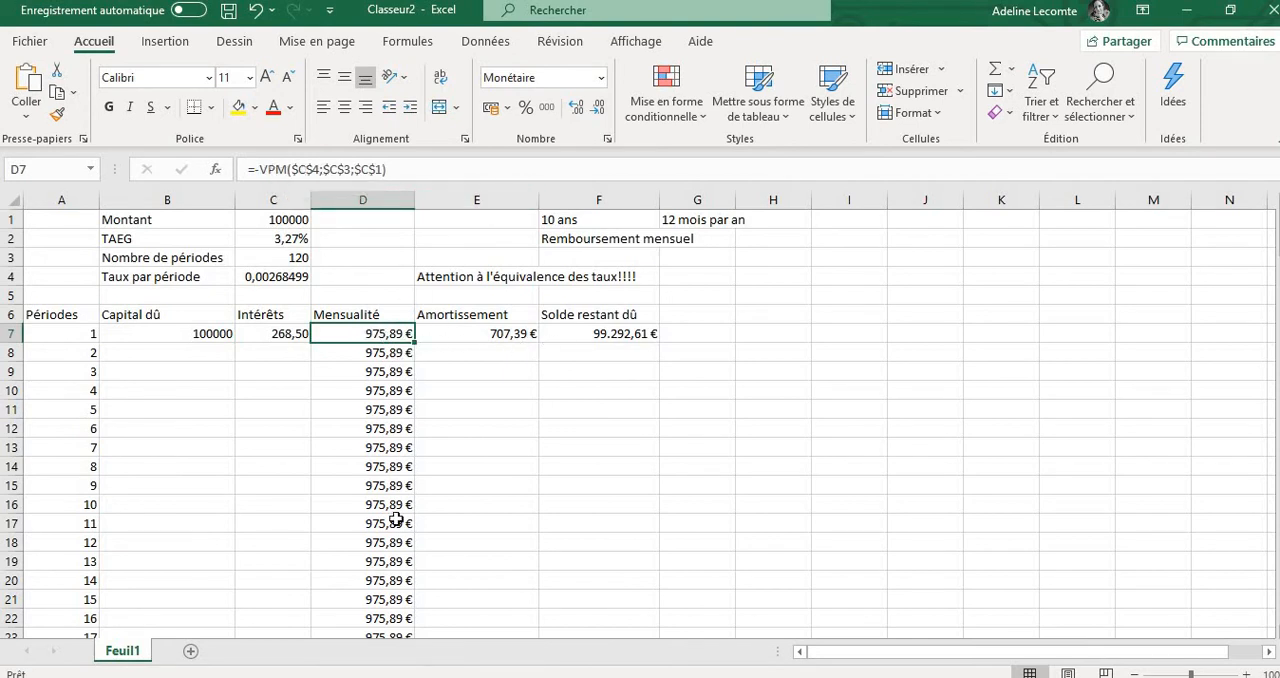
pyautogui.click(284, 333)
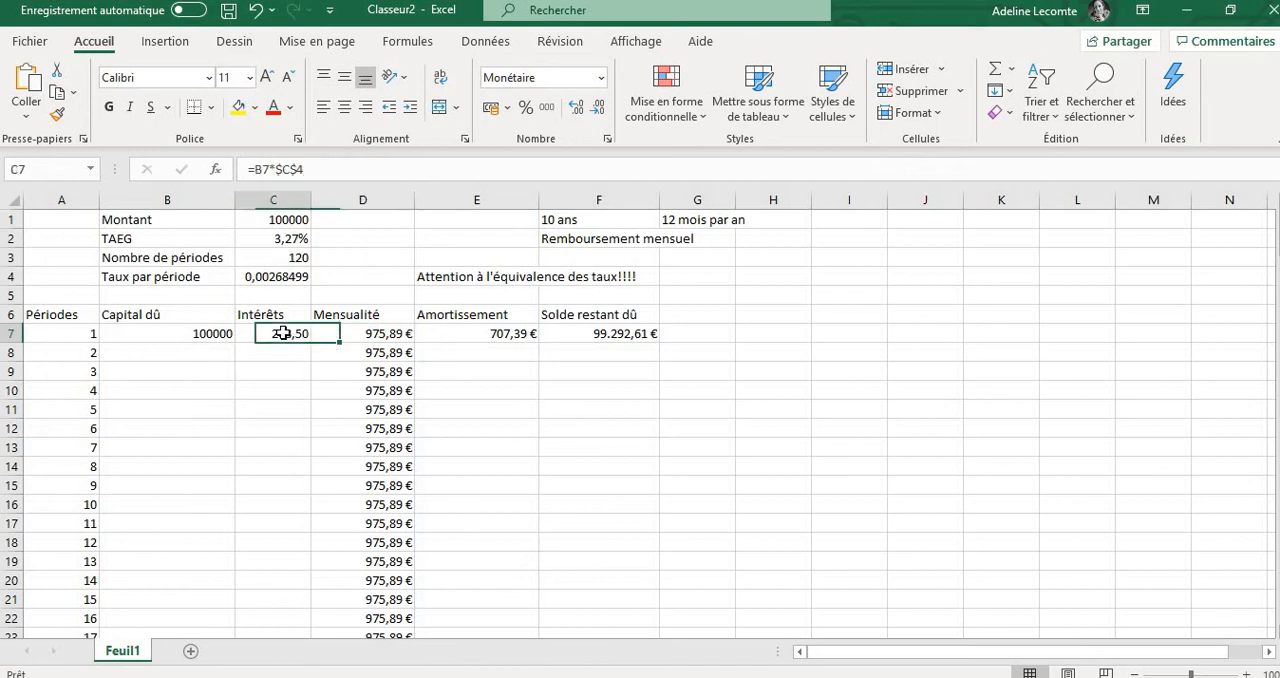
pyautogui.click(505, 108)
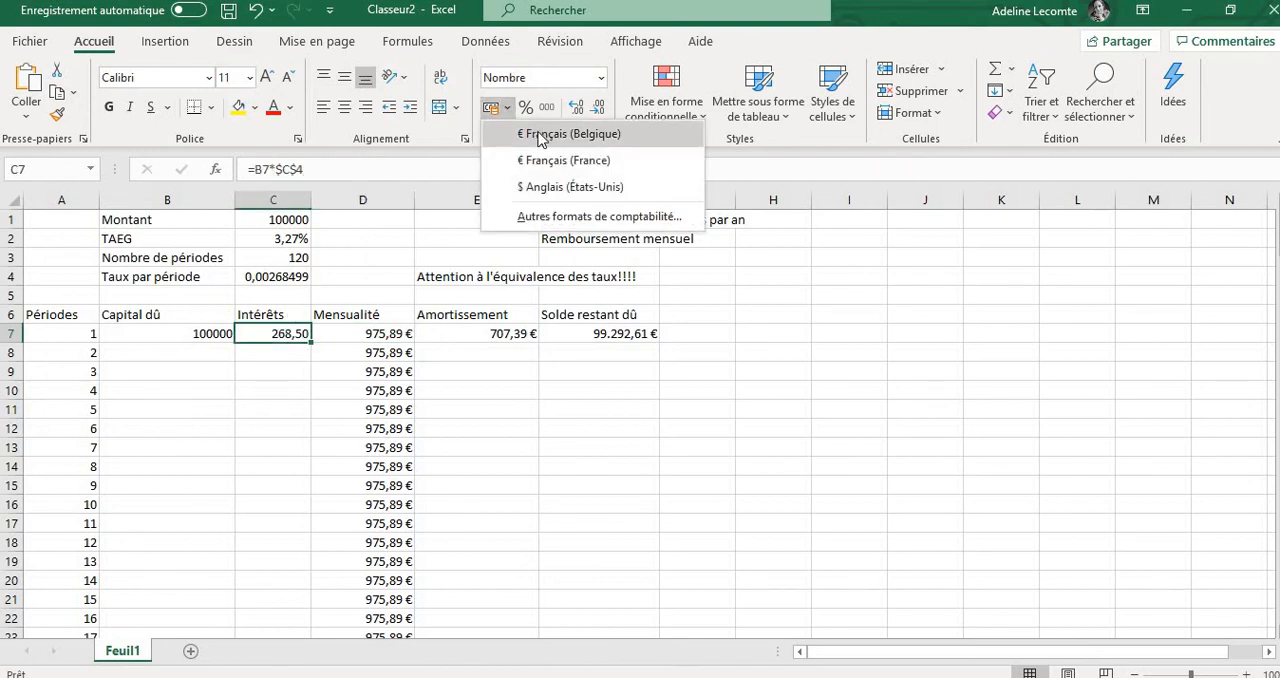
pyautogui.click(540, 136)
pyautogui.click(214, 334)
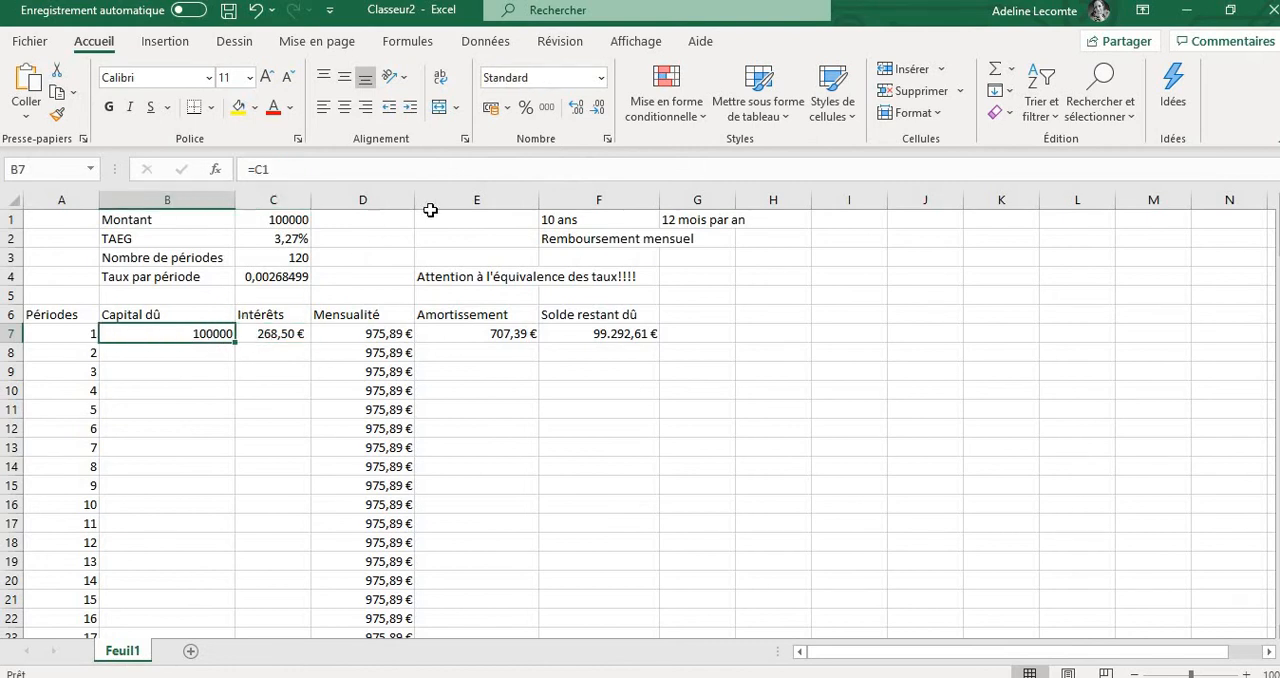
pyautogui.click(506, 110)
pyautogui.click(553, 215)
pyautogui.click(695, 521)
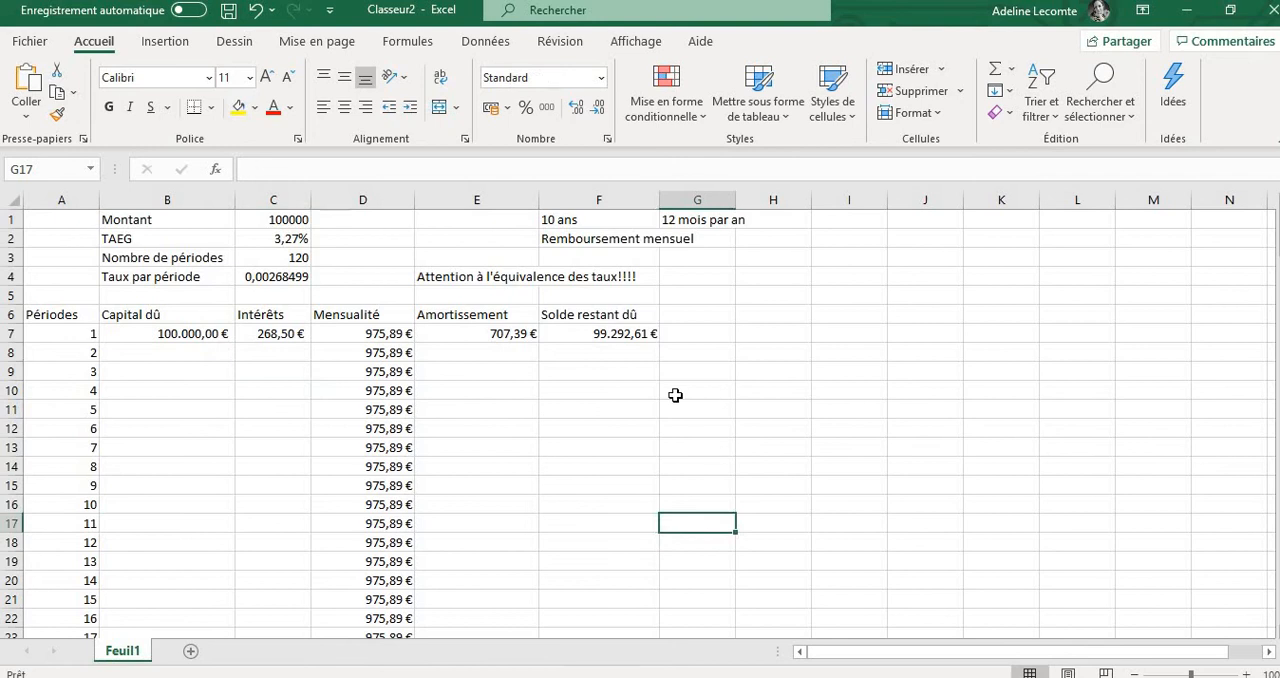
# Link the second period's capital due in cell B8 to the previous remaining balance with the formula =F7
pyautogui.click(203, 353)
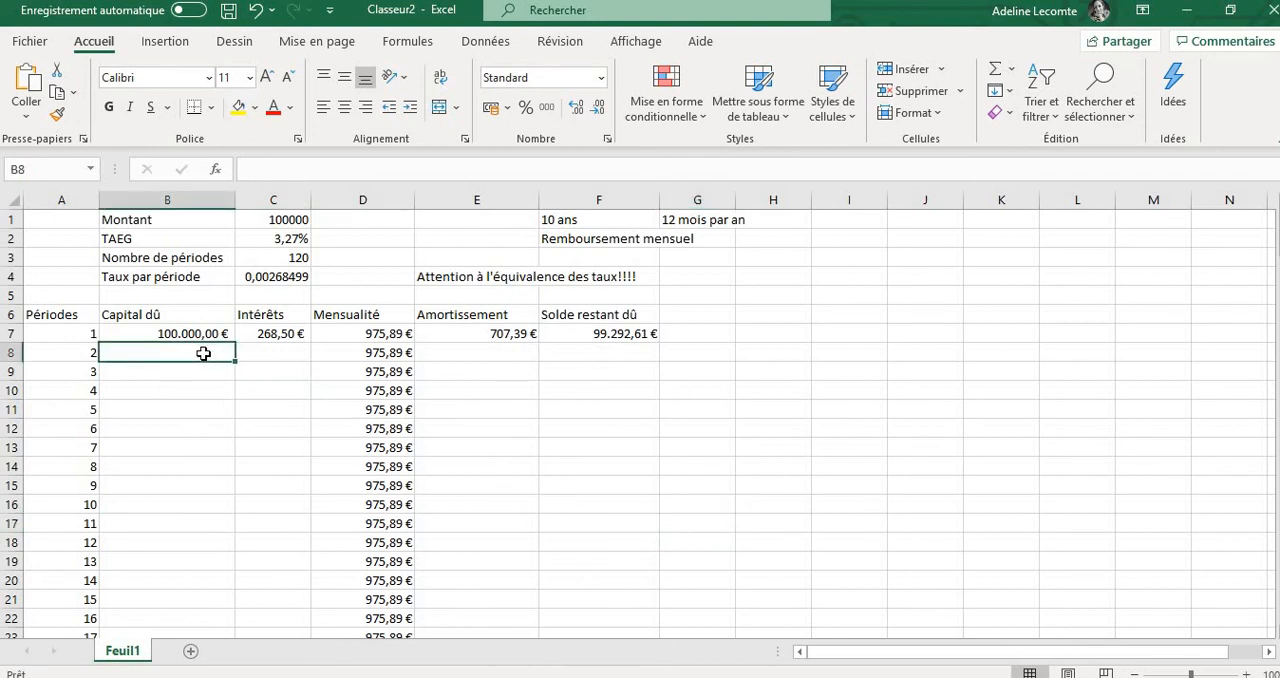
pyautogui.write('=')
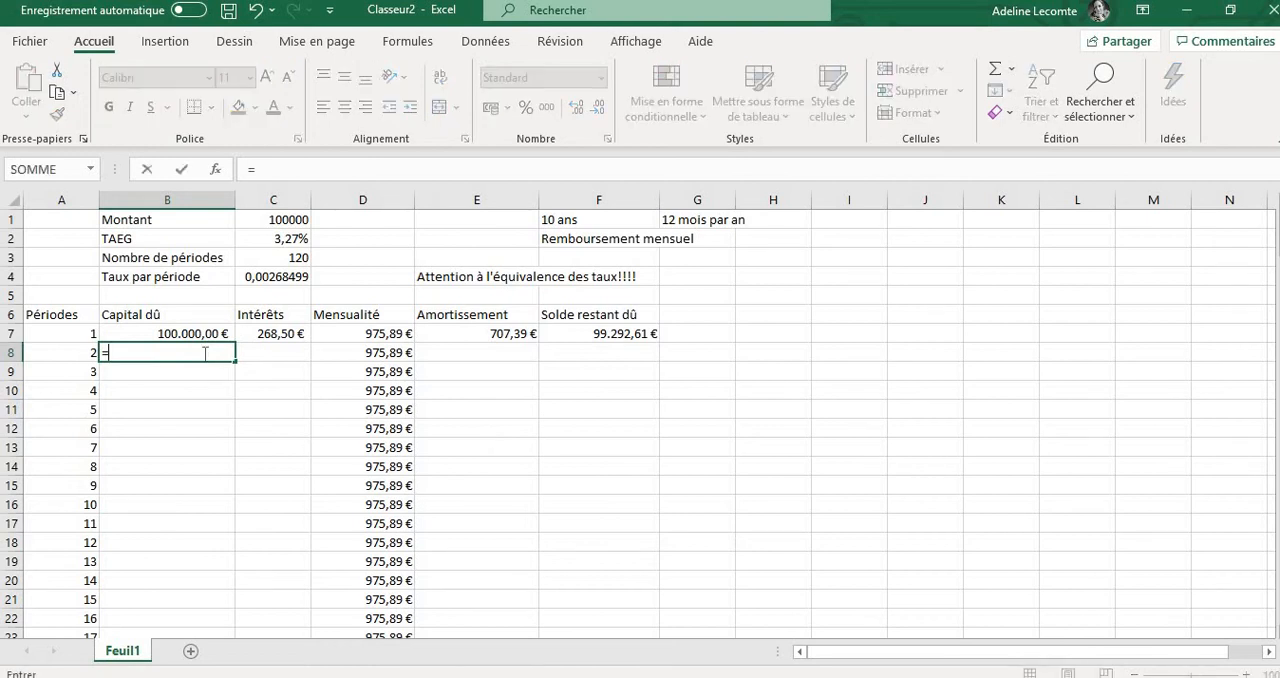
pyautogui.click(581, 337)
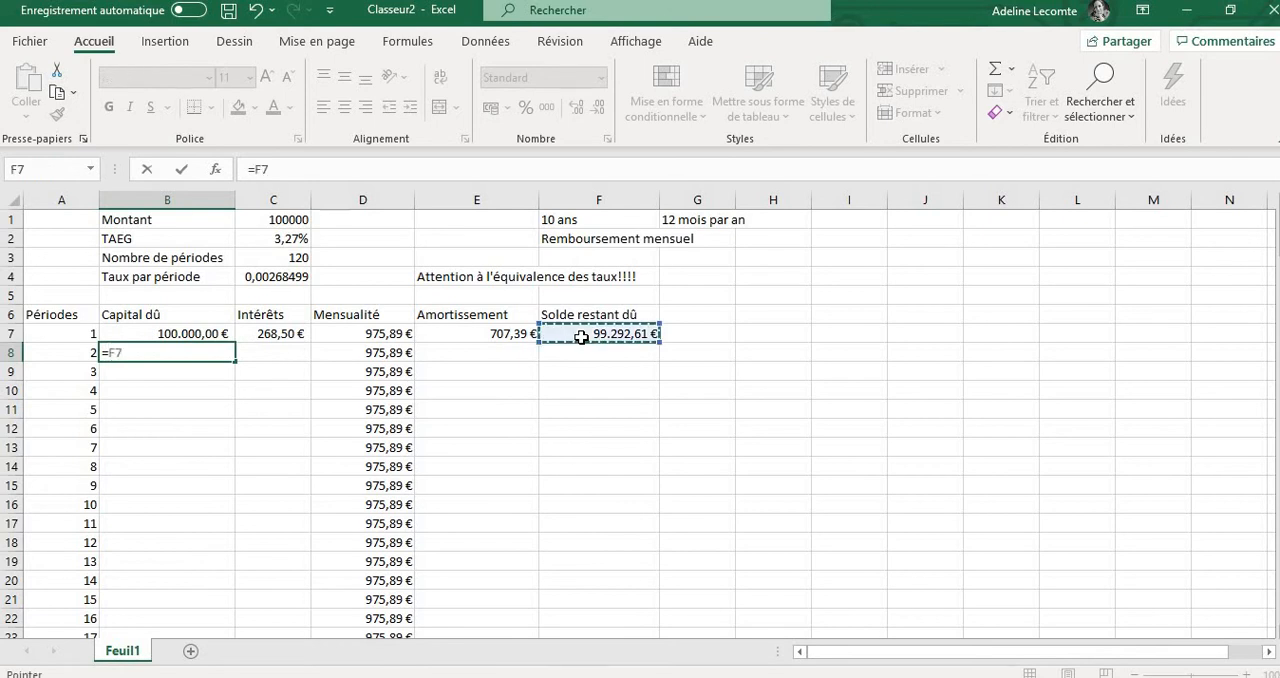
pyautogui.press('Return')
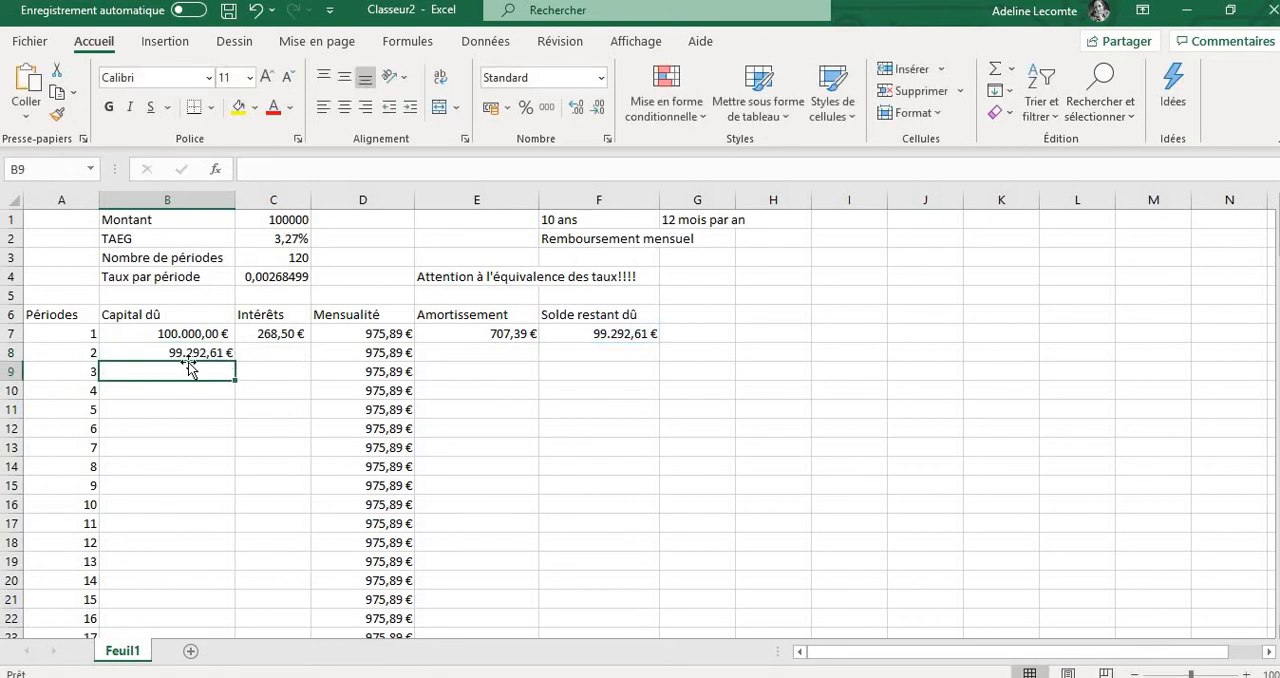
# Enter the formula =B8*$C$4 in cell C8 to compute the second period's interest from the fixed period rate
pyautogui.click(277, 353)
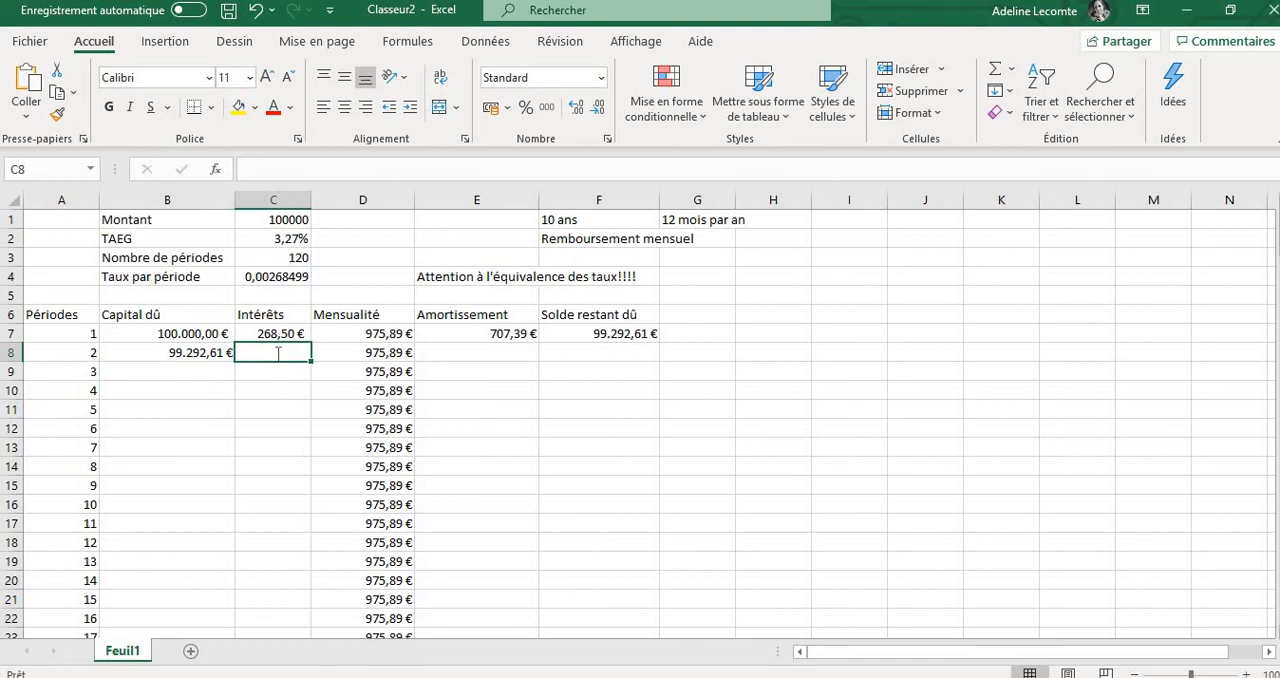
pyautogui.write('=')
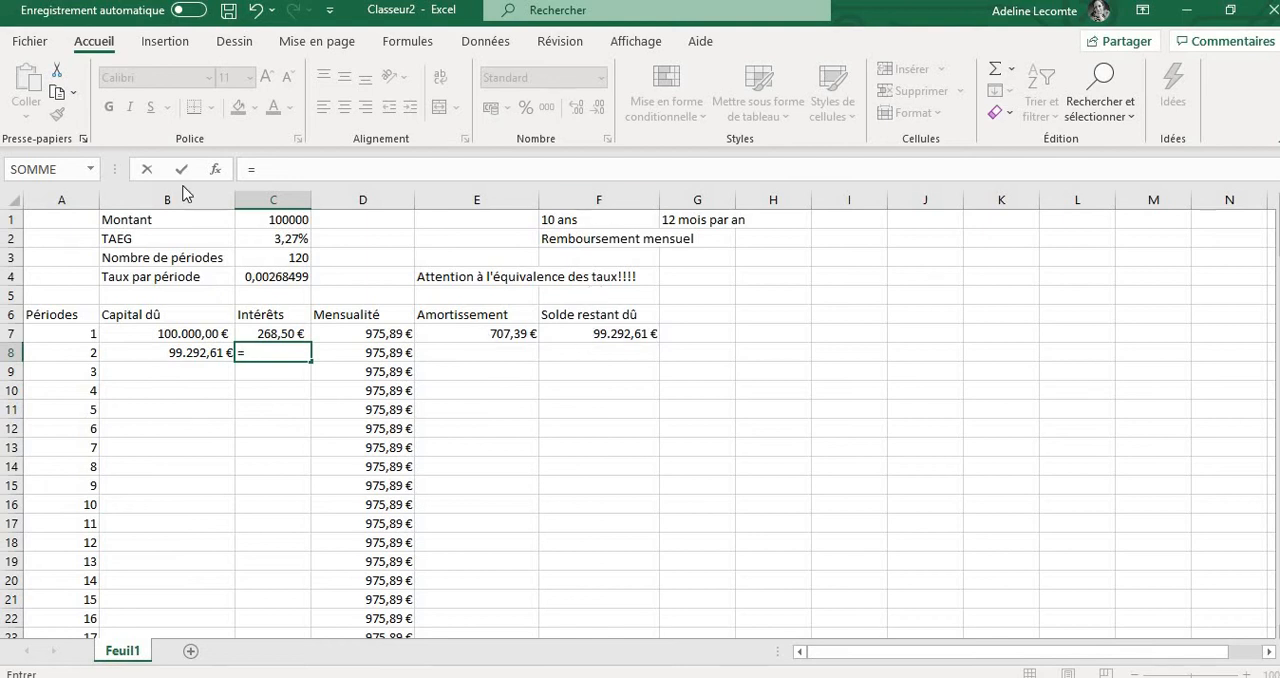
pyautogui.click(199, 353)
pyautogui.write('*')
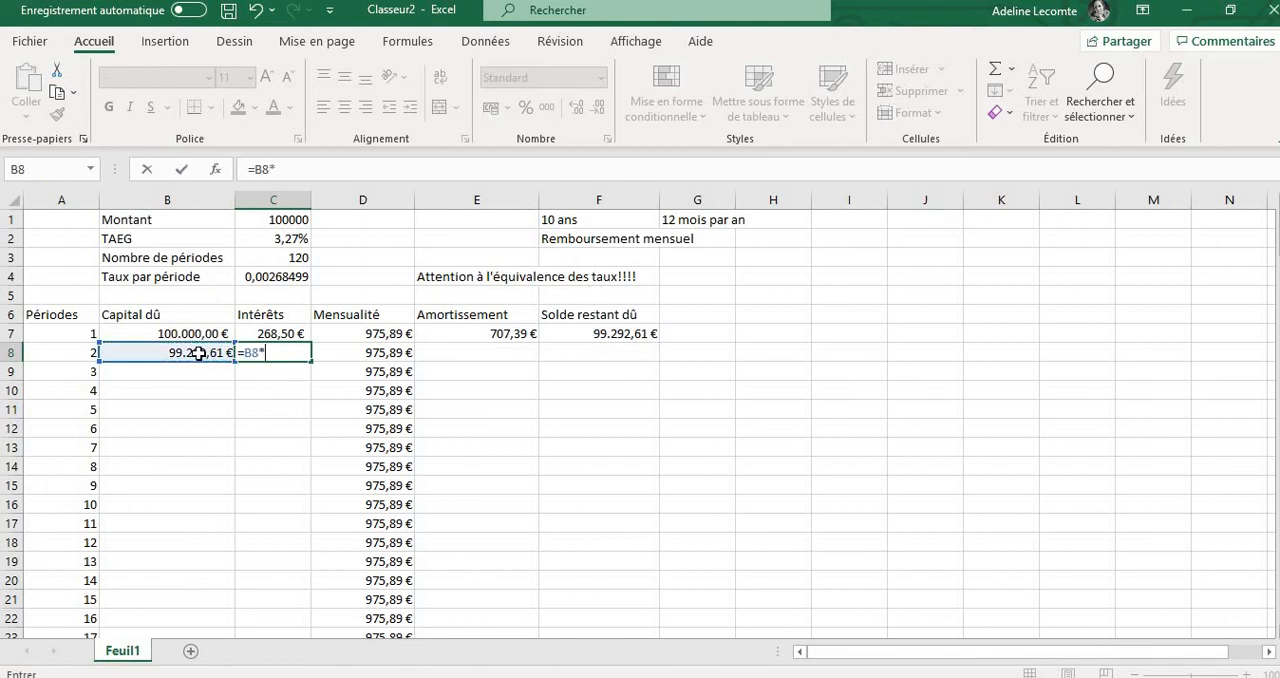
pyautogui.click(284, 277)
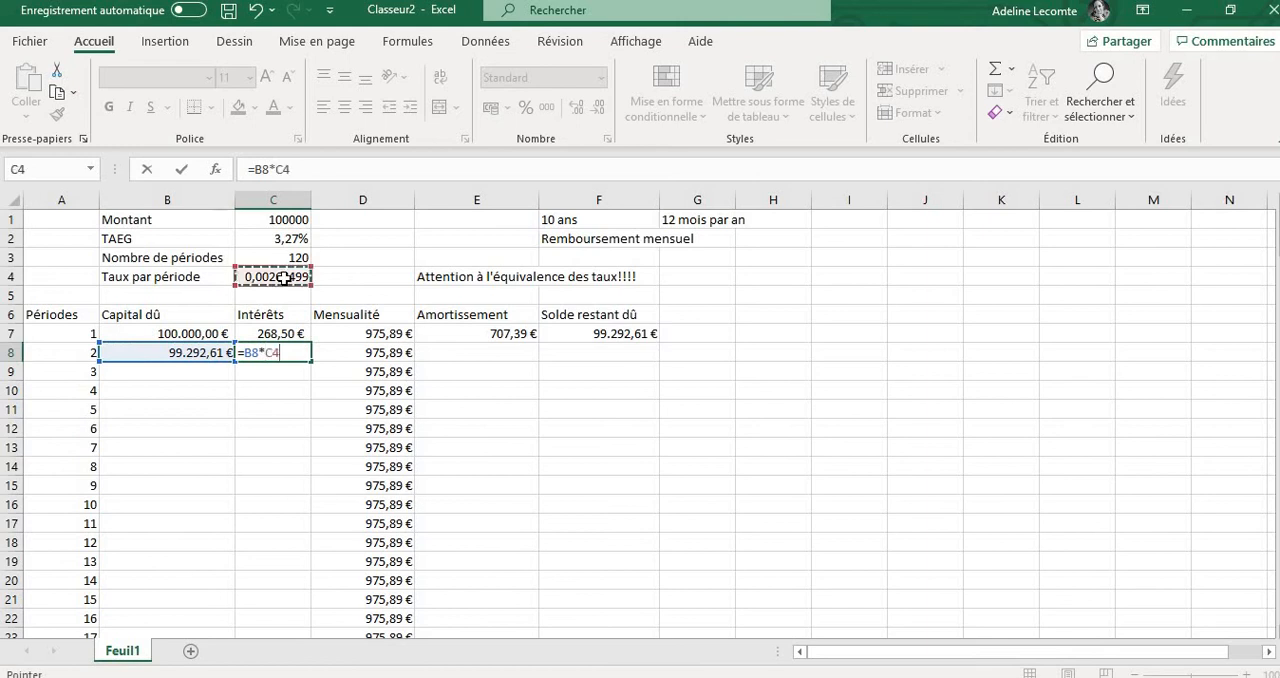
pyautogui.click(279, 168)
pyautogui.write('$C')
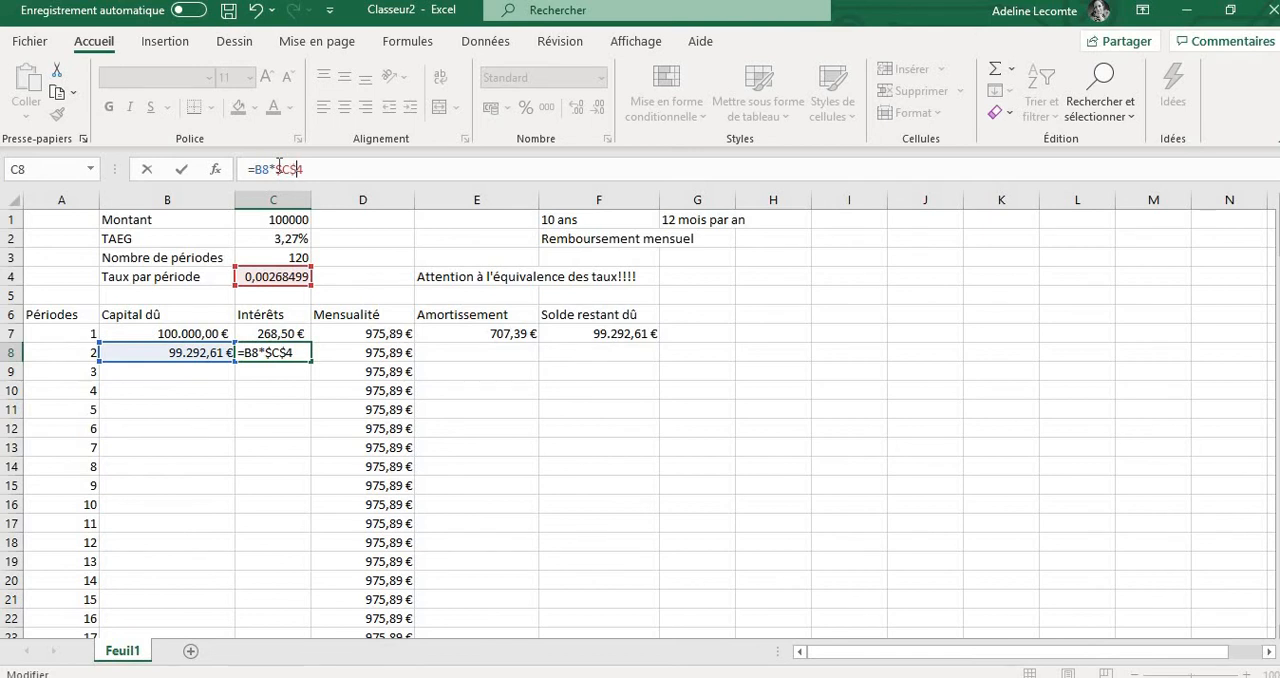
pyautogui.write('$')
pyautogui.press('Return')
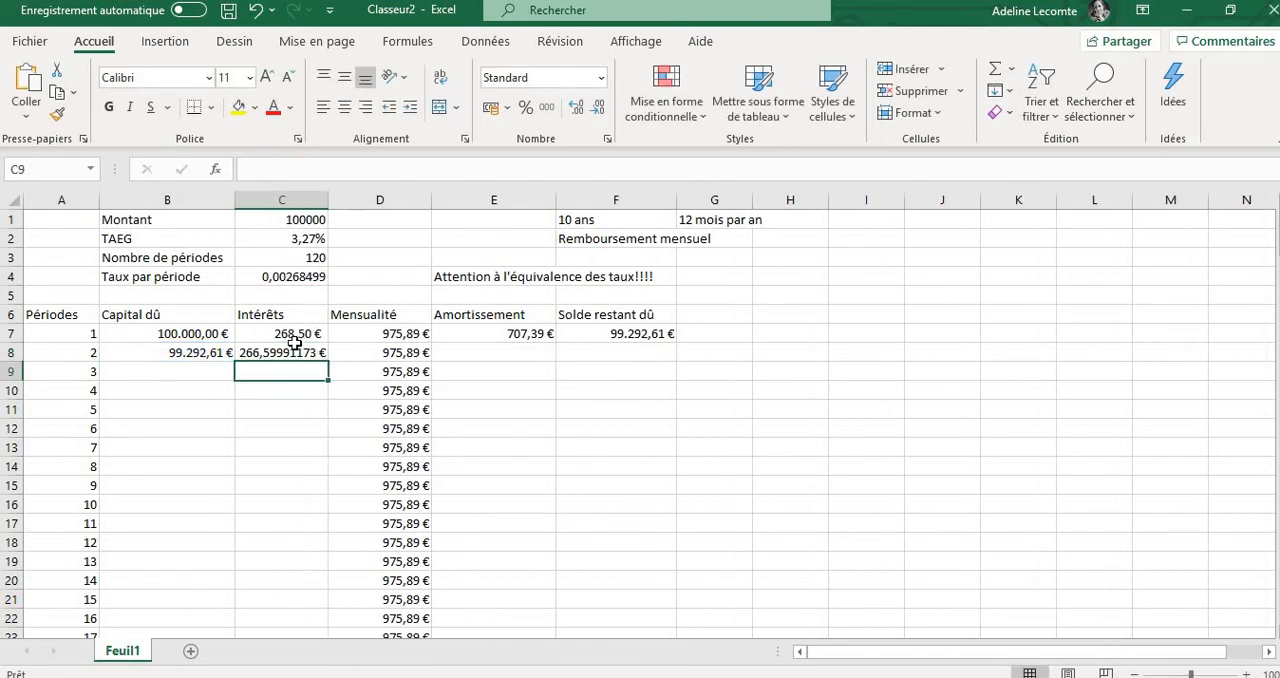
# Reduce the second period's interest in cell C8 to two decimal places and check its formula
pyautogui.click(295, 350)
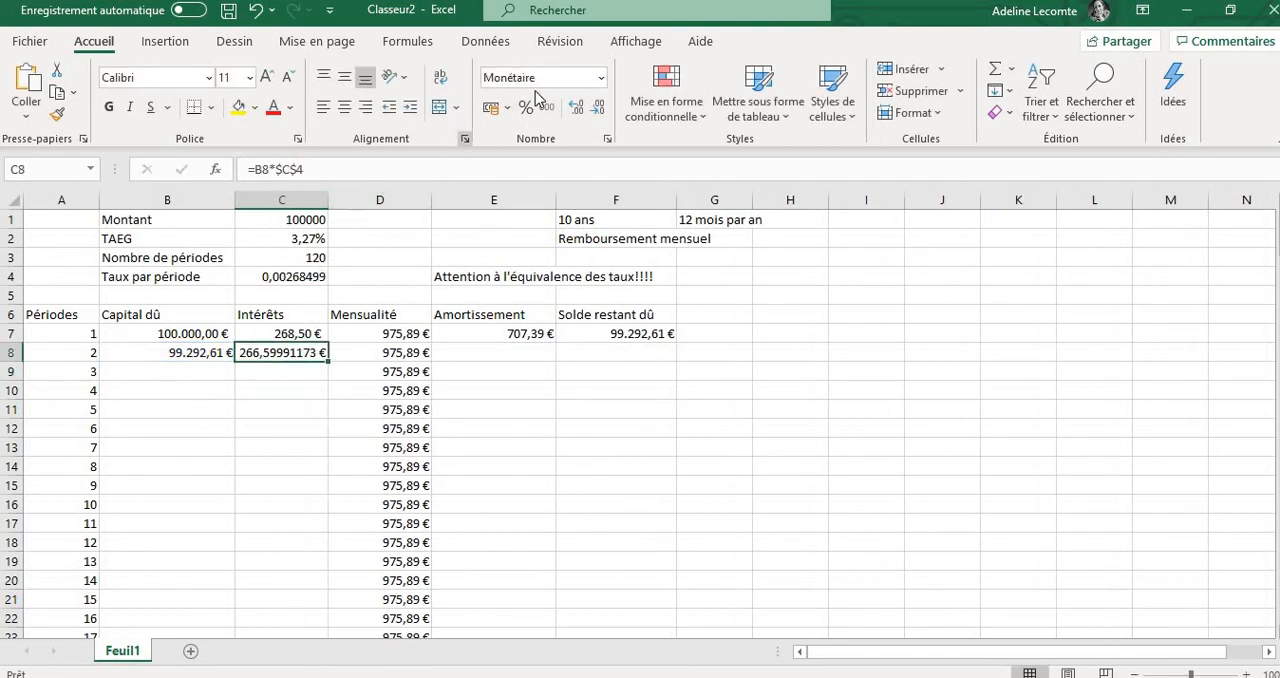
pyautogui.click(582, 110)
pyautogui.click(582, 110)
pyautogui.click(596, 110)
pyautogui.click(596, 110)
pyautogui.click(596, 110)
pyautogui.click(596, 110)
pyautogui.click(596, 110)
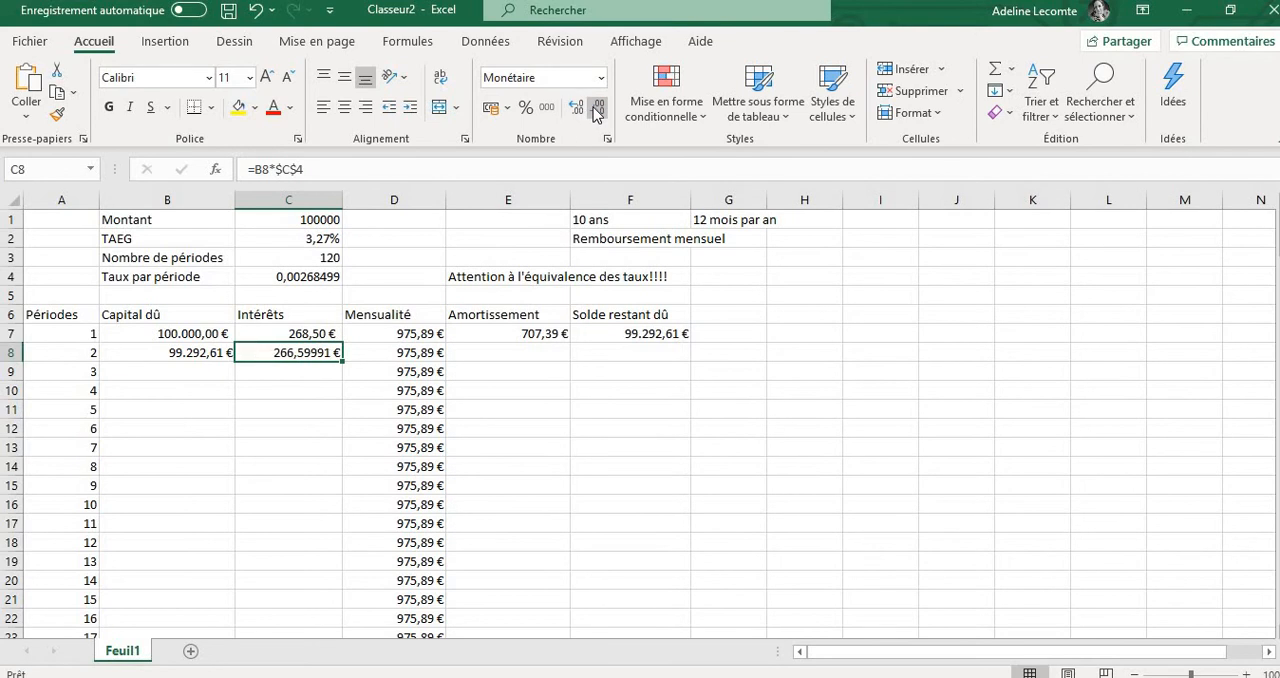
pyautogui.click(596, 110)
pyautogui.click(596, 110)
pyautogui.click(596, 110)
pyautogui.click(790, 429)
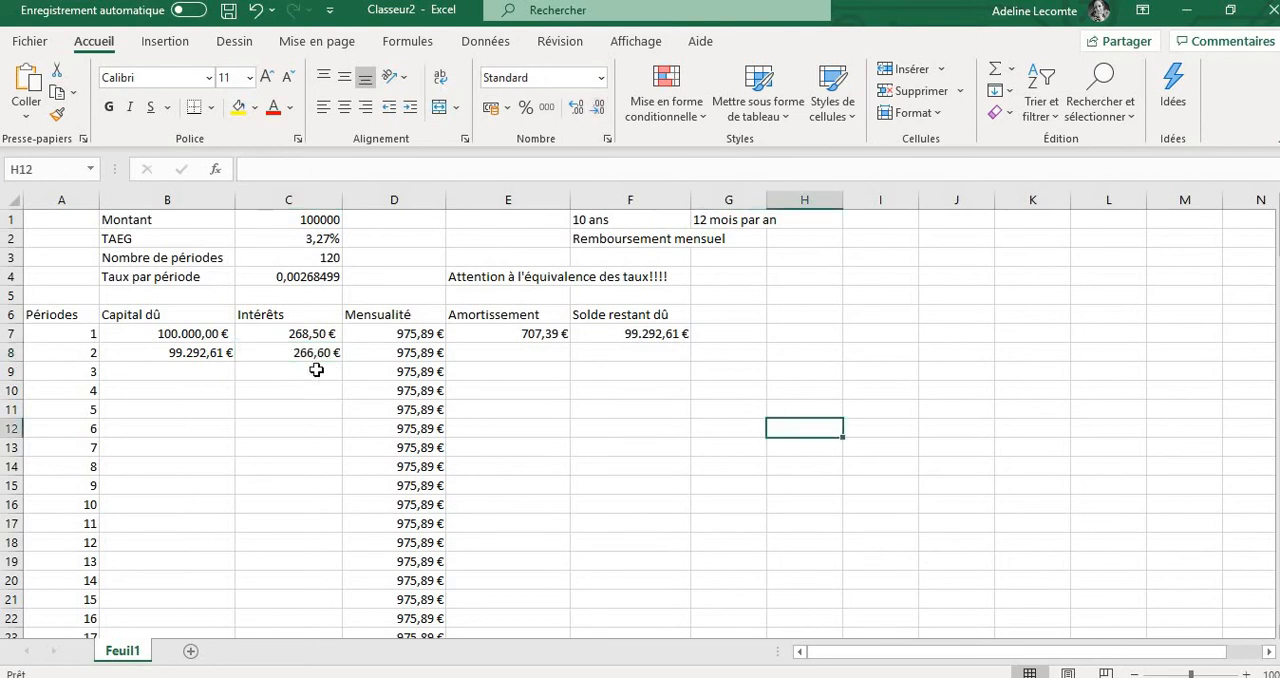
pyautogui.click(311, 356)
pyautogui.doubleClick(311, 356)
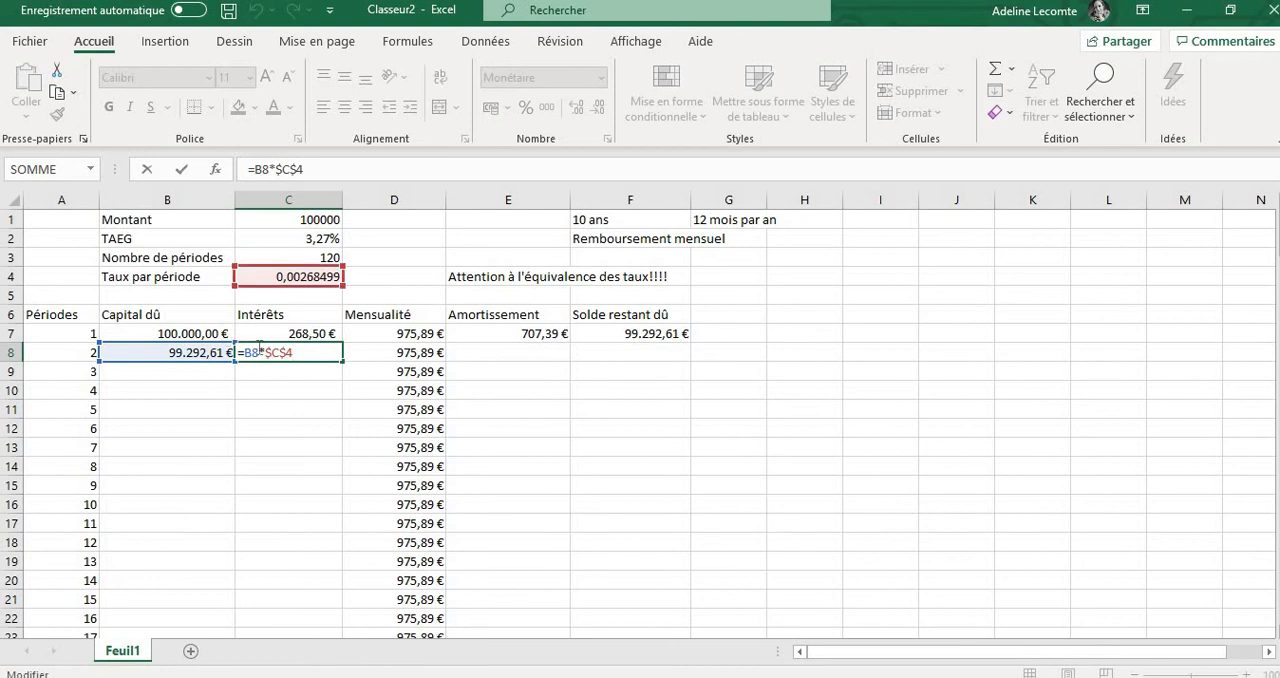
pyautogui.click(400, 358)
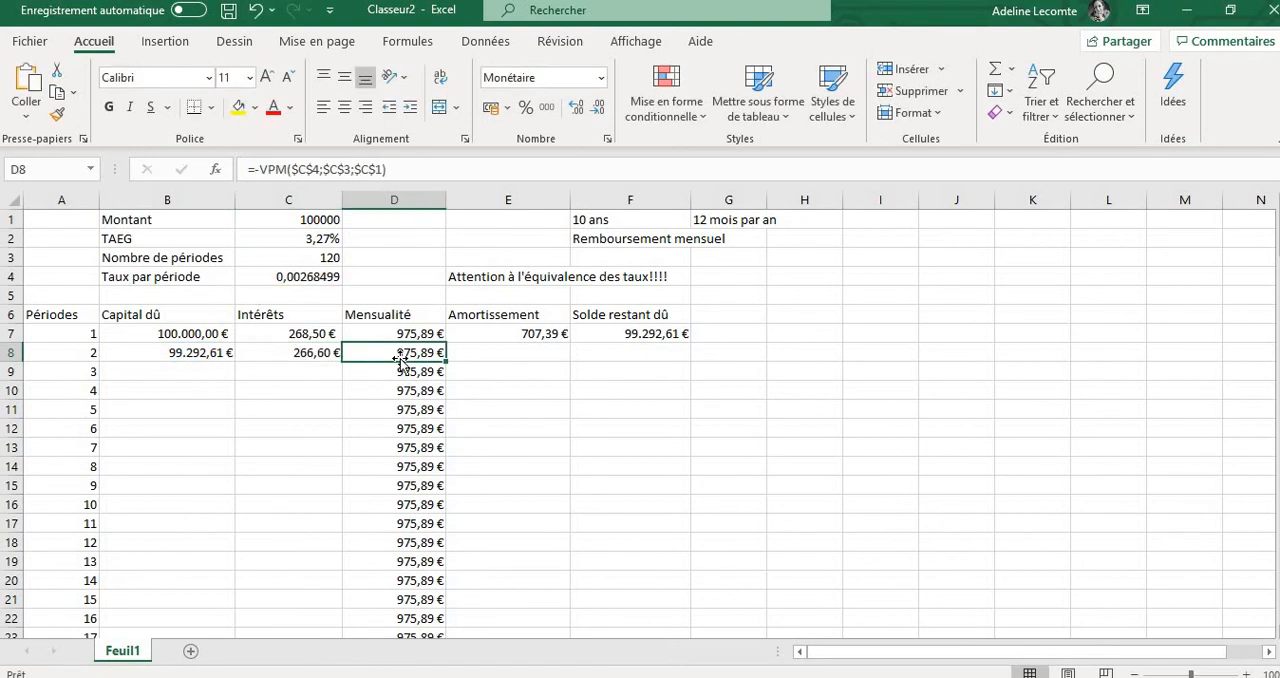
# Enter the formula =D8-C8 in cell E8 for the second period's amortization and compare it with the formula in E7
pyautogui.click(491, 354)
pyautogui.write('=')
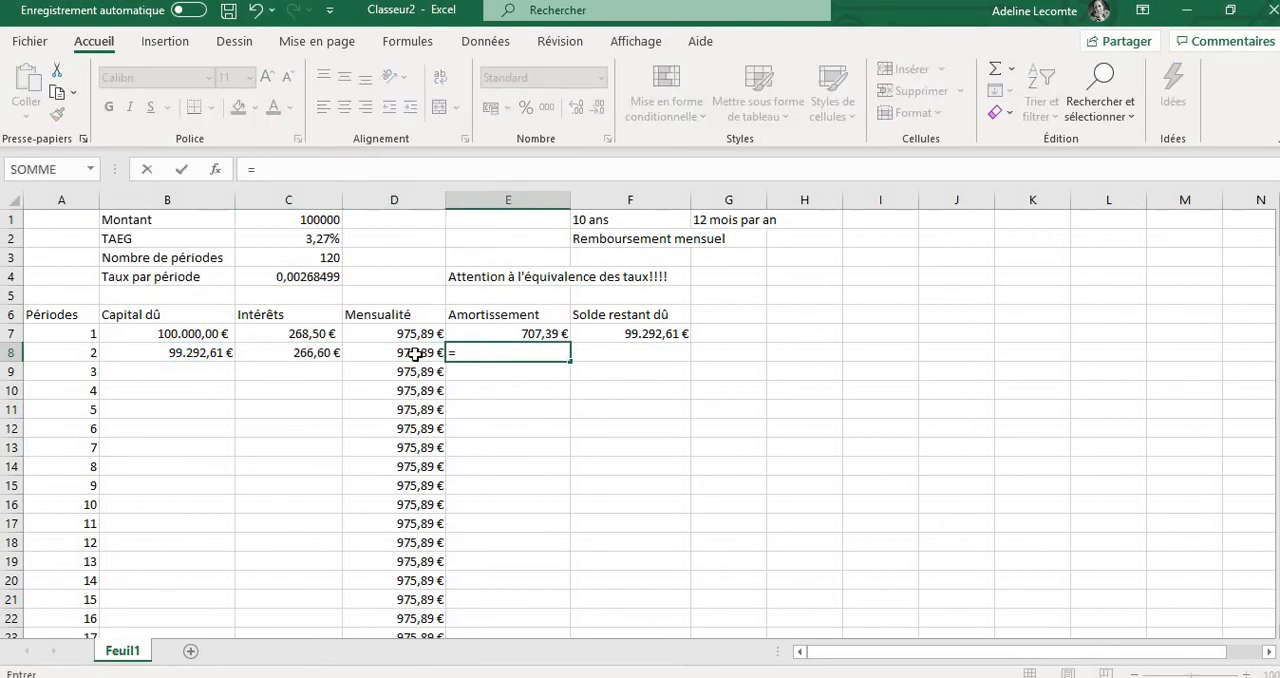
pyautogui.click(414, 354)
pyautogui.write('-')
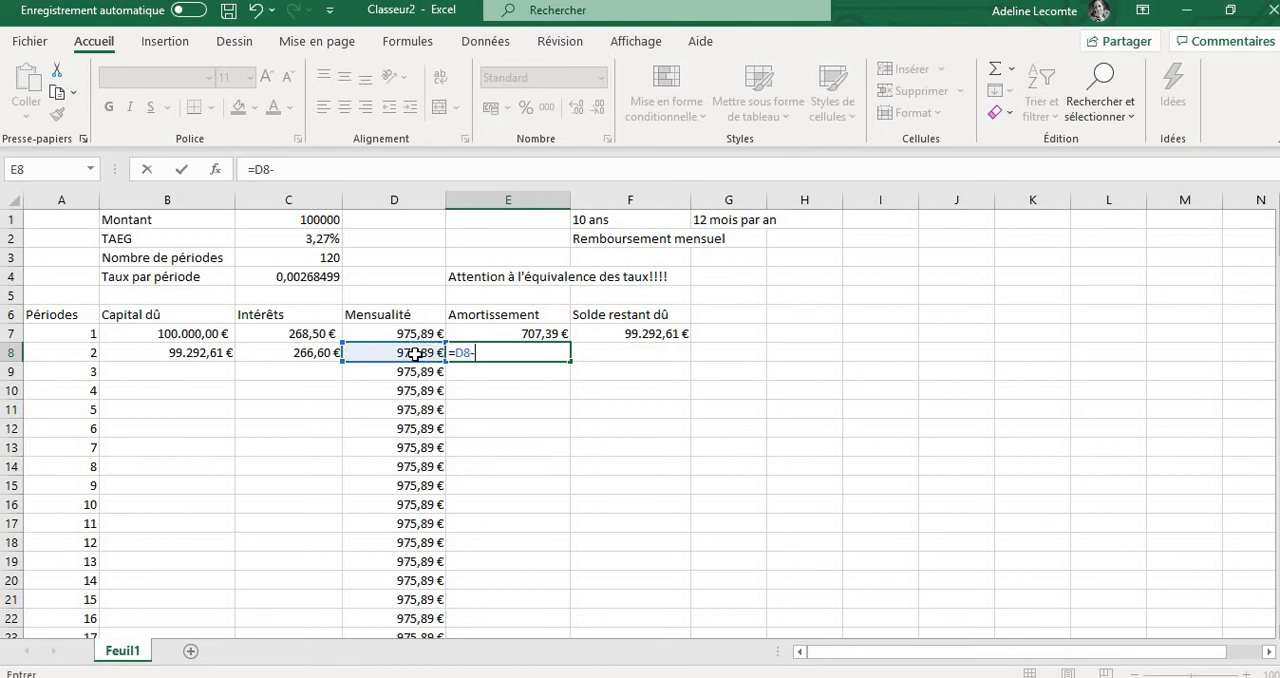
pyautogui.click(316, 354)
pyautogui.press('Return')
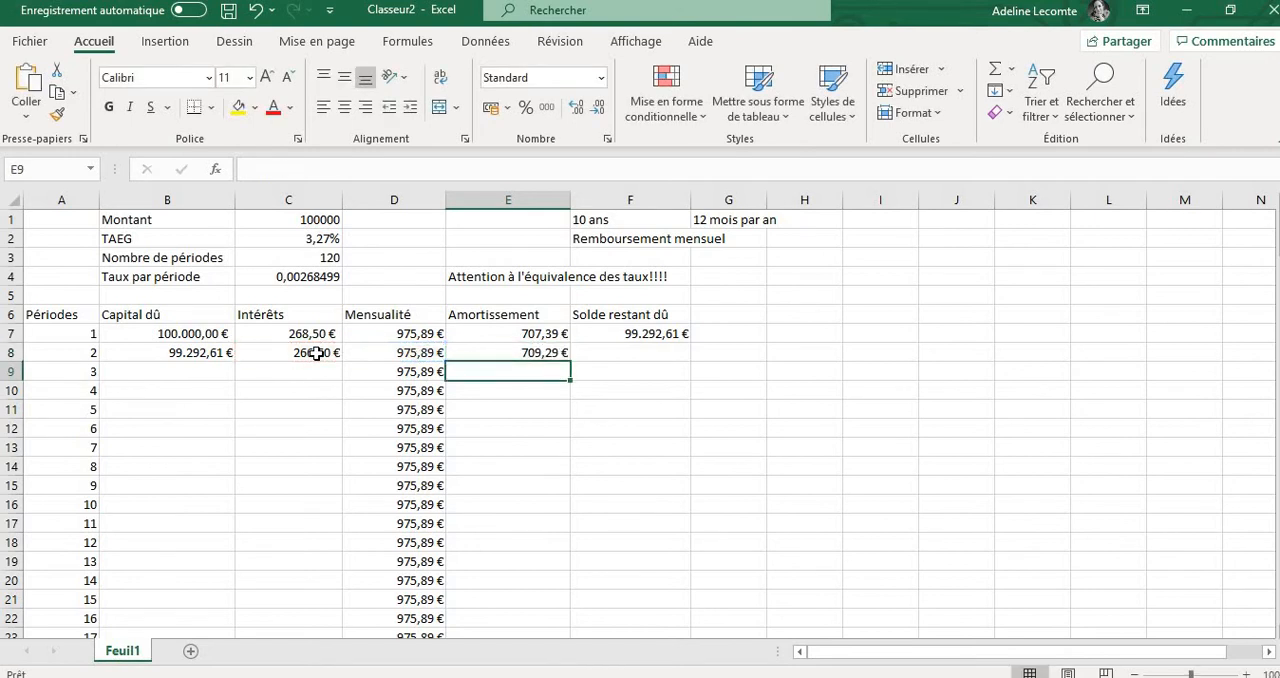
pyautogui.click(537, 355)
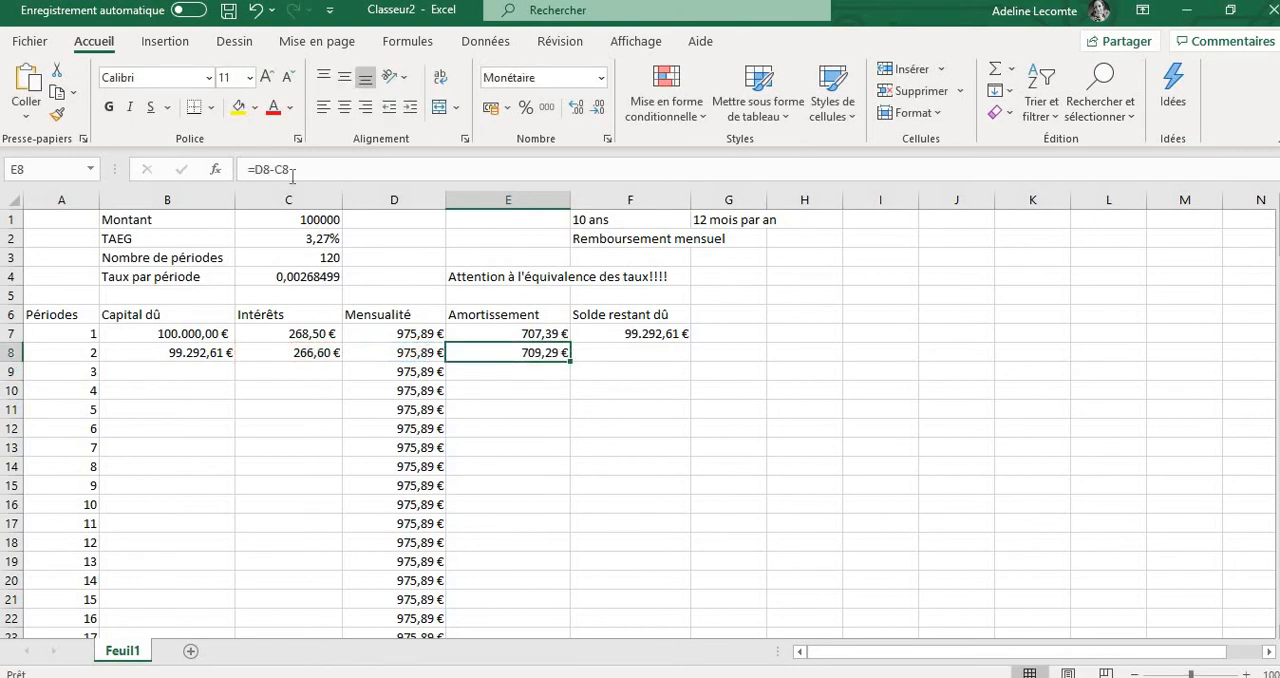
pyautogui.click(482, 334)
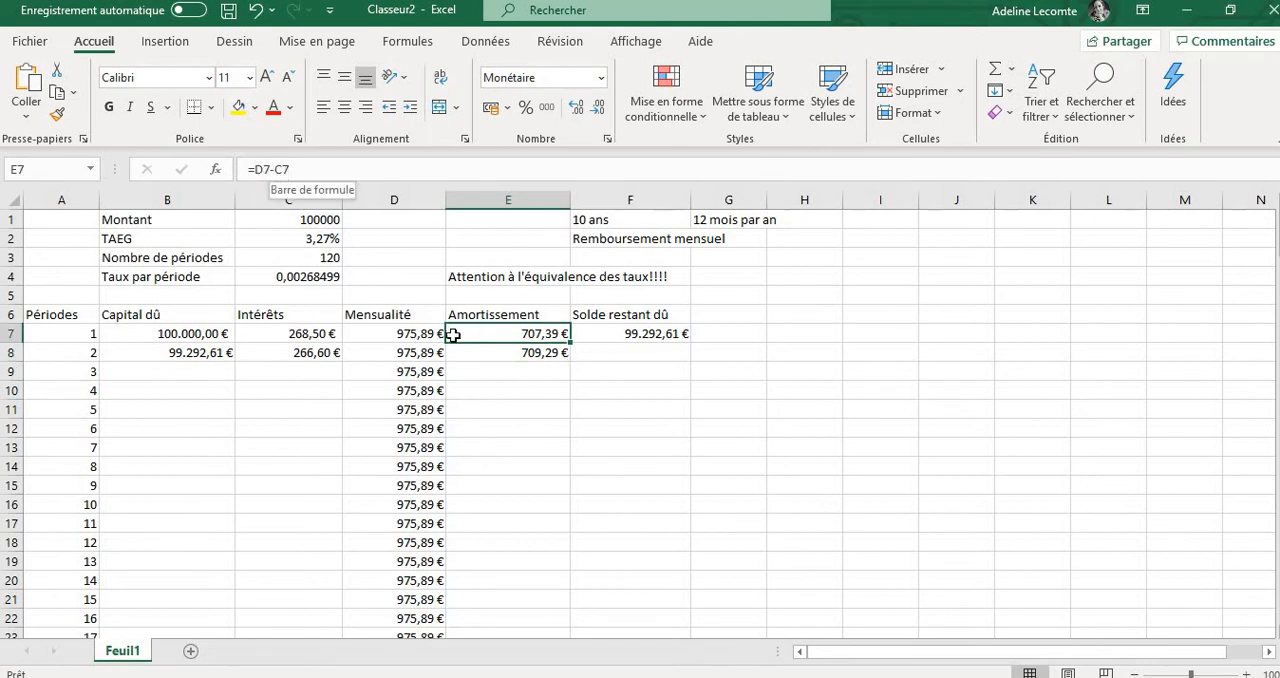
pyautogui.press('Down')
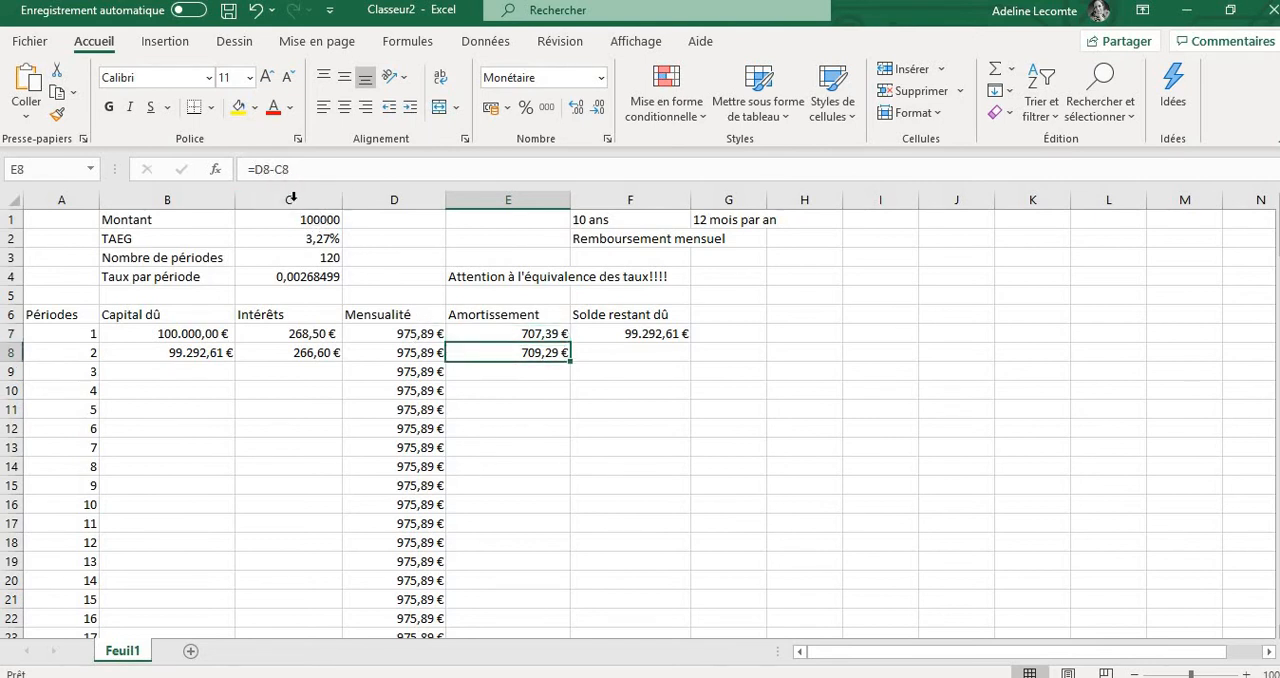
# Enter the formula =B8-E8 in cell F8 to compute the remaining balance of the second period
pyautogui.click(628, 355)
pyautogui.write('=')
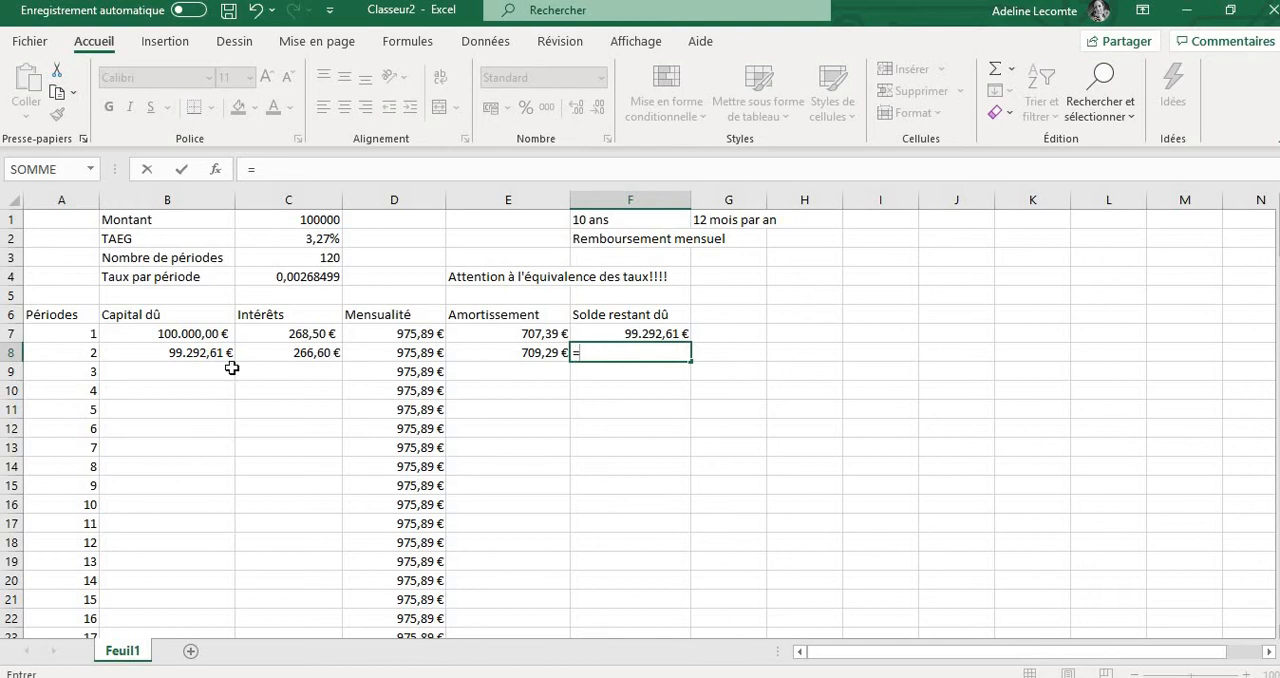
pyautogui.click(183, 354)
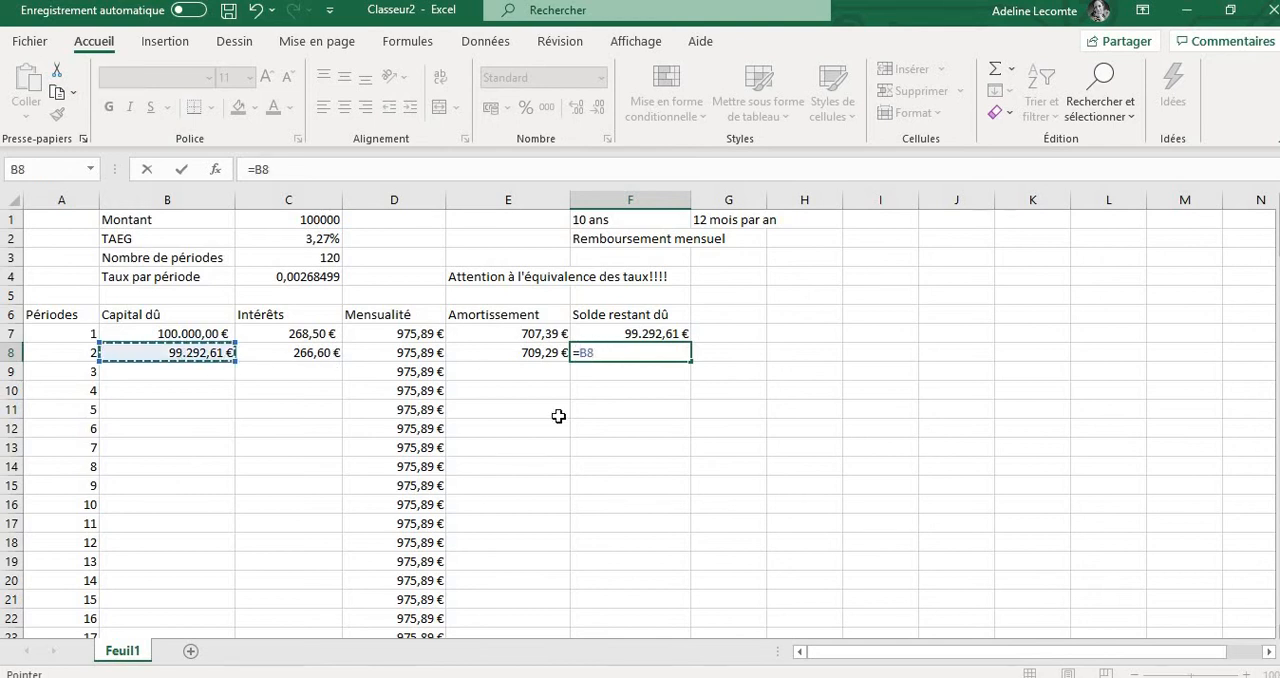
pyautogui.write('-')
pyautogui.click(526, 357)
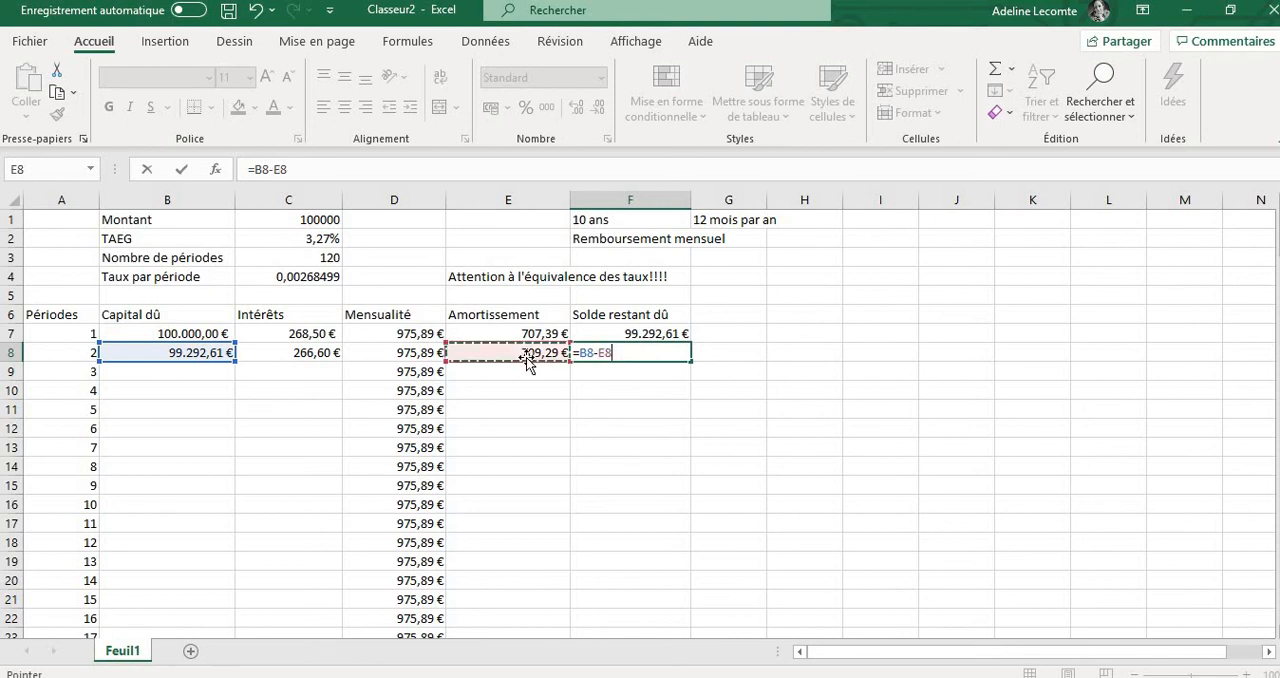
pyautogui.press('Return')
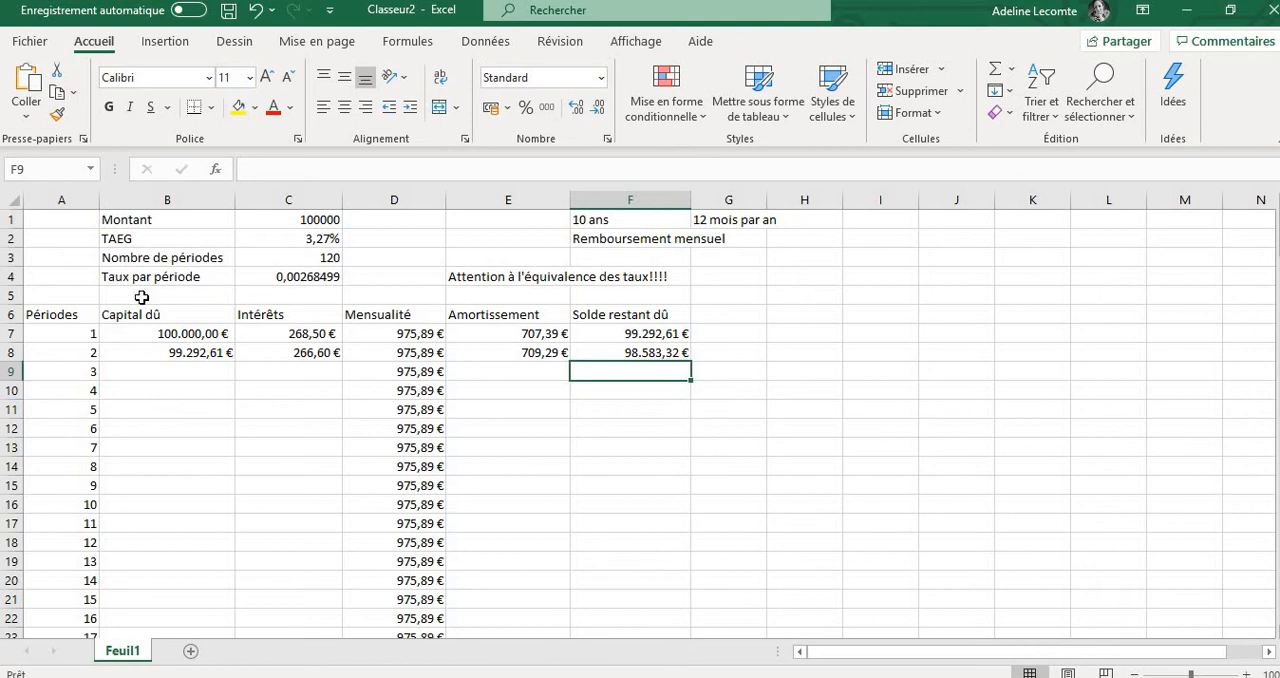
# Fill the second period's formulas in B8:F8 down to row 186, the row of period 180
pyautogui.click(204, 355)
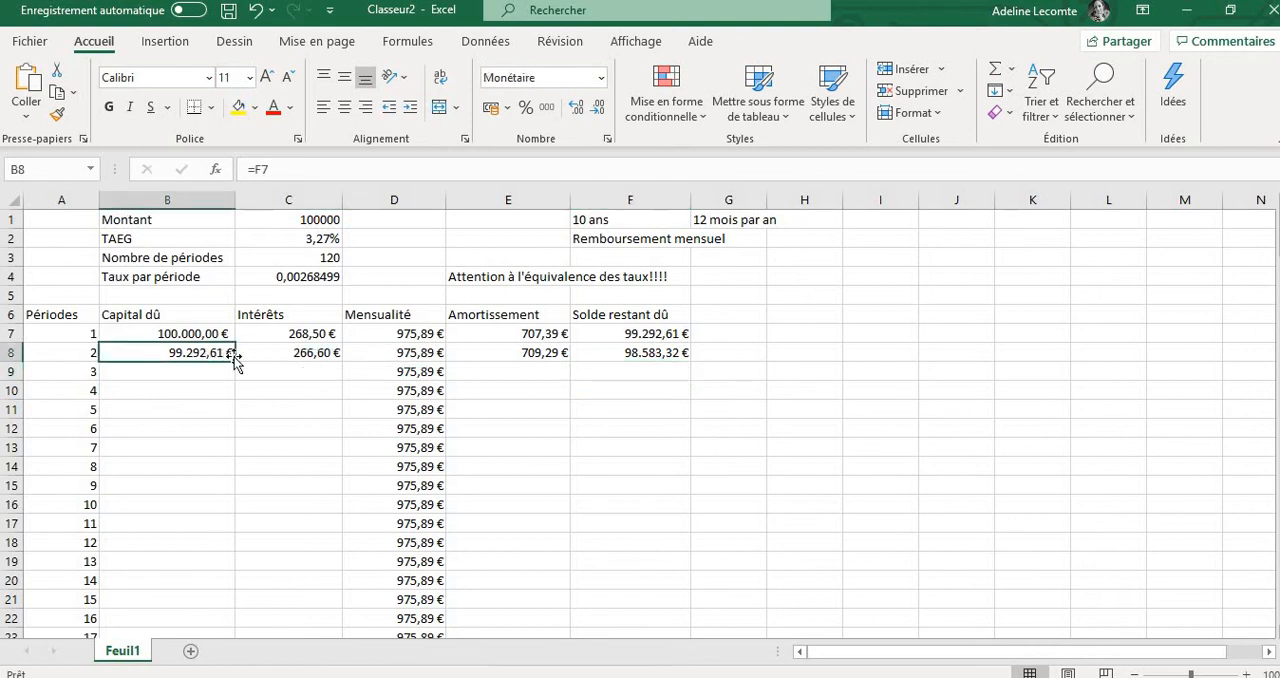
pyautogui.moveTo(210, 354); pyautogui.dragTo(640, 356)
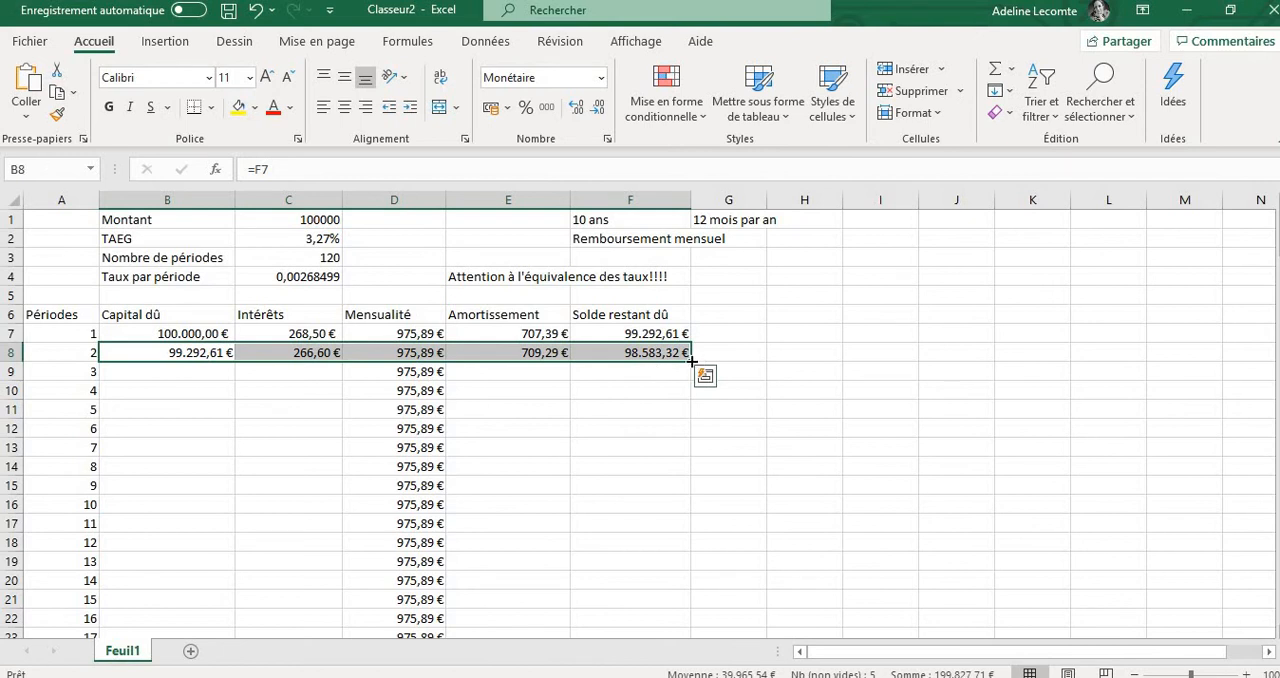
pyautogui.moveTo(691, 361); pyautogui.dragTo(663, 612)
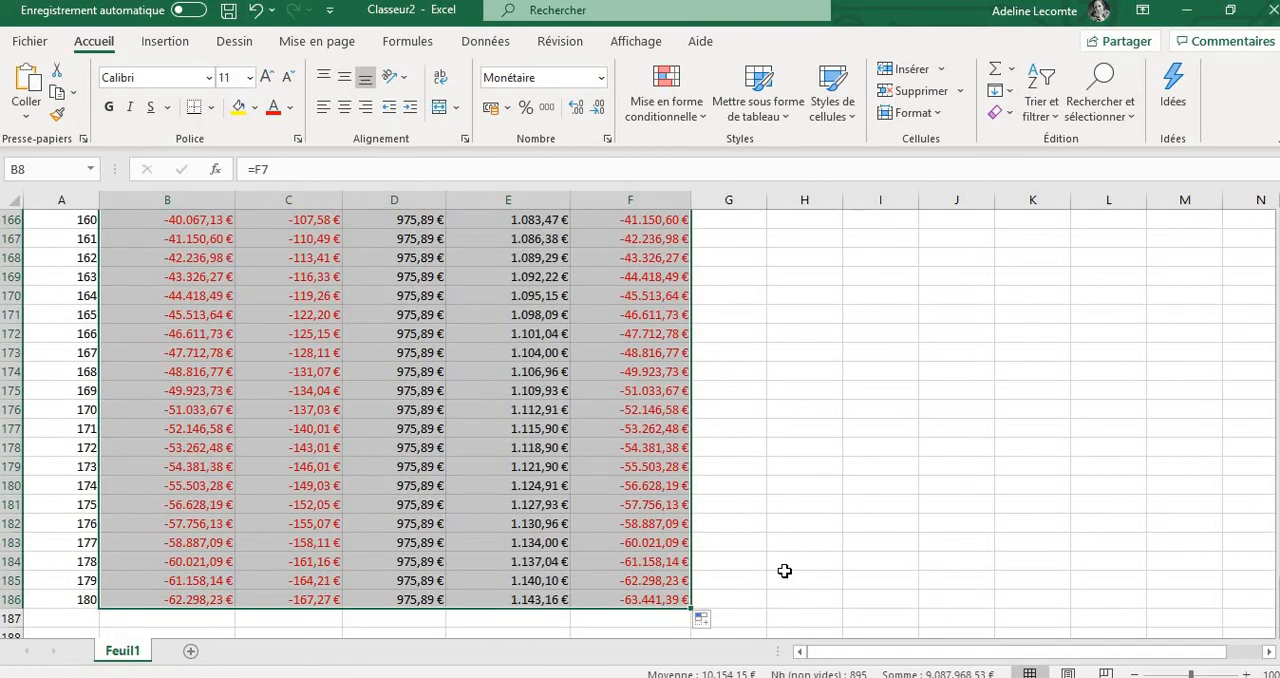
pyautogui.scroll(20, 780, 407)
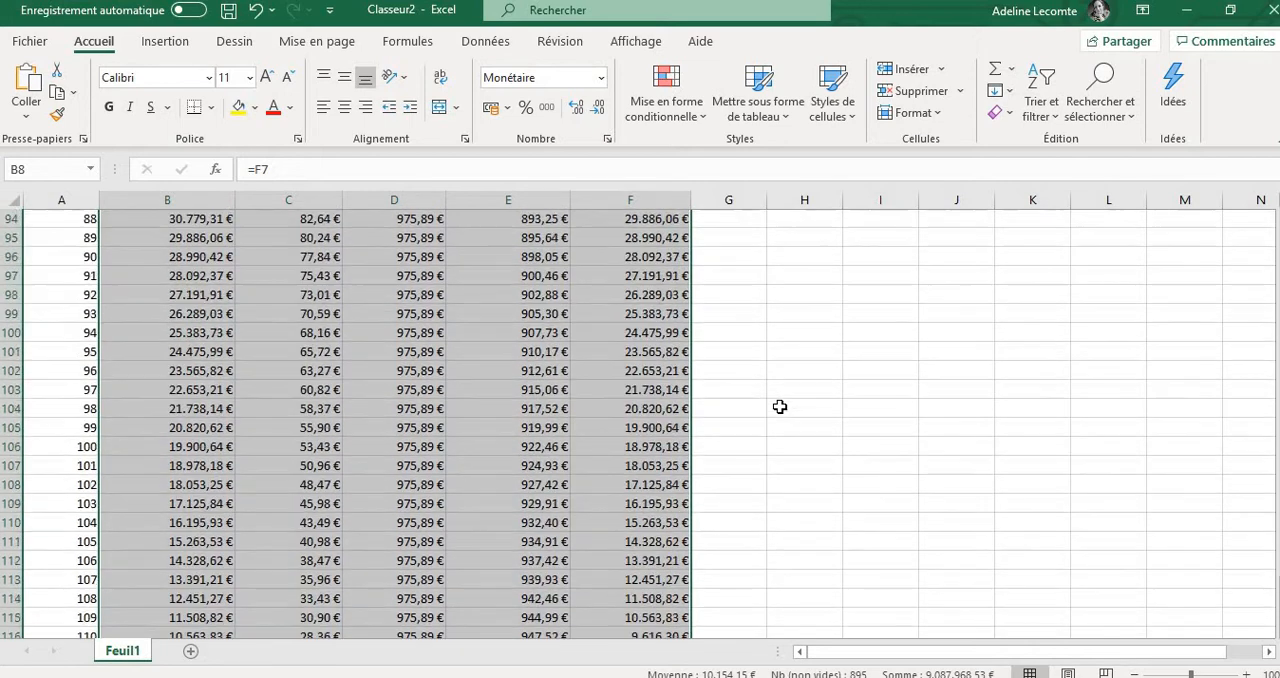
pyautogui.scroll(20, 780, 407)
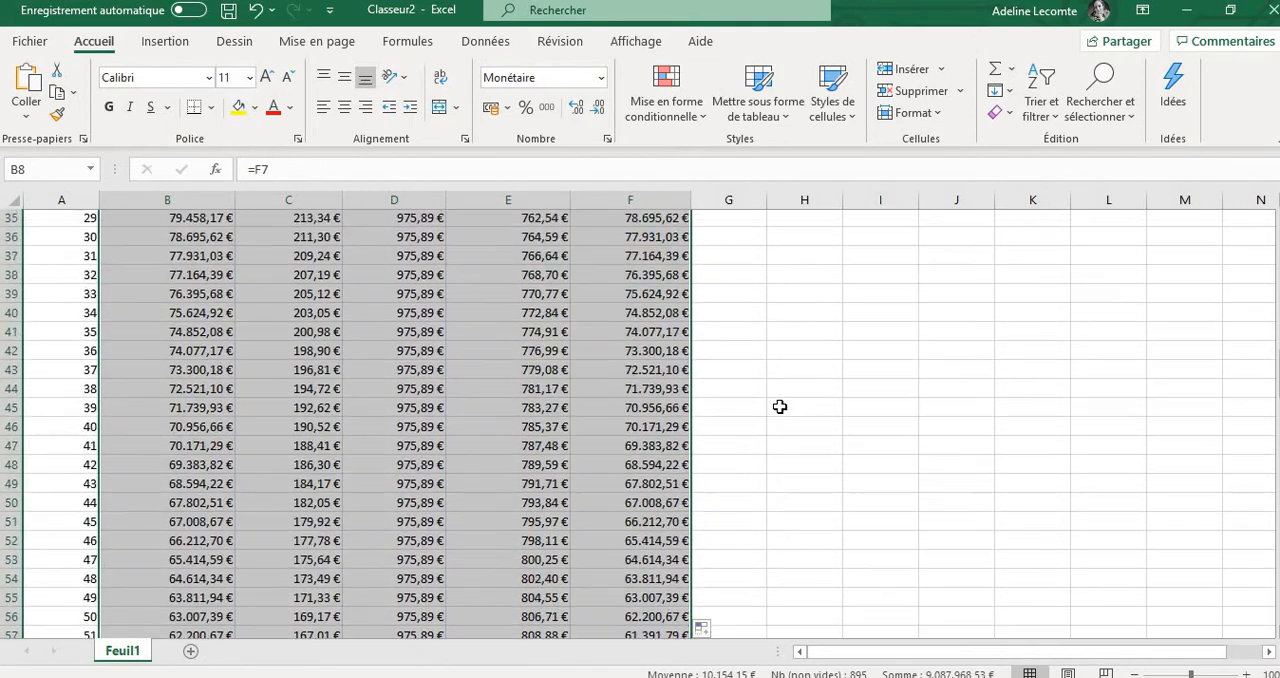
pyautogui.scroll(4, 780, 407)
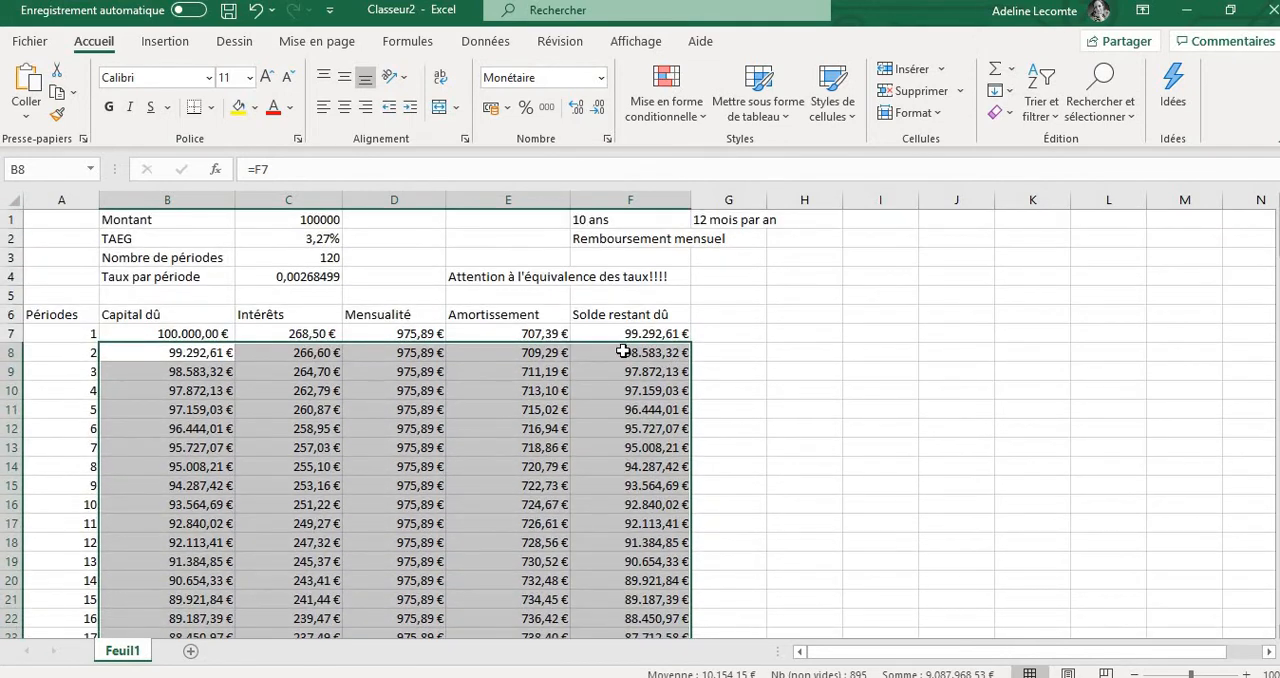
# Clear the surplus rows after period 120, from row 127 down, and check the final remaining balance in cell F126
pyautogui.click(320, 258)
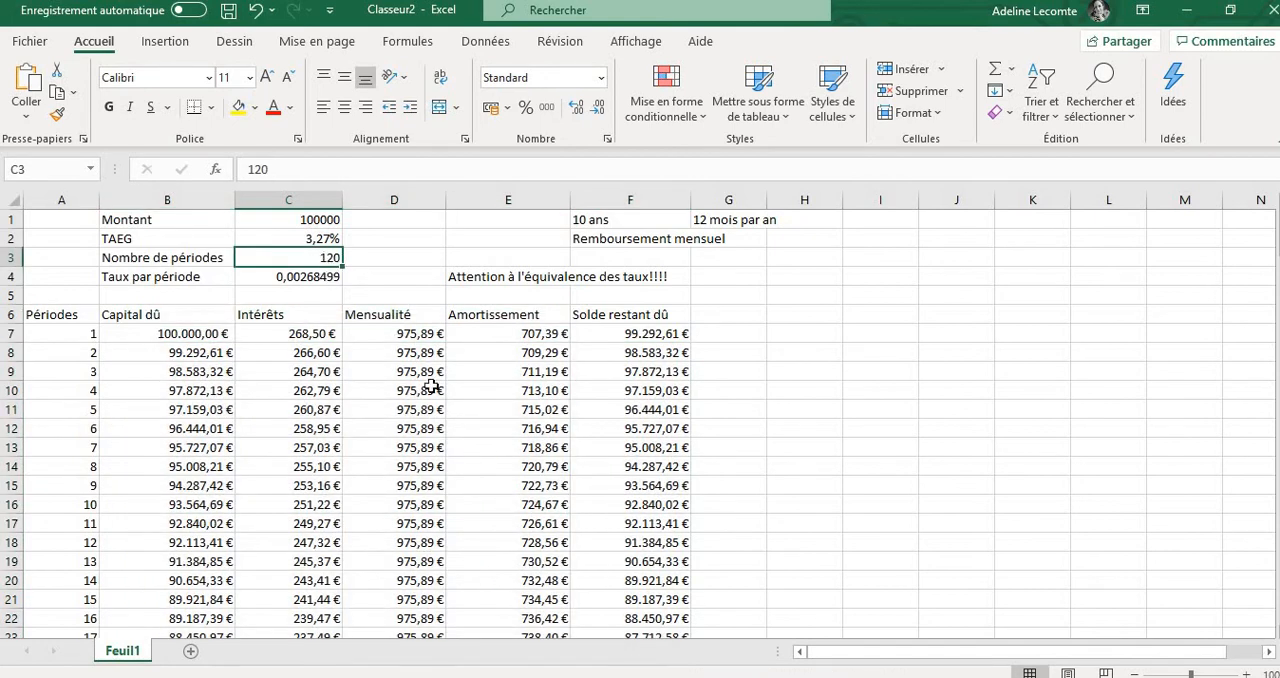
pyautogui.scroll(-20, 431, 386)
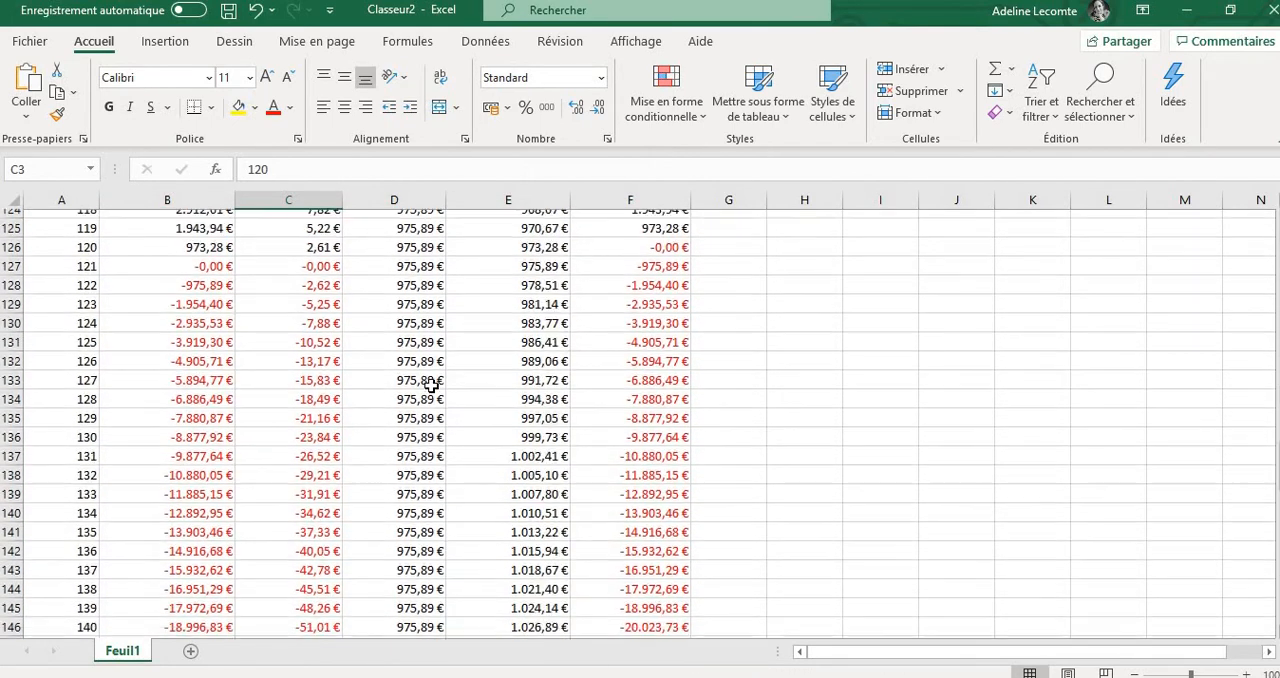
pyautogui.scroll(3, 431, 386)
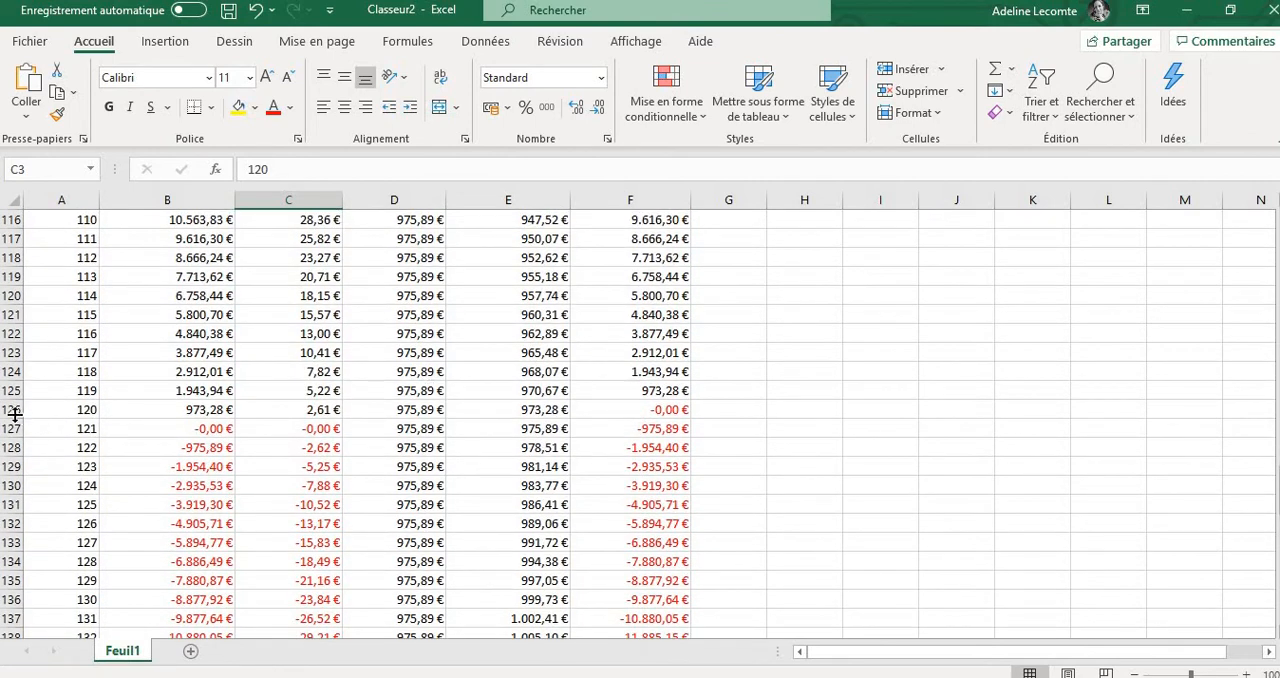
pyautogui.moveTo(12, 428); pyautogui.dragTo(14, 545)
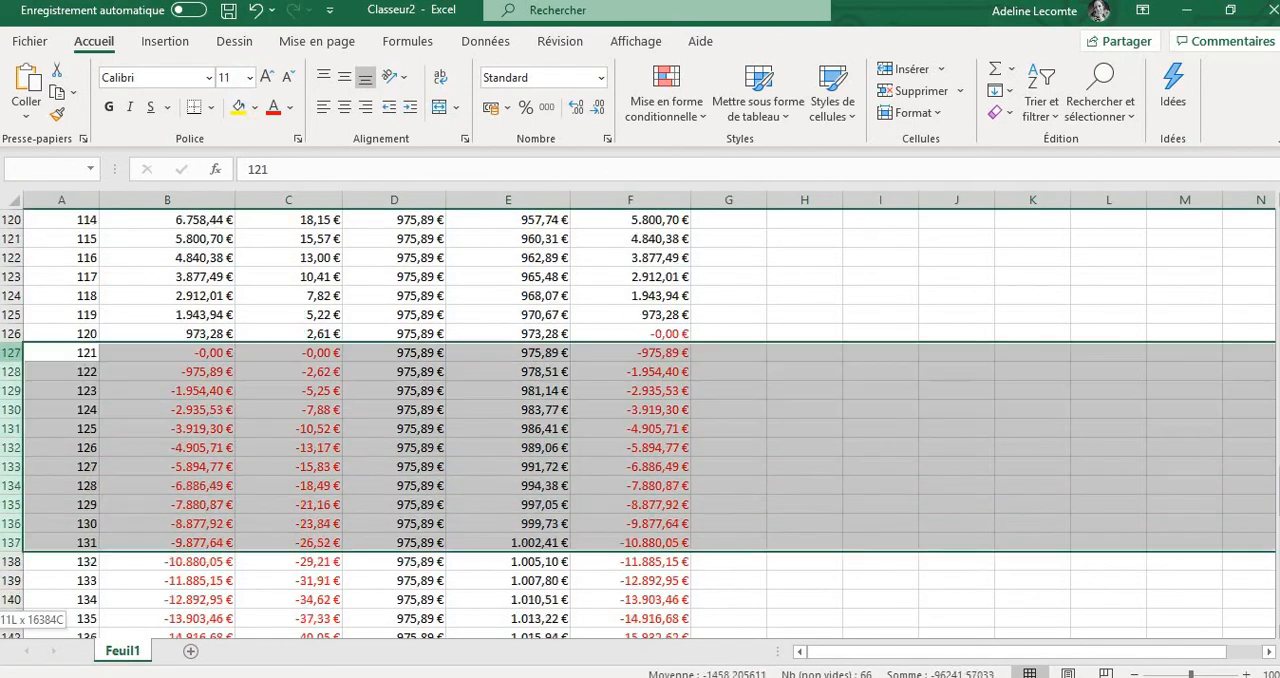
pyautogui.moveTo(14, 620); pyautogui.dragTo(473, 592)
pyautogui.press('Delete')
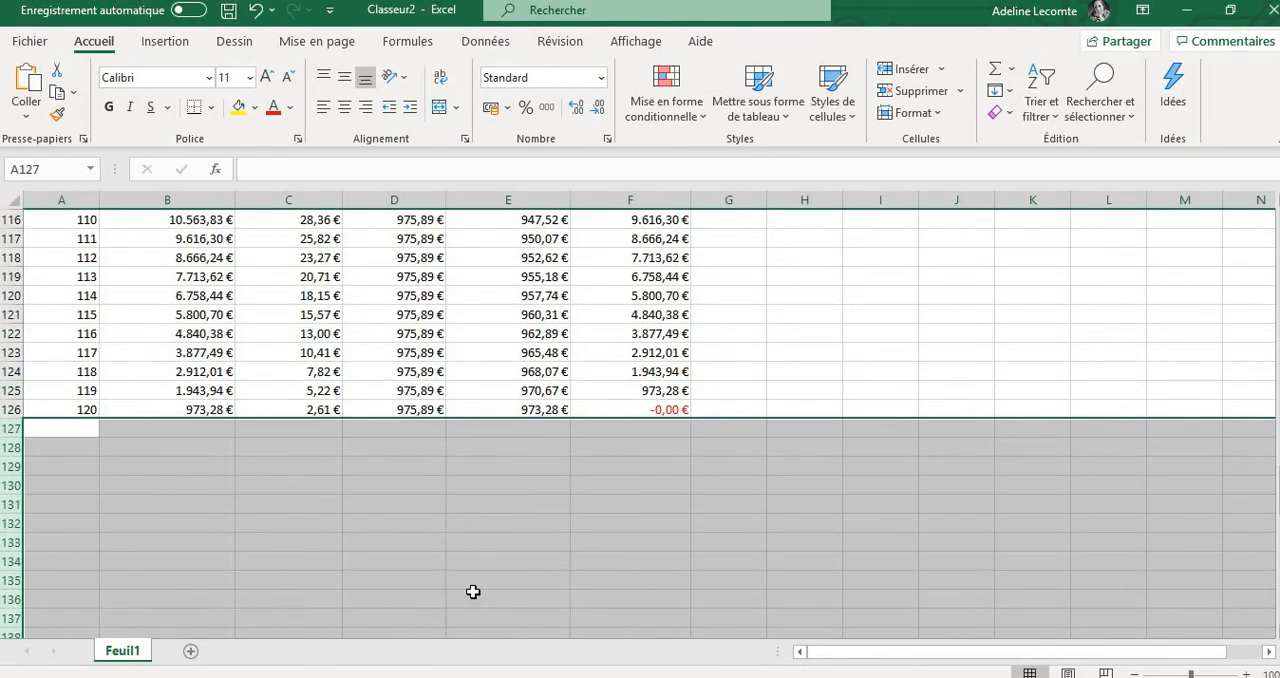
pyautogui.click(849, 540)
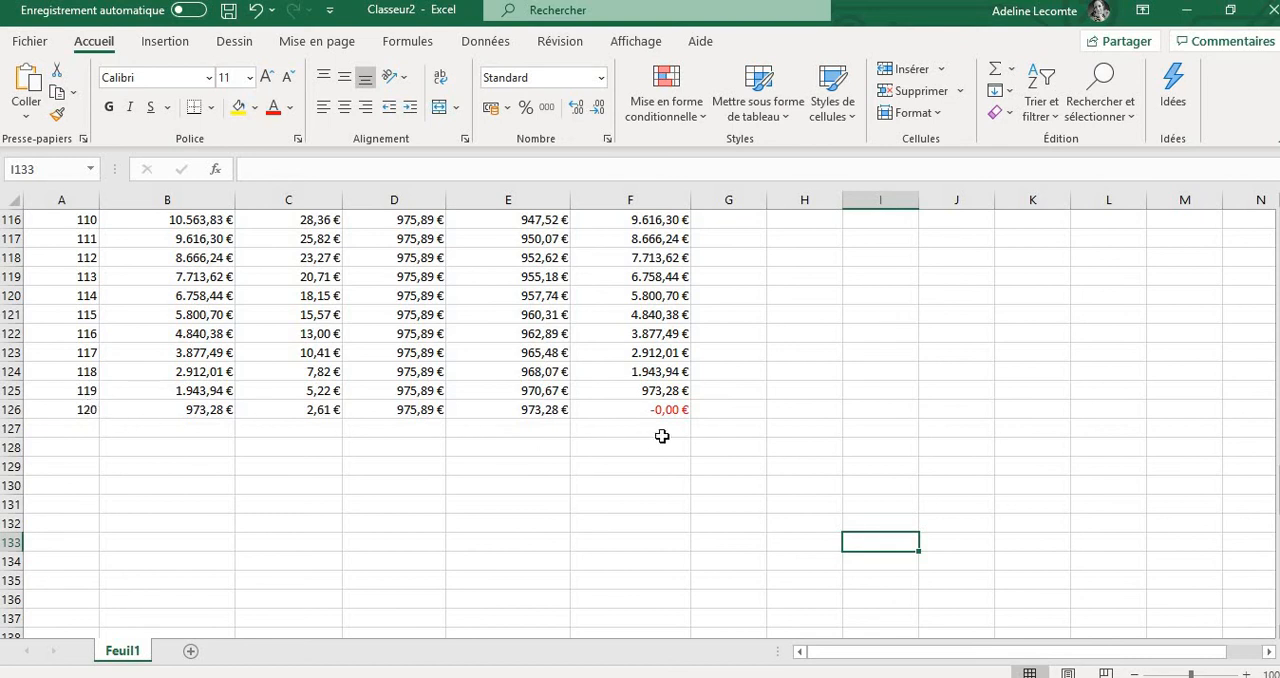
pyautogui.click(643, 407)
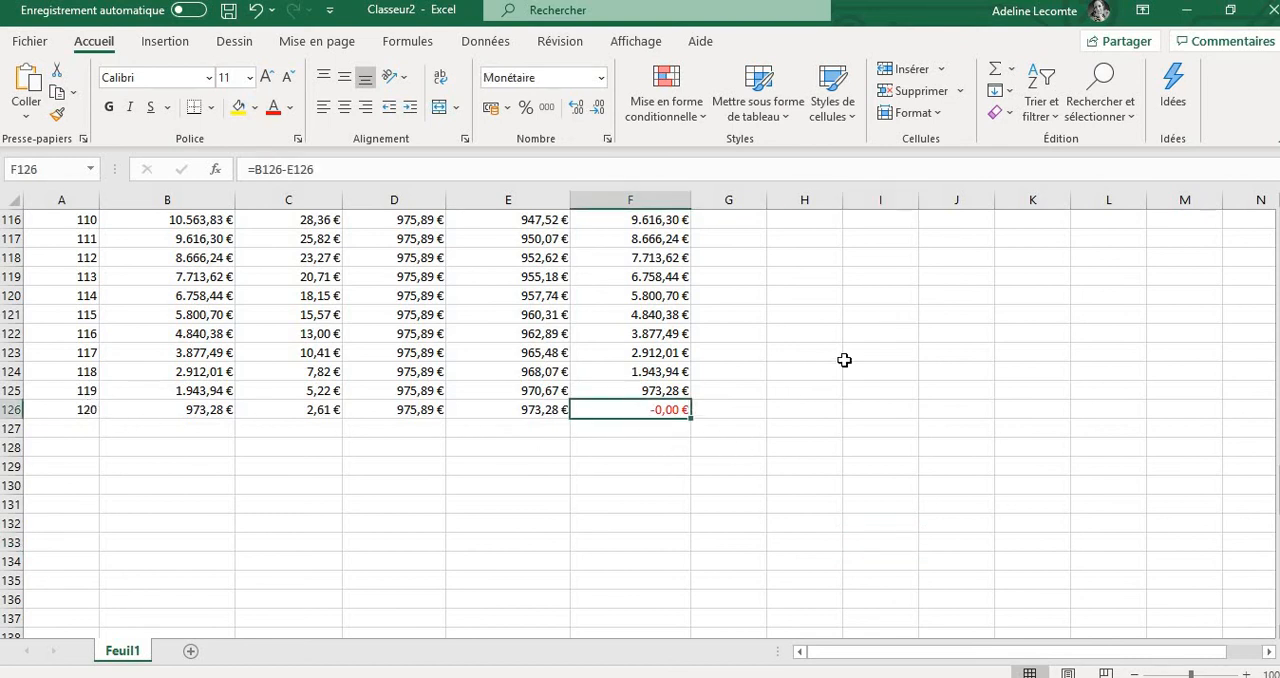
pyautogui.scroll(2, 844, 360)
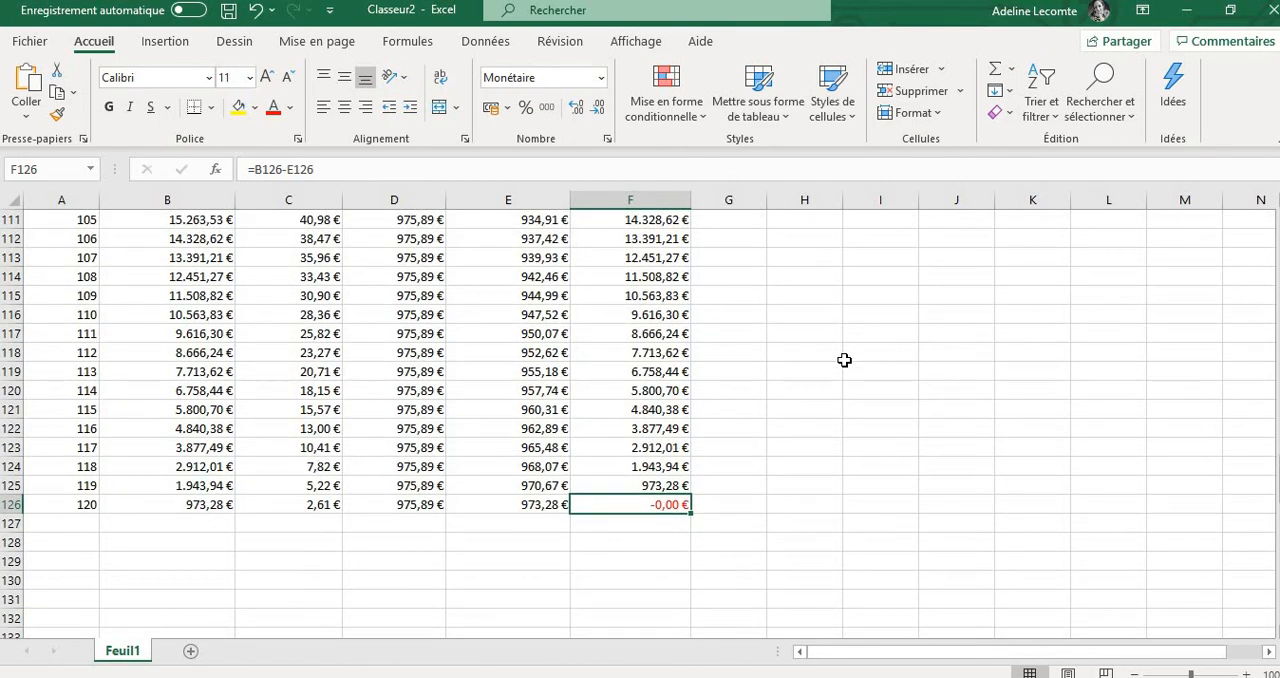
# Center the contents of the amortization table A6:F126 horizontally, including the headings, and check the alignment of cell C7
pyautogui.scroll(7, 844, 360)
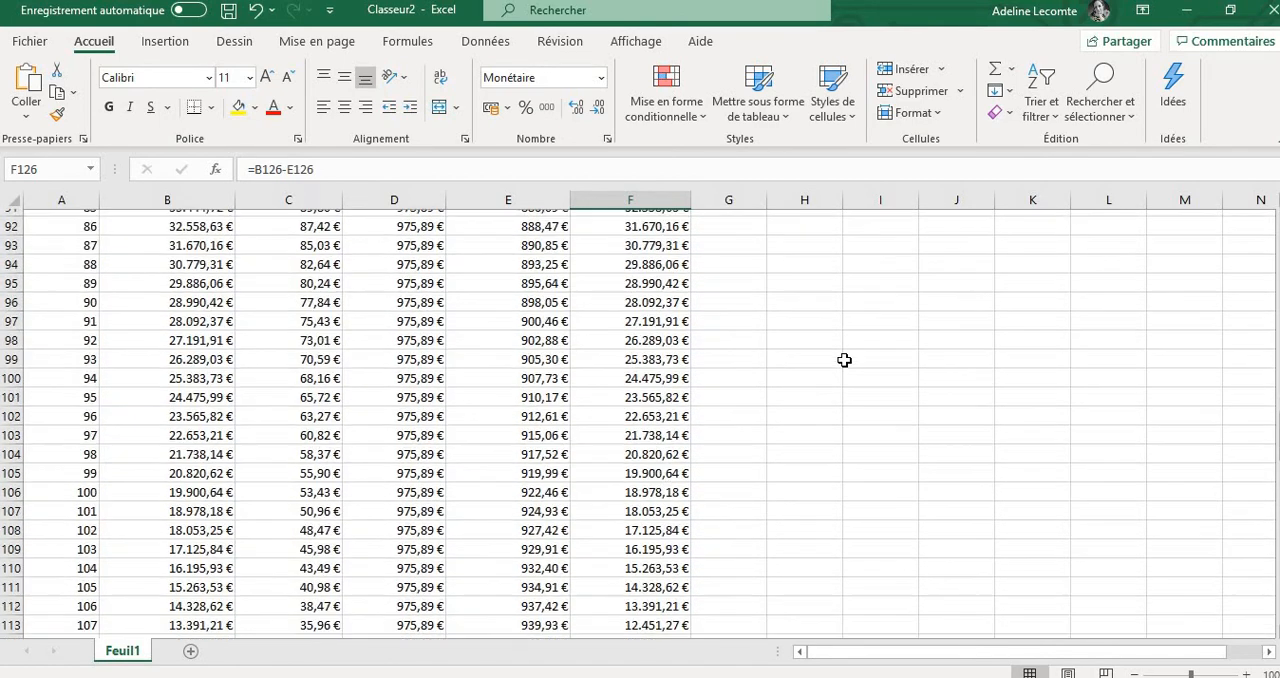
pyautogui.scroll(11, 844, 360)
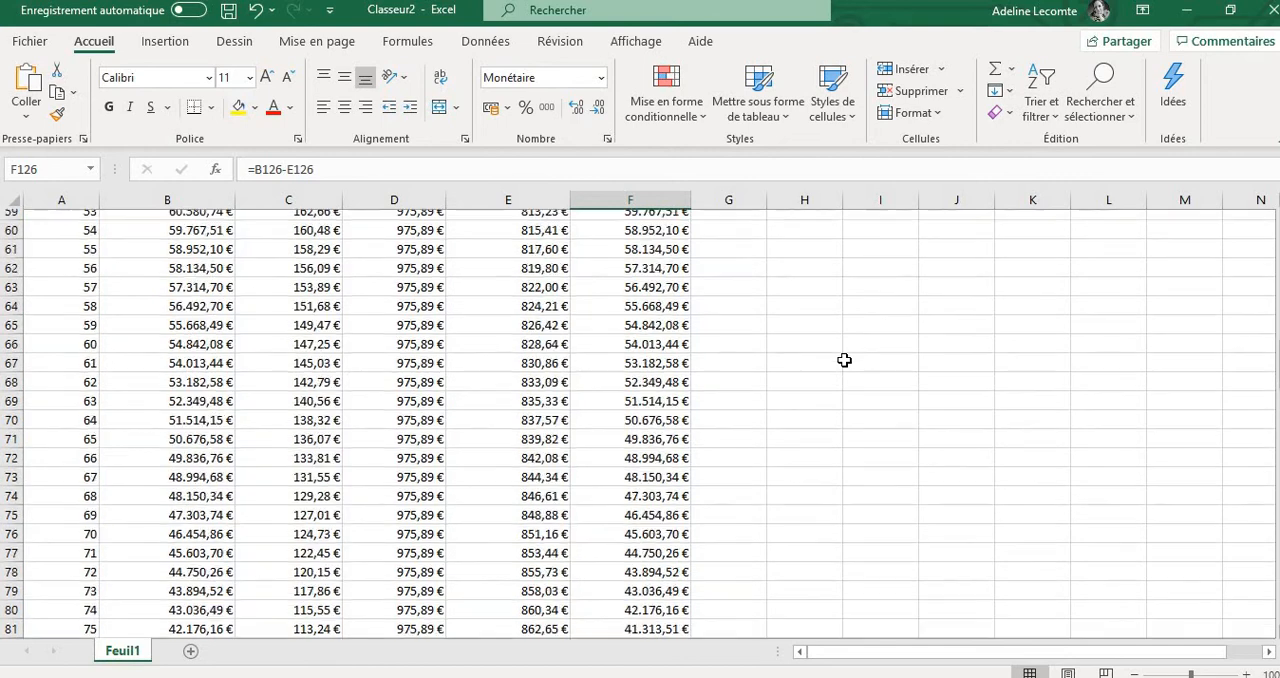
pyautogui.scroll(13, 844, 360)
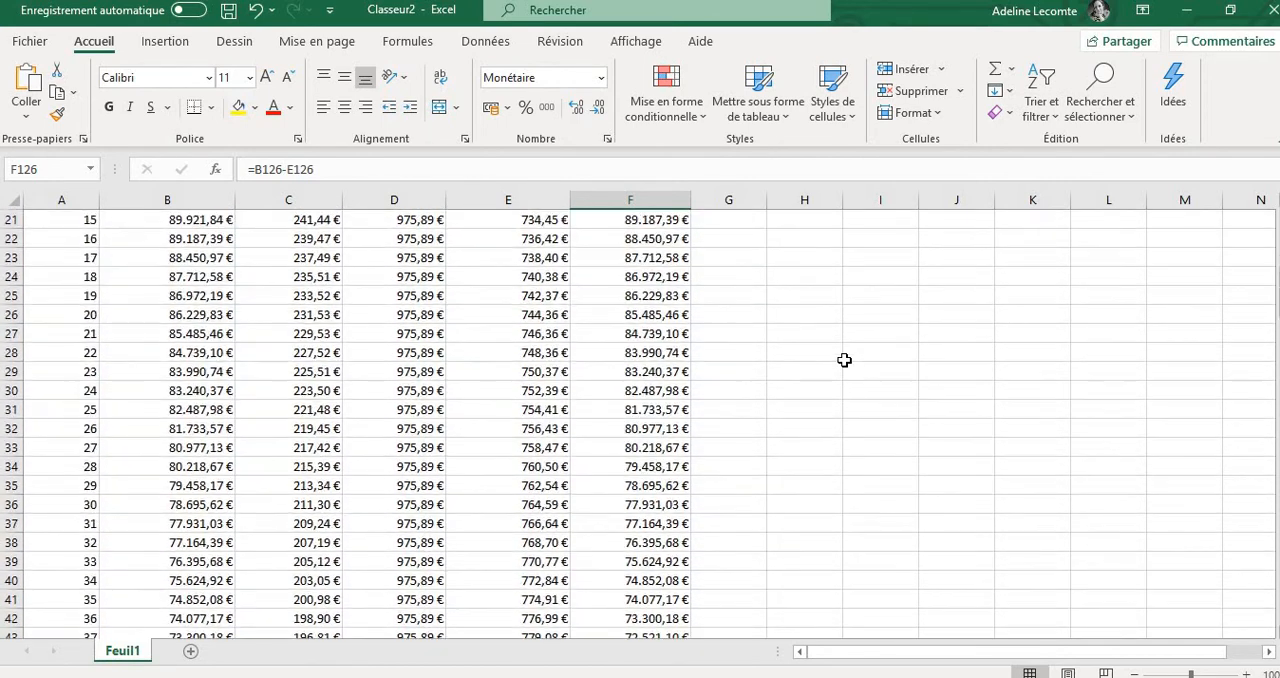
pyautogui.scroll(7, 844, 360)
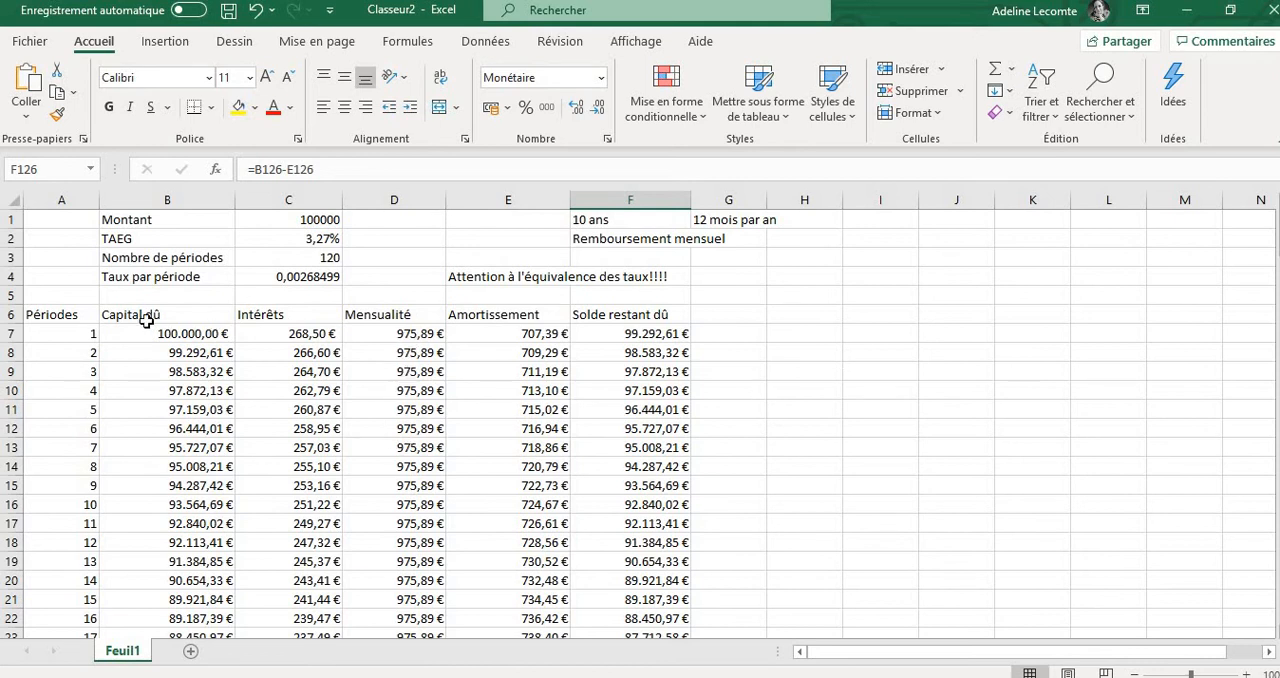
pyautogui.moveTo(76, 314); pyautogui.dragTo(654, 600)
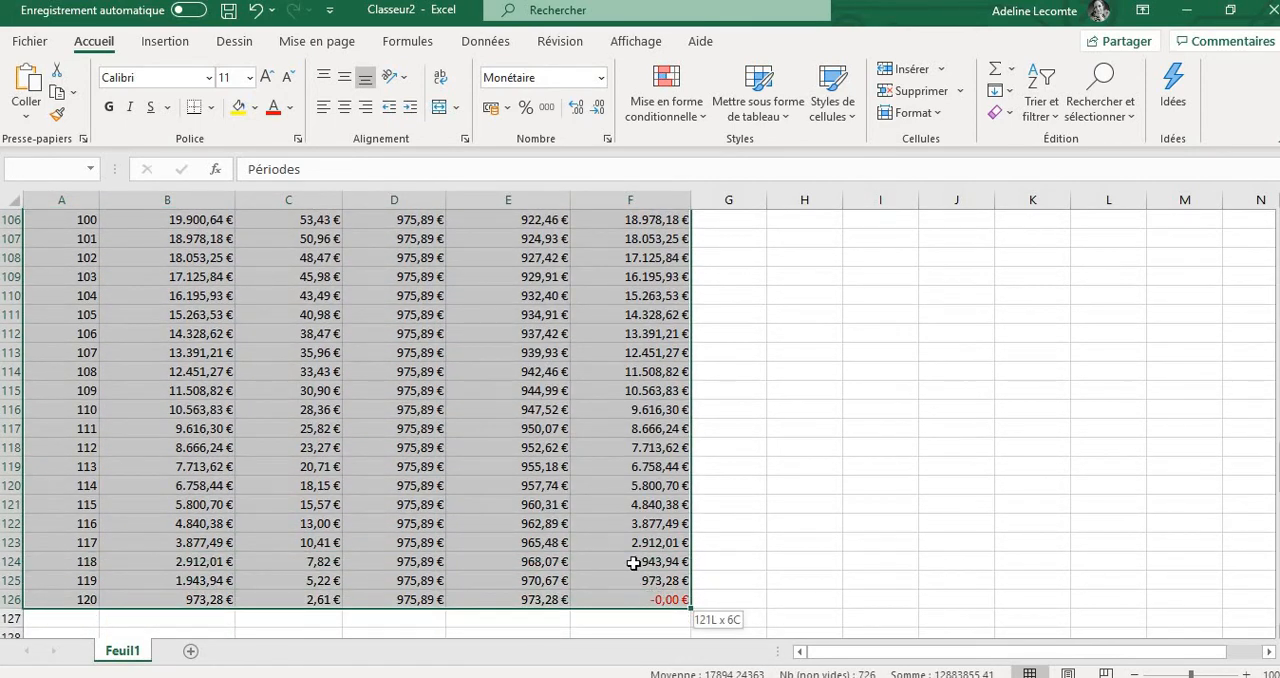
pyautogui.click(344, 107)
pyautogui.scroll(20, 745, 390)
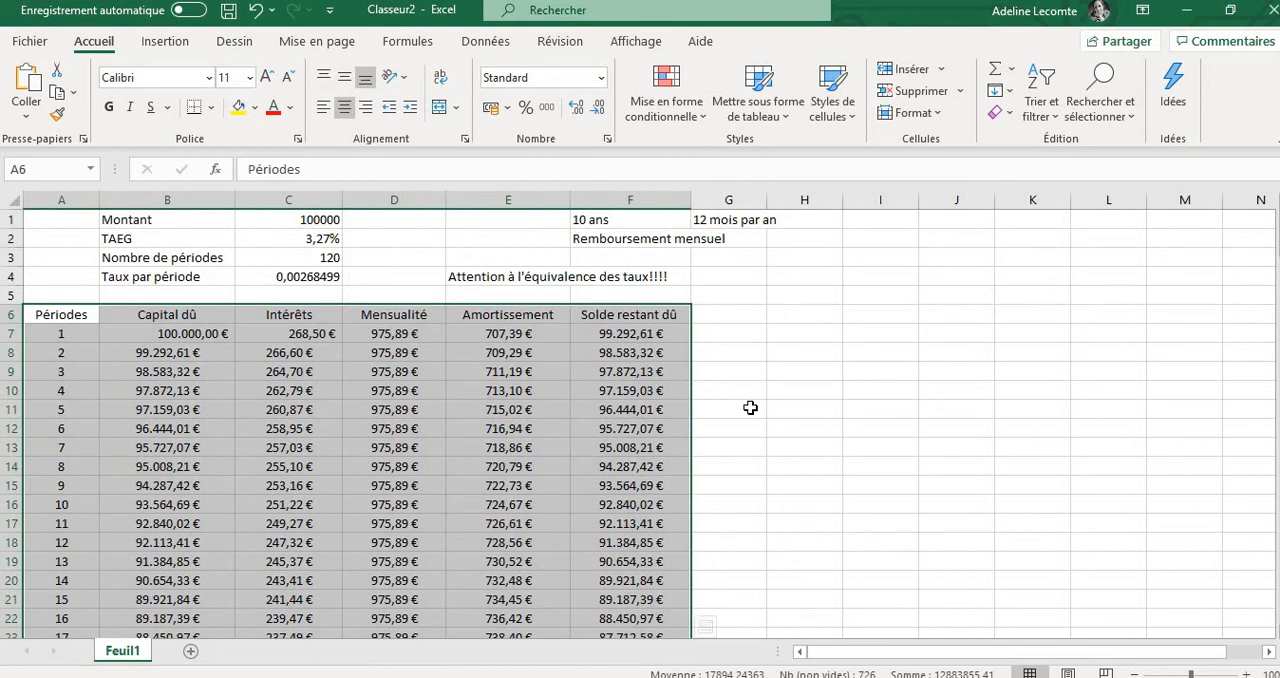
pyautogui.click(750, 408)
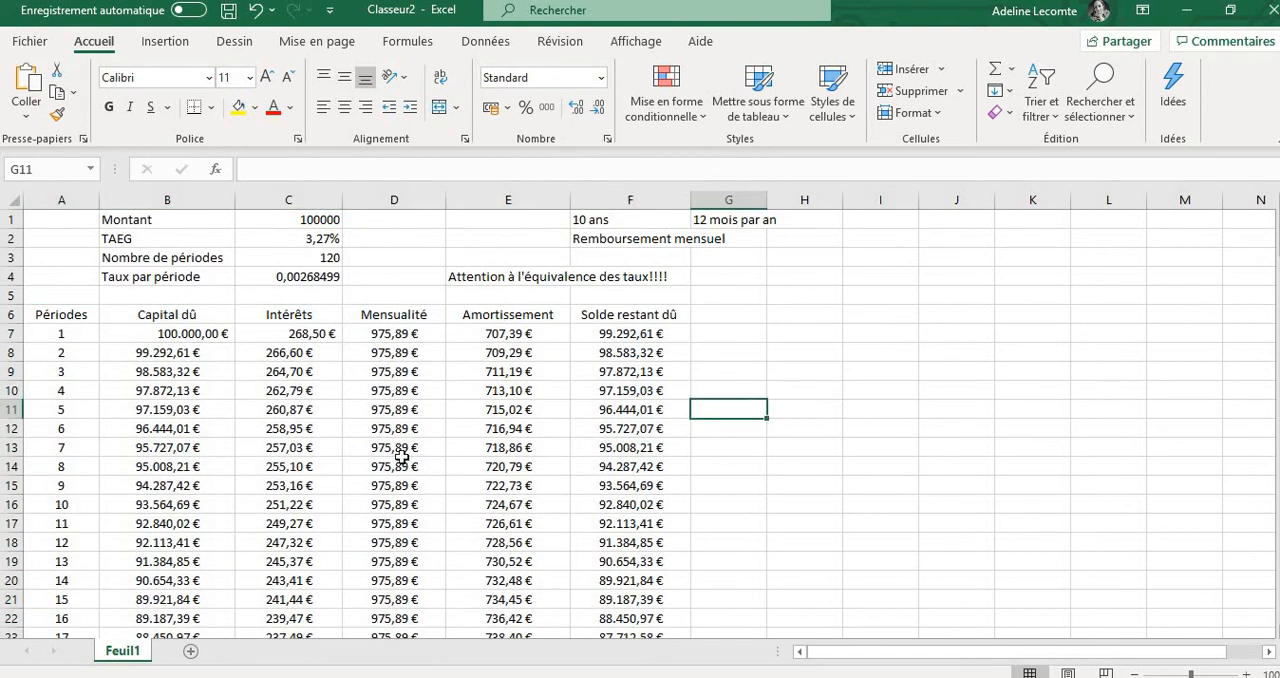
pyautogui.click(306, 340)
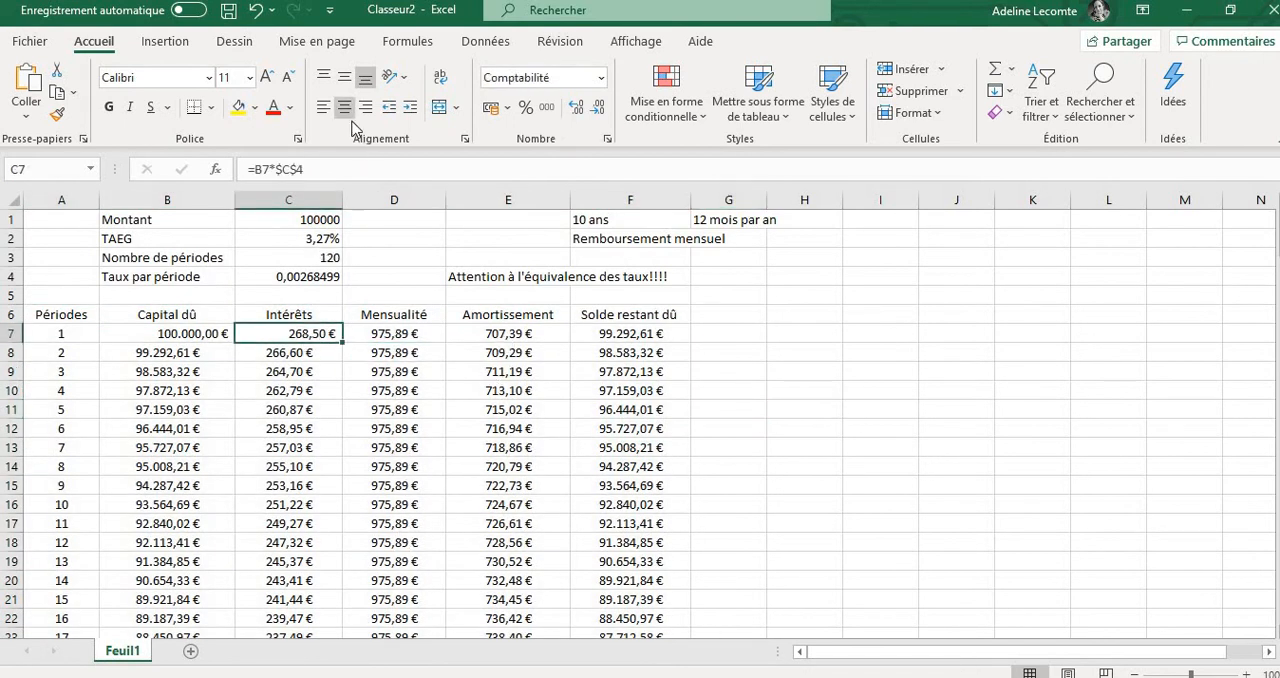
pyautogui.click(802, 445)
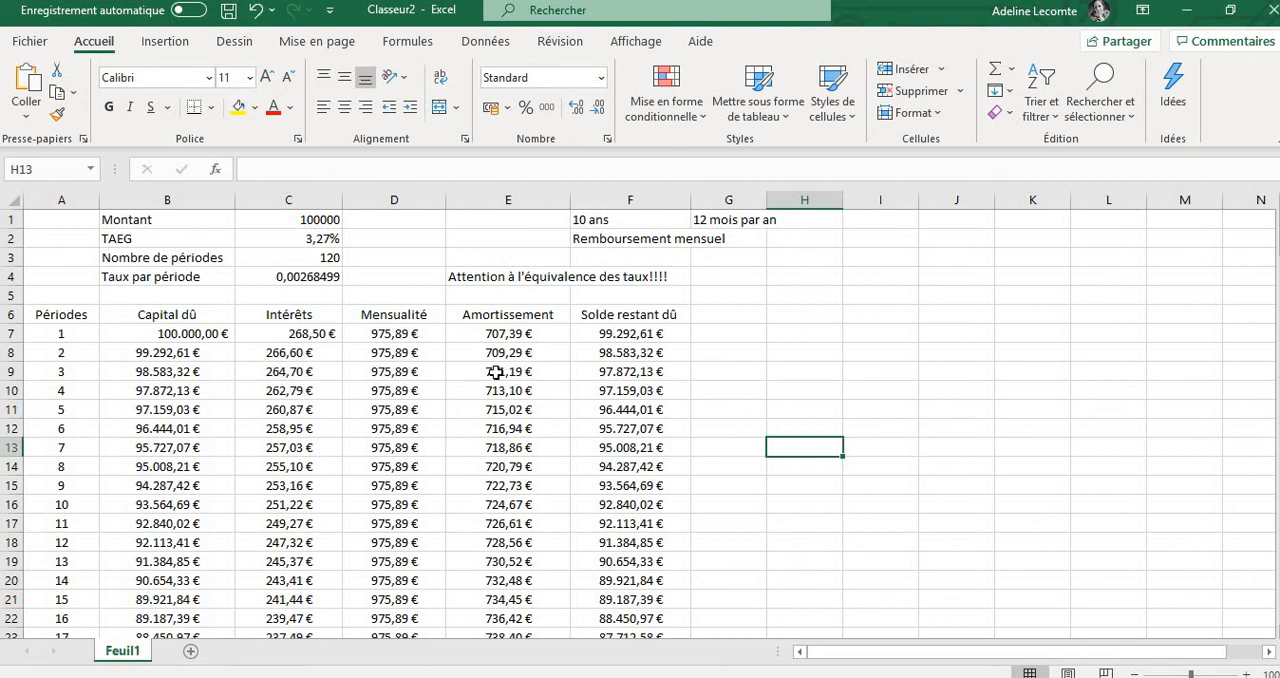
# Review the last period's interest and remaining balance in C126 and F126, the number of periods in C3, and the formulas in E7 and C8
pyautogui.scroll(-20, 665, 409)
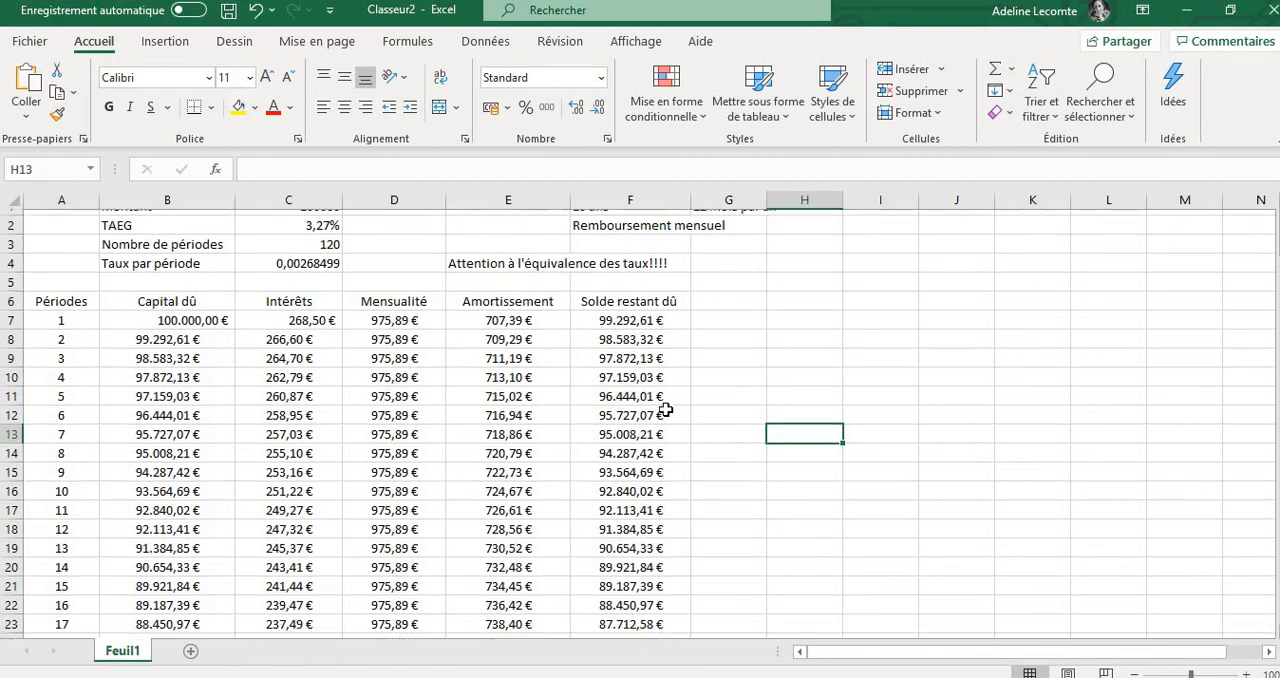
pyautogui.scroll(-13, 665, 409)
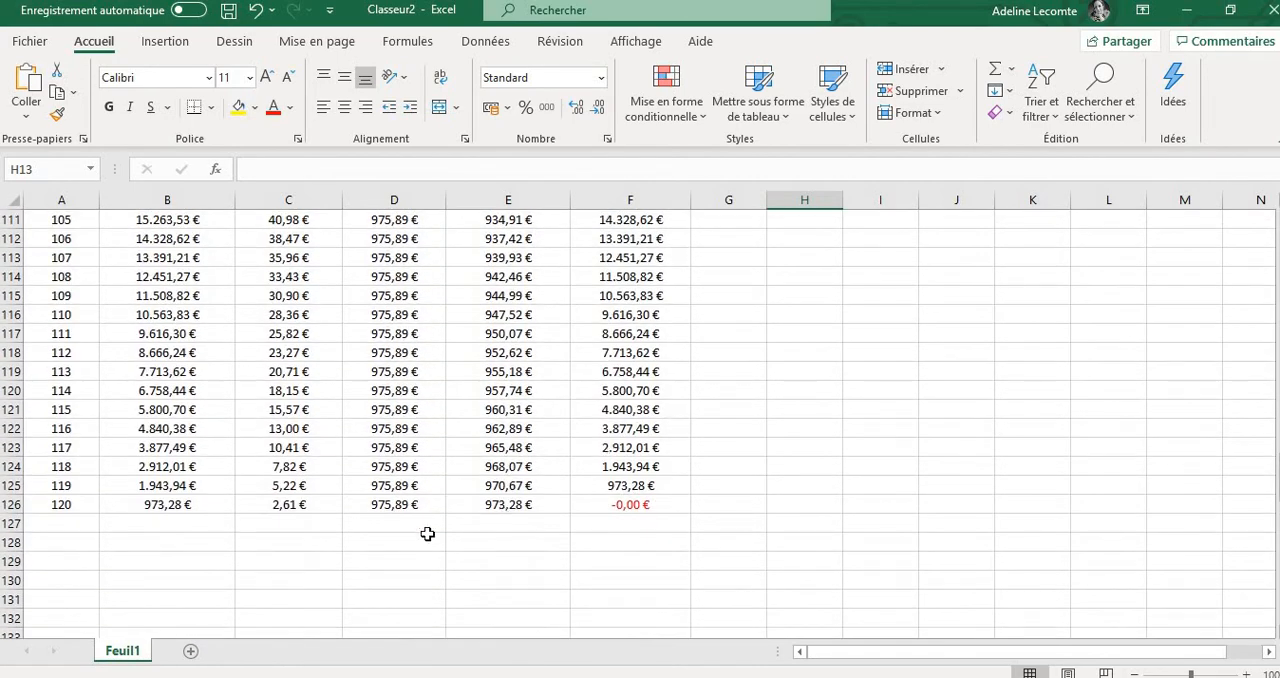
pyautogui.click(297, 506)
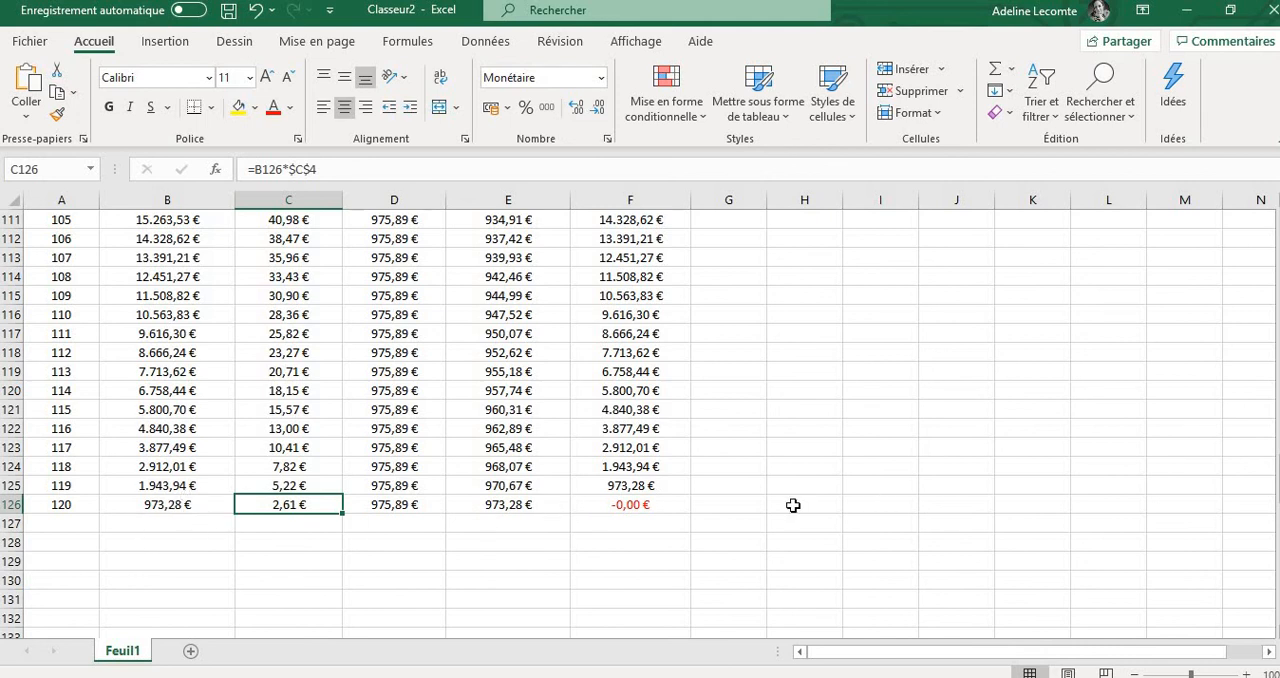
pyautogui.click(617, 510)
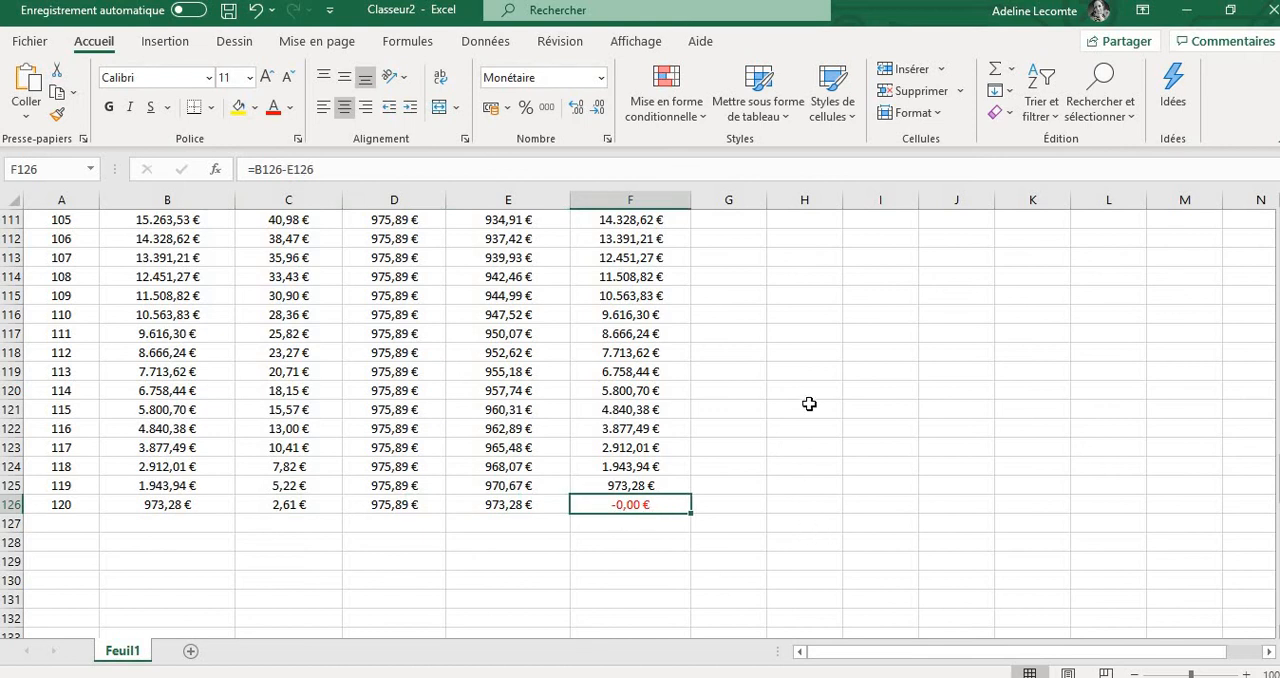
pyautogui.scroll(20, 809, 401)
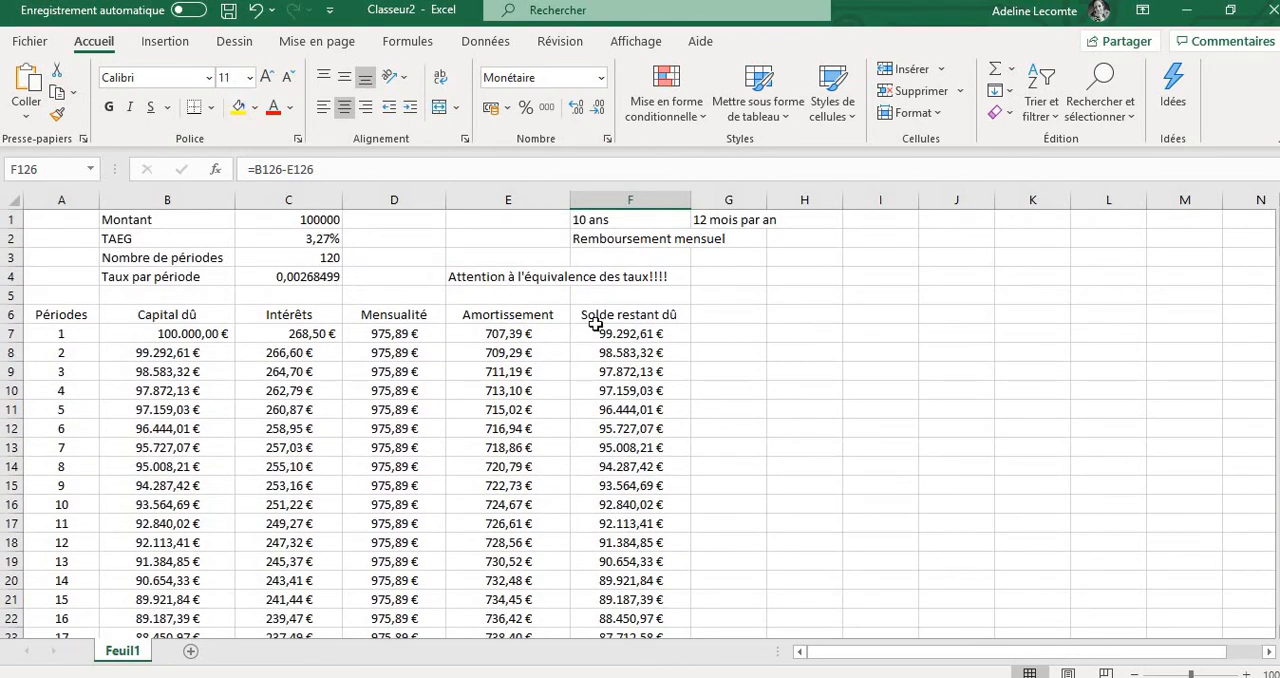
pyautogui.click(277, 258)
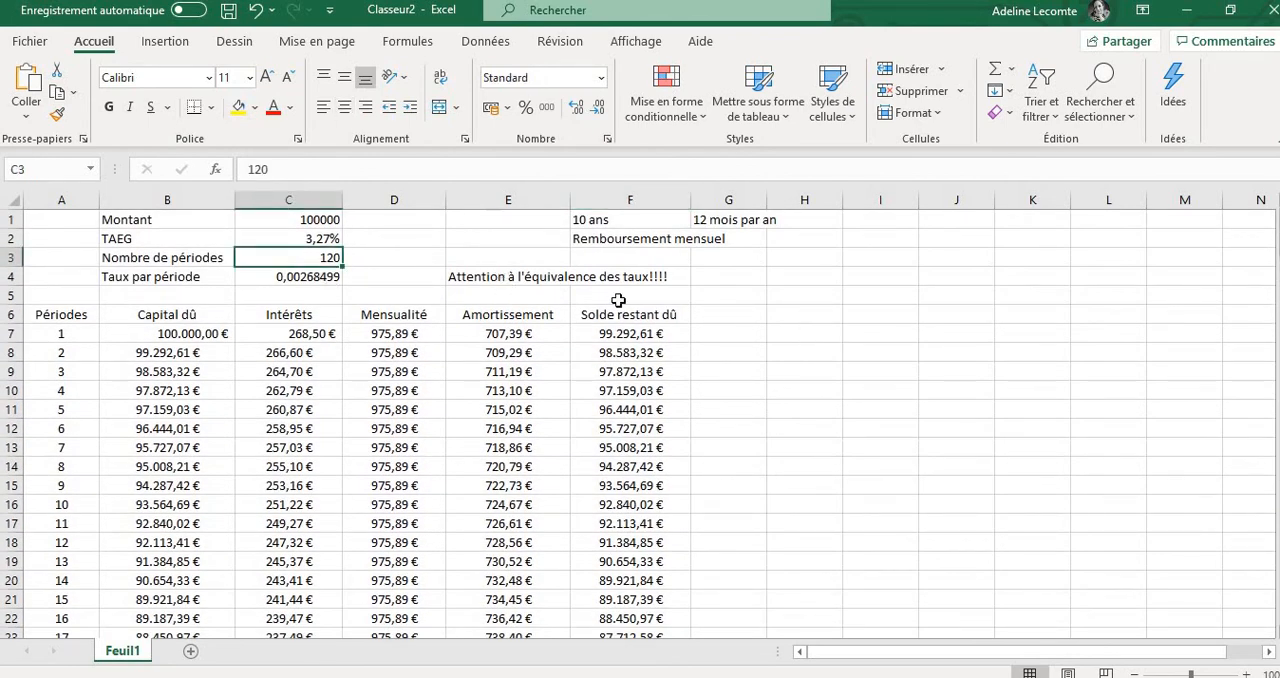
pyautogui.click(515, 340)
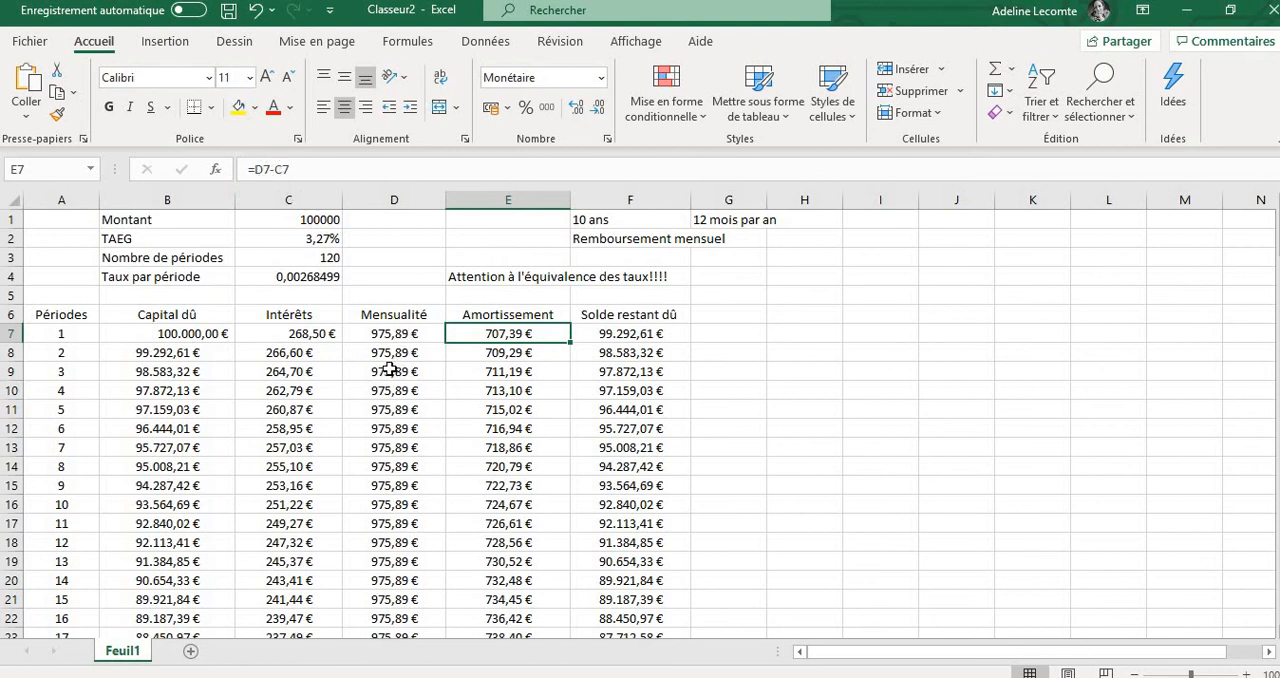
pyautogui.click(295, 351)
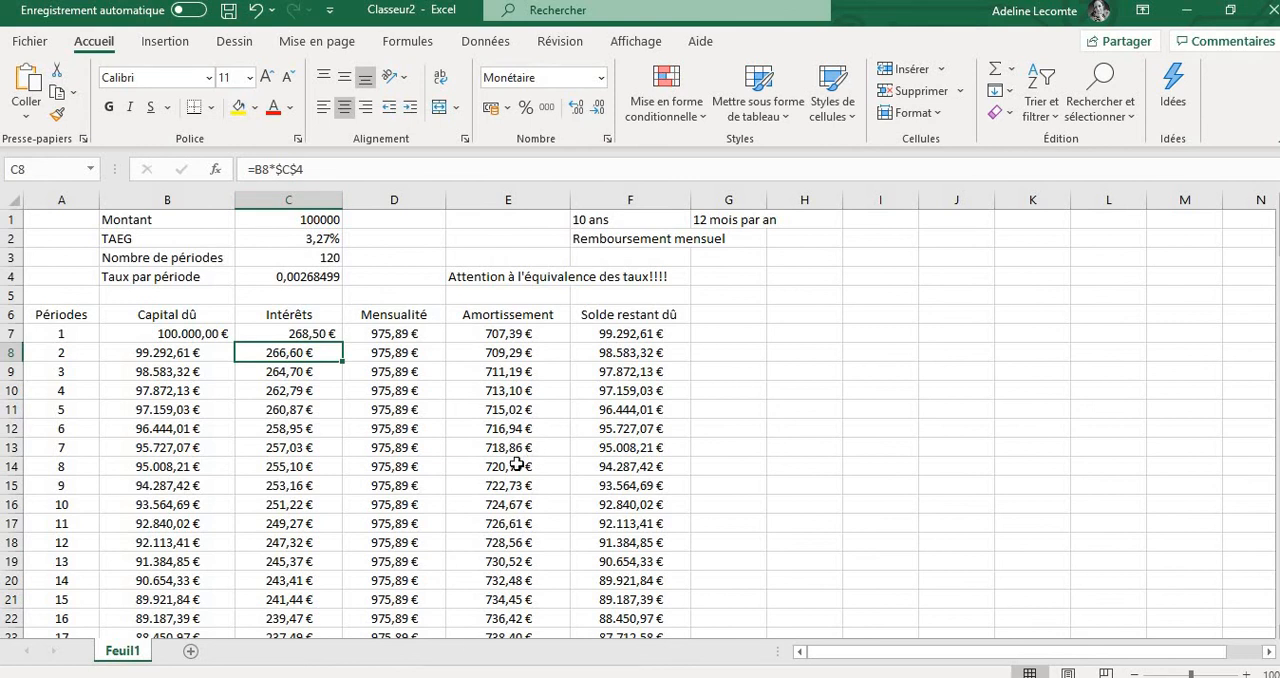
# Set the loan amount in cell C1 to 300000 and the TAEG in cell C2 to 2,53%
pyautogui.click(305, 224)
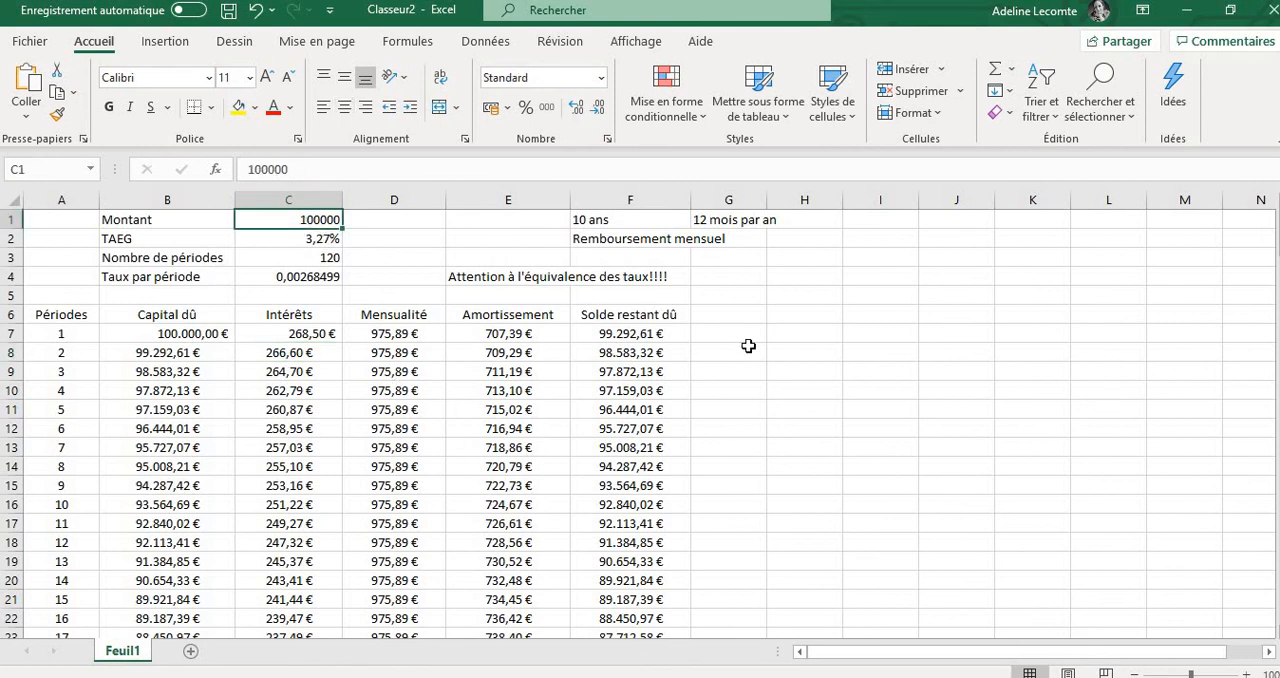
pyautogui.write('30')
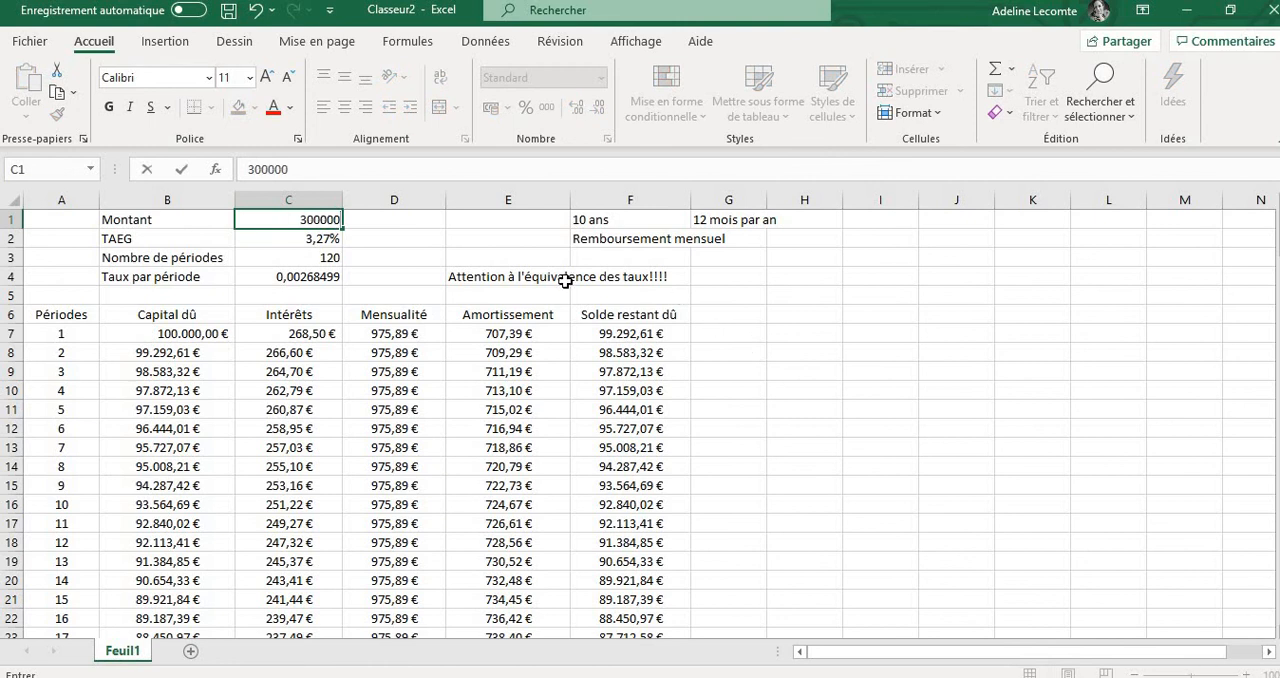
pyautogui.click(303, 238)
pyautogui.write('2,53')
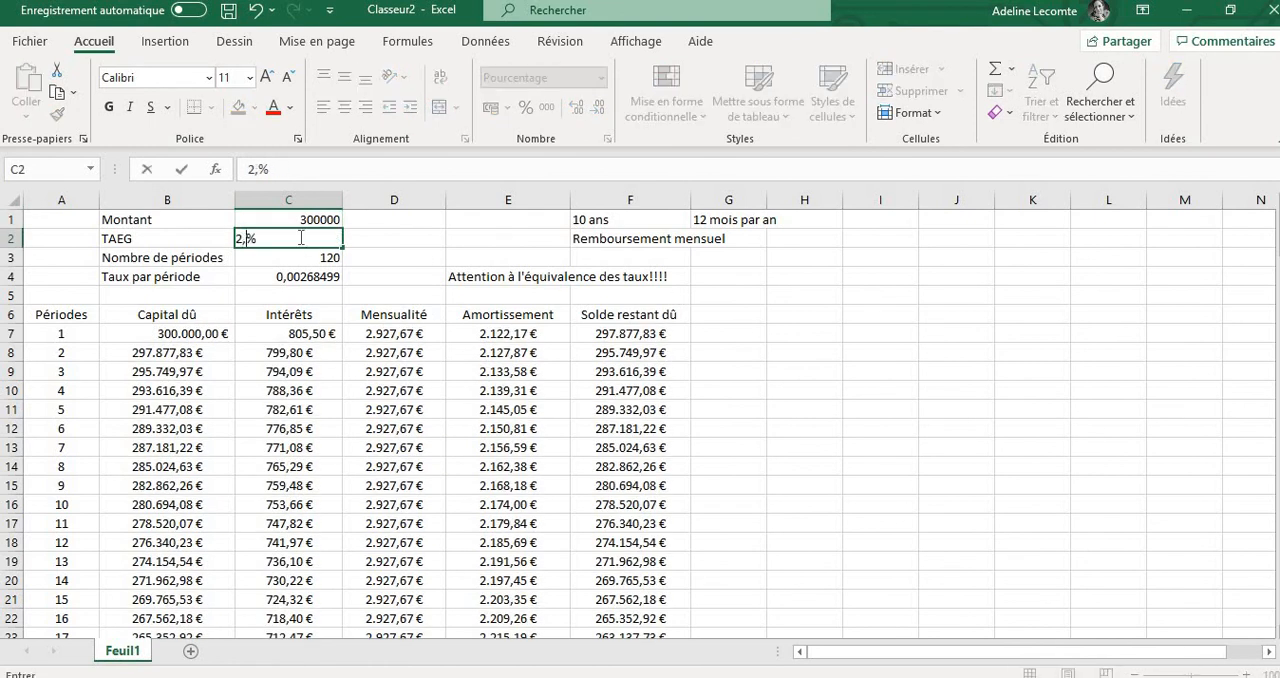
# Replace the number of periods in cell C3 with the formula =25*12
pyautogui.click(311, 256)
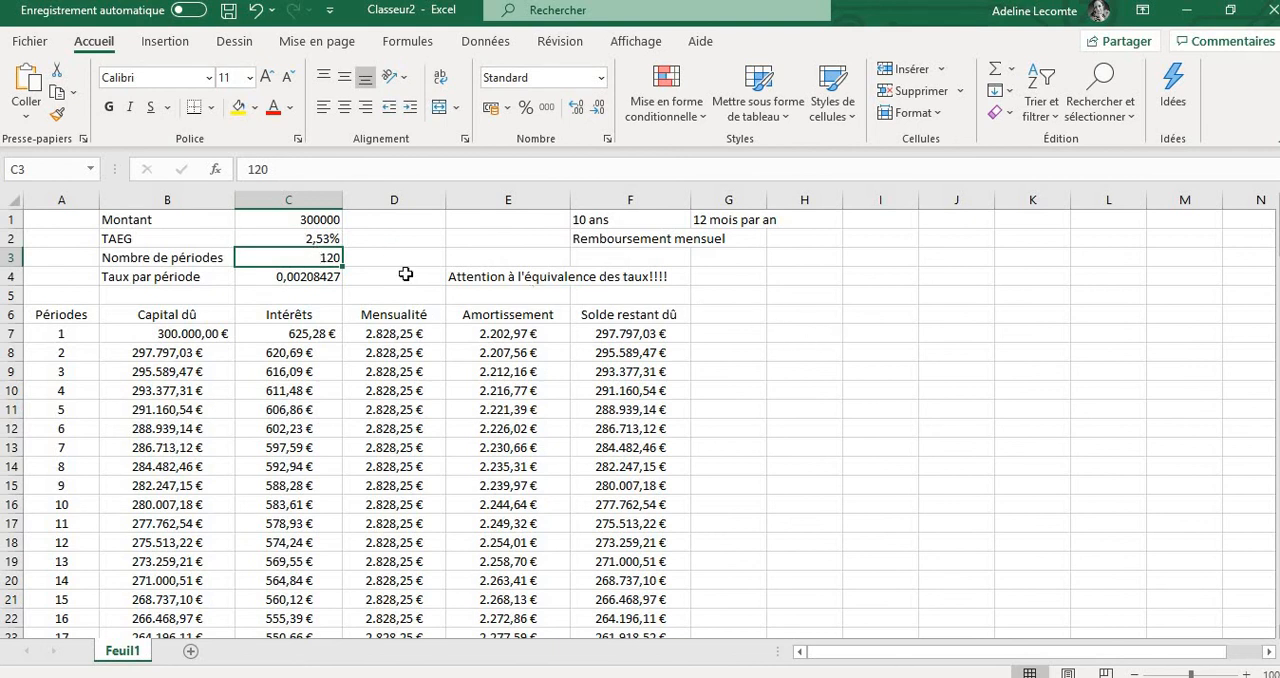
pyautogui.moveTo(288, 170); pyautogui.dragTo(220, 177)
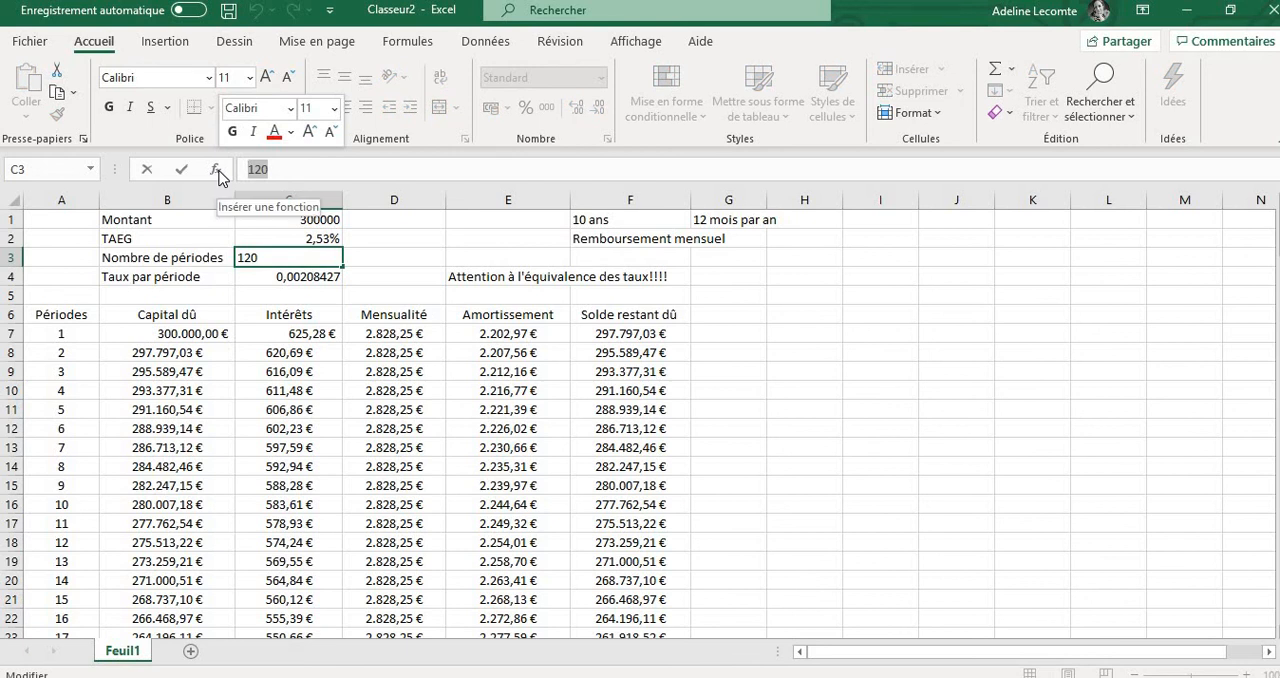
pyautogui.write('=25*')
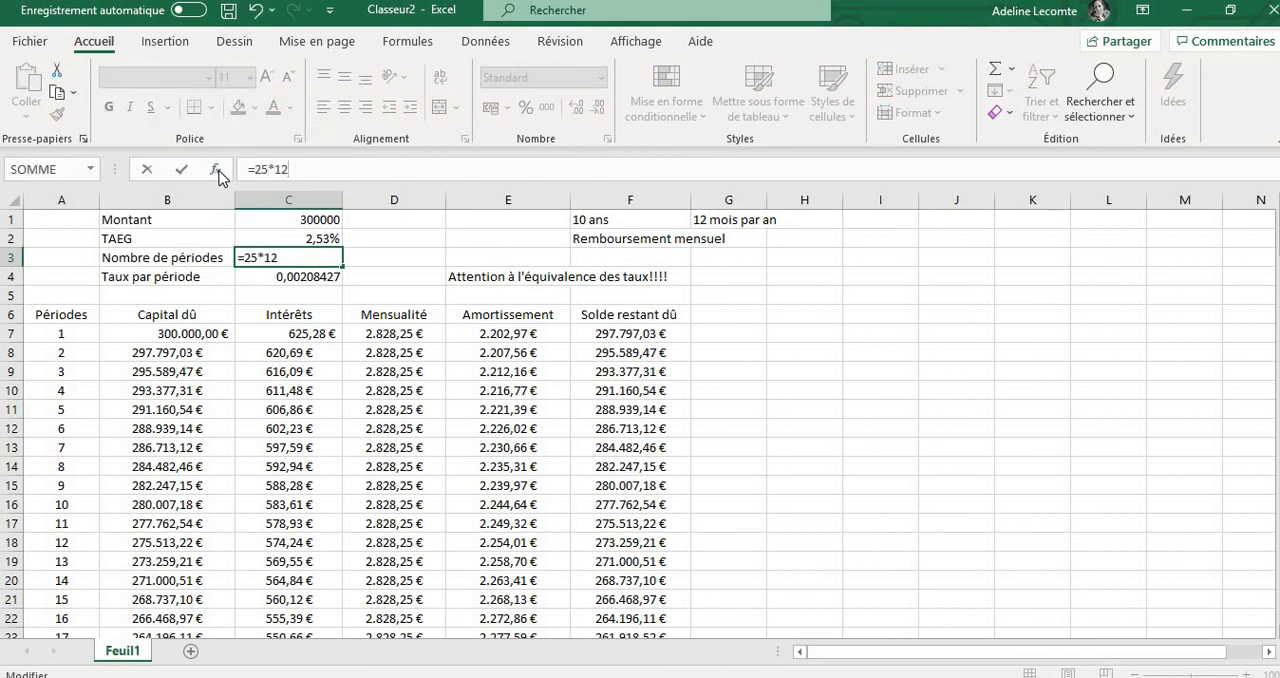
pyautogui.press('Return')
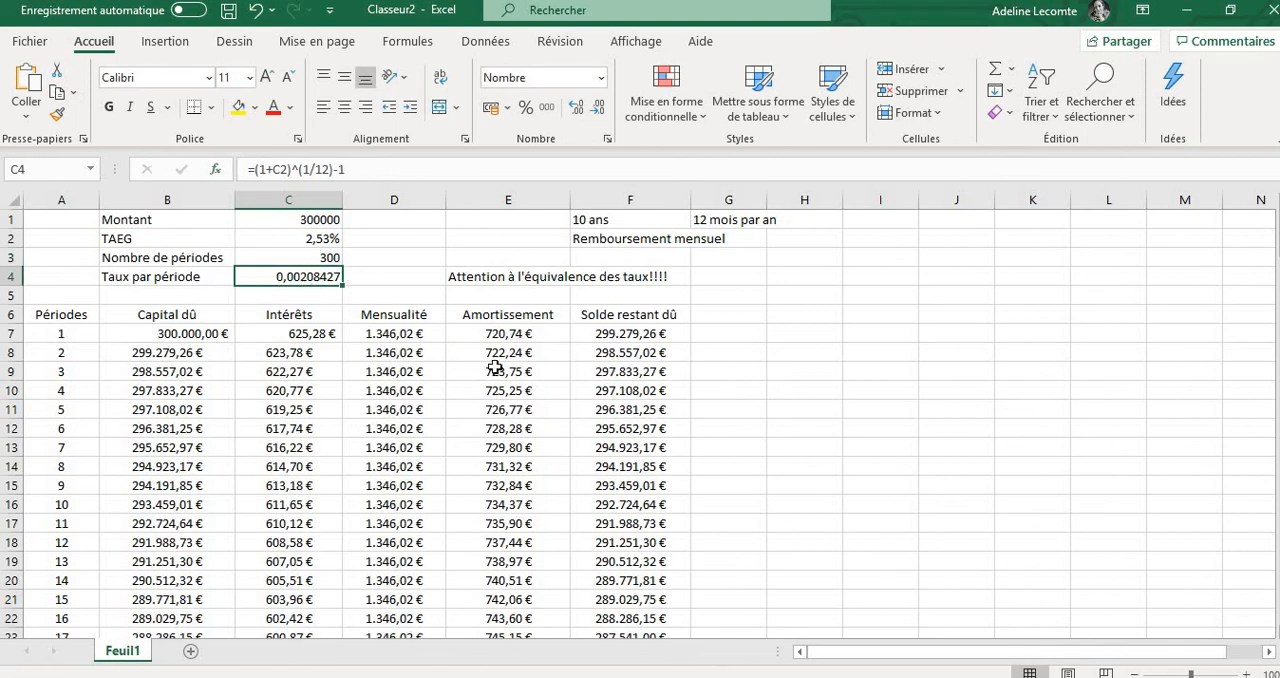
# Extend the amortization table by filling A124:F126 down to row 318, the row of period 312
pyautogui.scroll(-10, 495, 367)
pyautogui.scroll(-20, 495, 367)
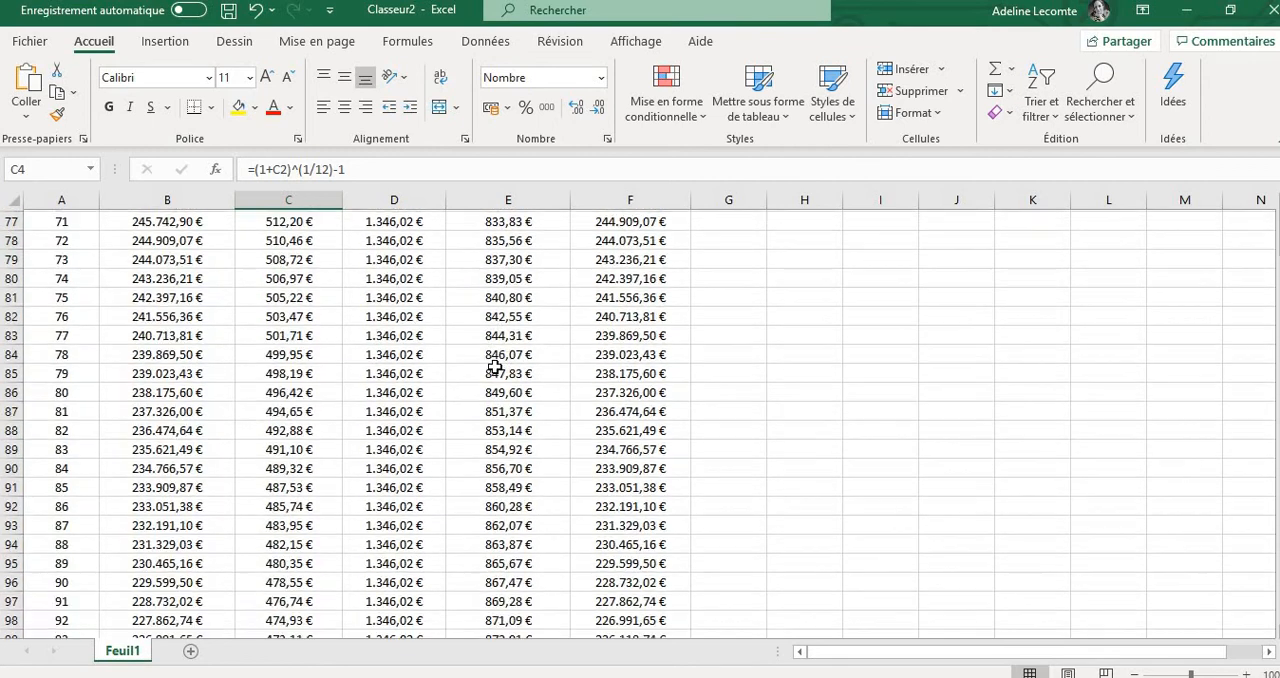
pyautogui.scroll(-2, 495, 367)
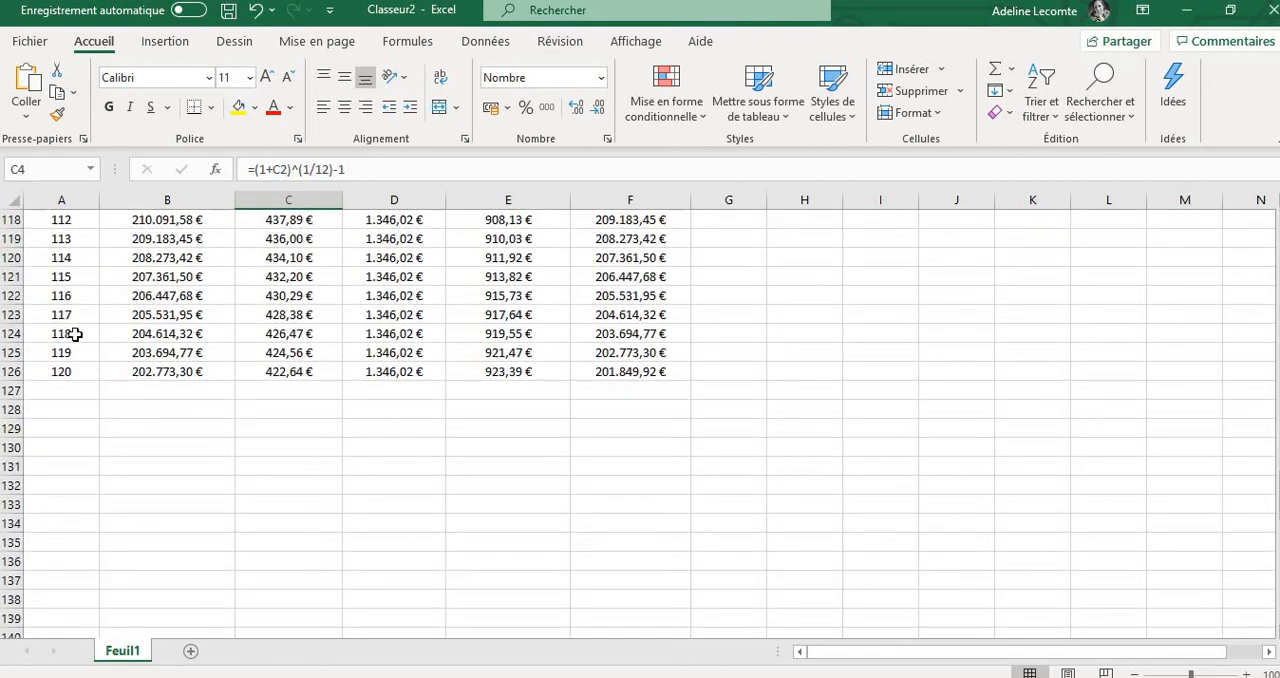
pyautogui.moveTo(75, 334); pyautogui.dragTo(651, 390)
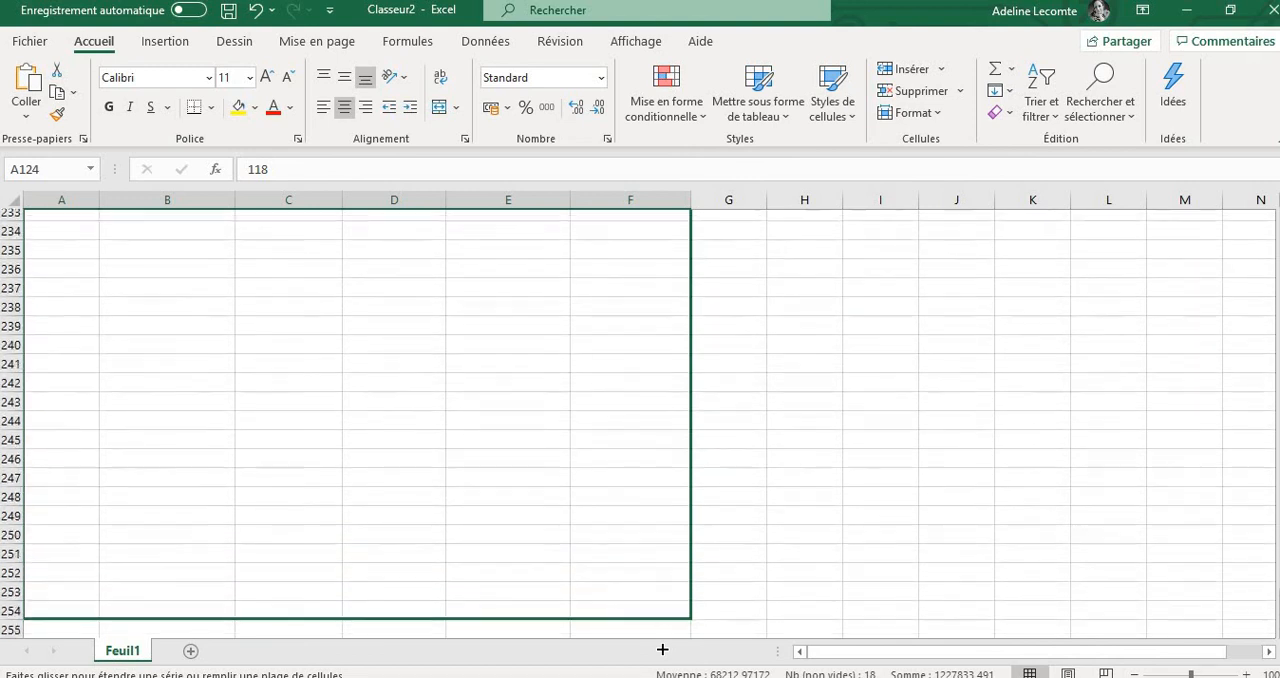
pyautogui.moveTo(662, 650); pyautogui.dragTo(659, 527)
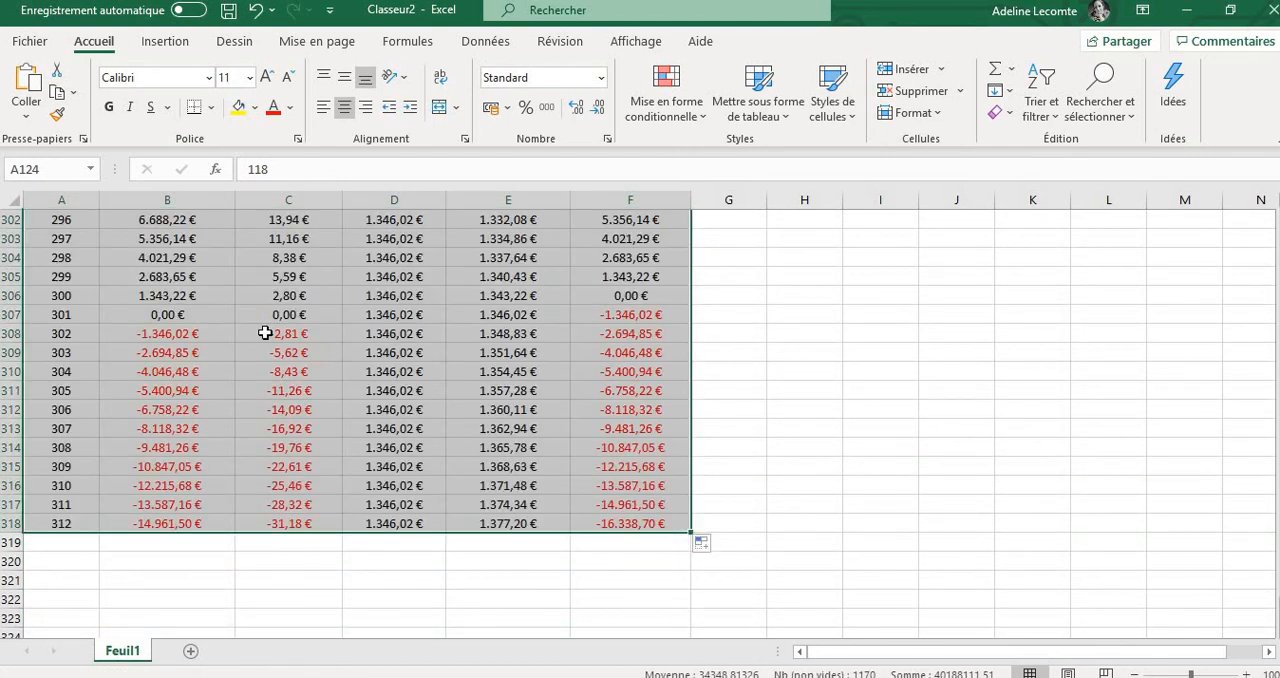
# Clear the surplus rows 307 to 318 after period 300 and check the final remaining balance in cell F306
pyautogui.moveTo(9, 314); pyautogui.dragTo(576, 523)
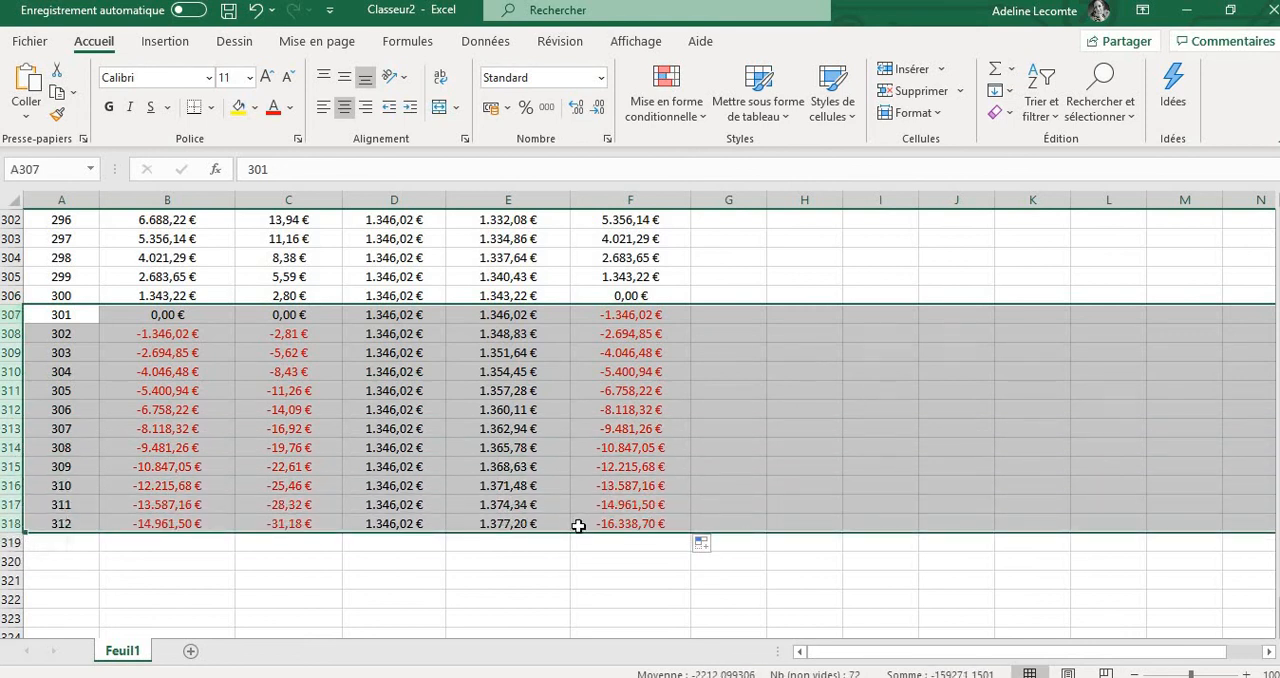
pyautogui.press('Delete')
pyautogui.click(804, 428)
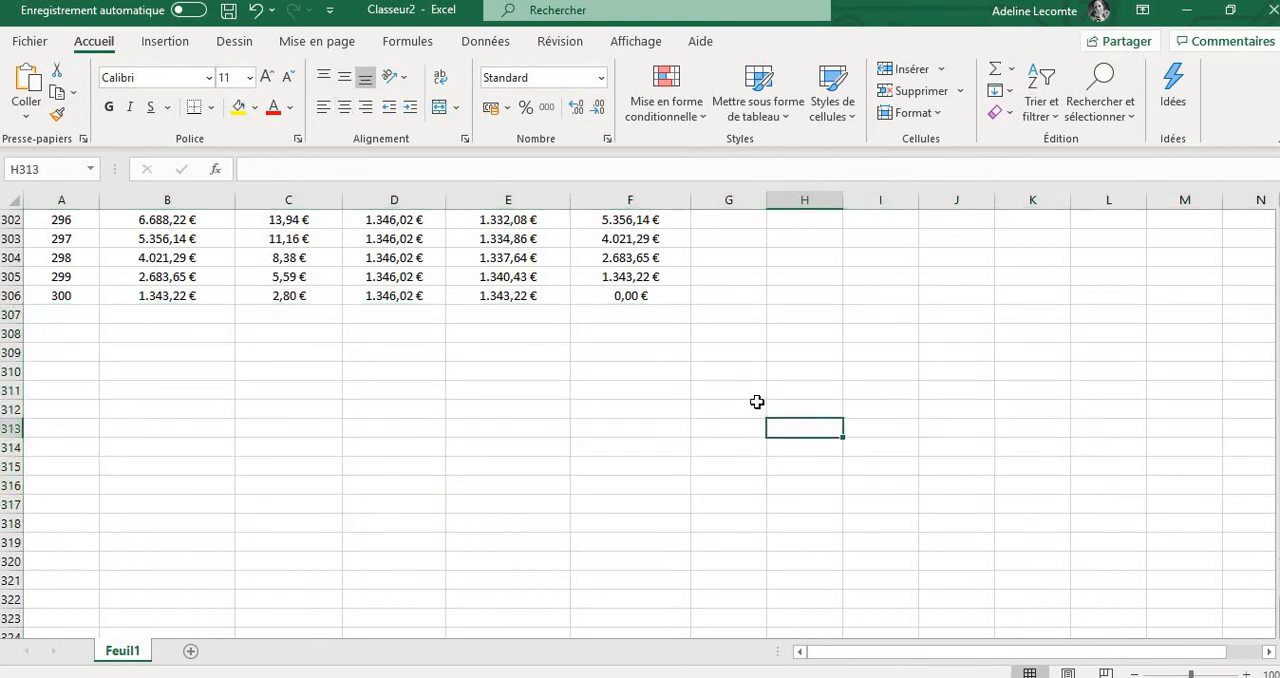
pyautogui.scroll(2, 757, 401)
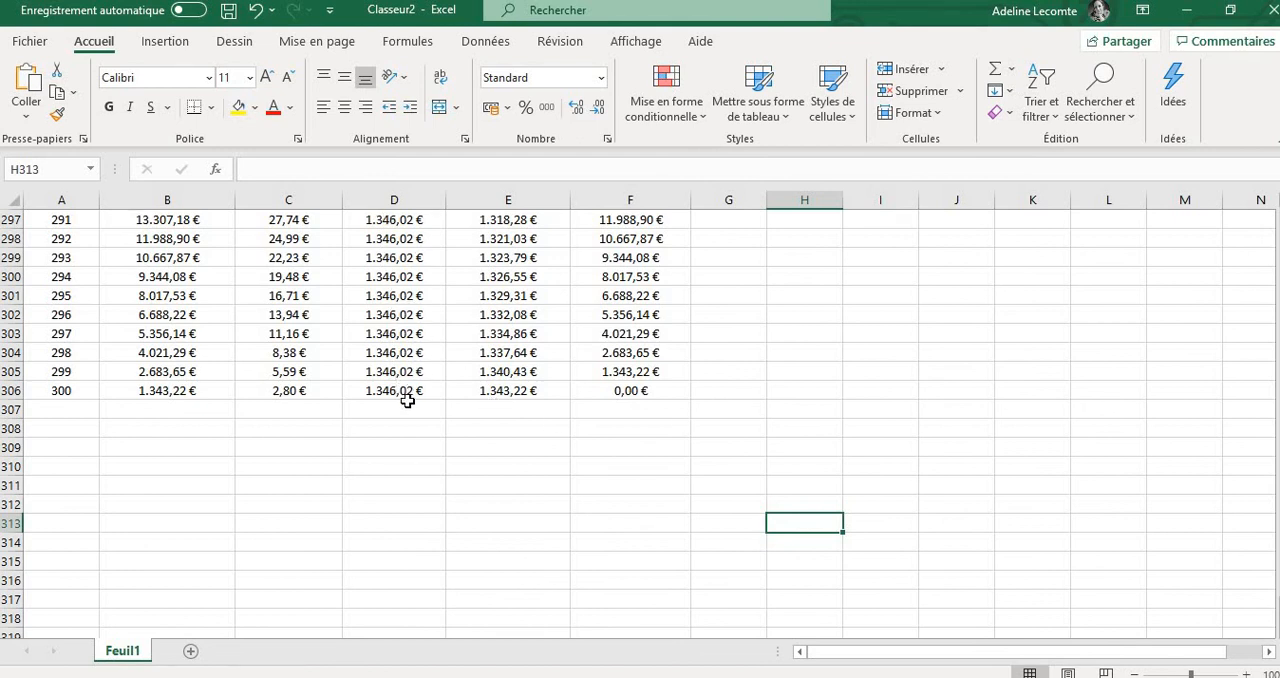
pyautogui.click(668, 391)
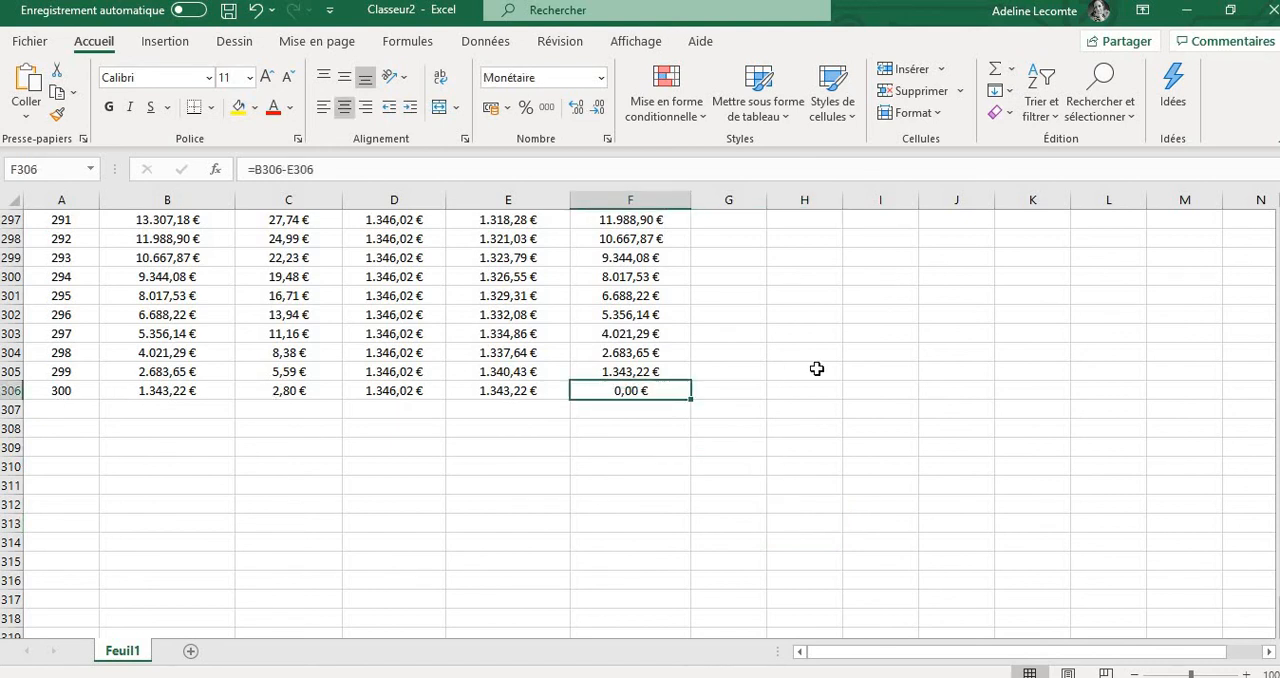
pyautogui.scroll(7, 817, 369)
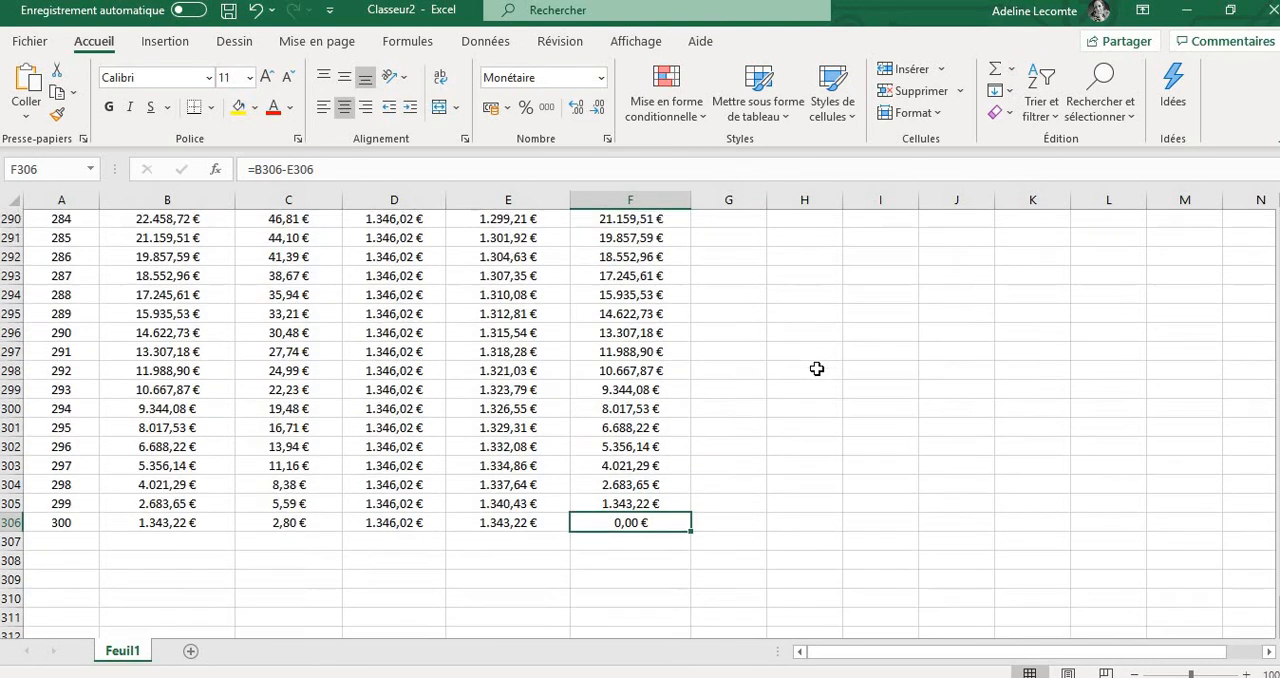
pyautogui.scroll(20, 817, 369)
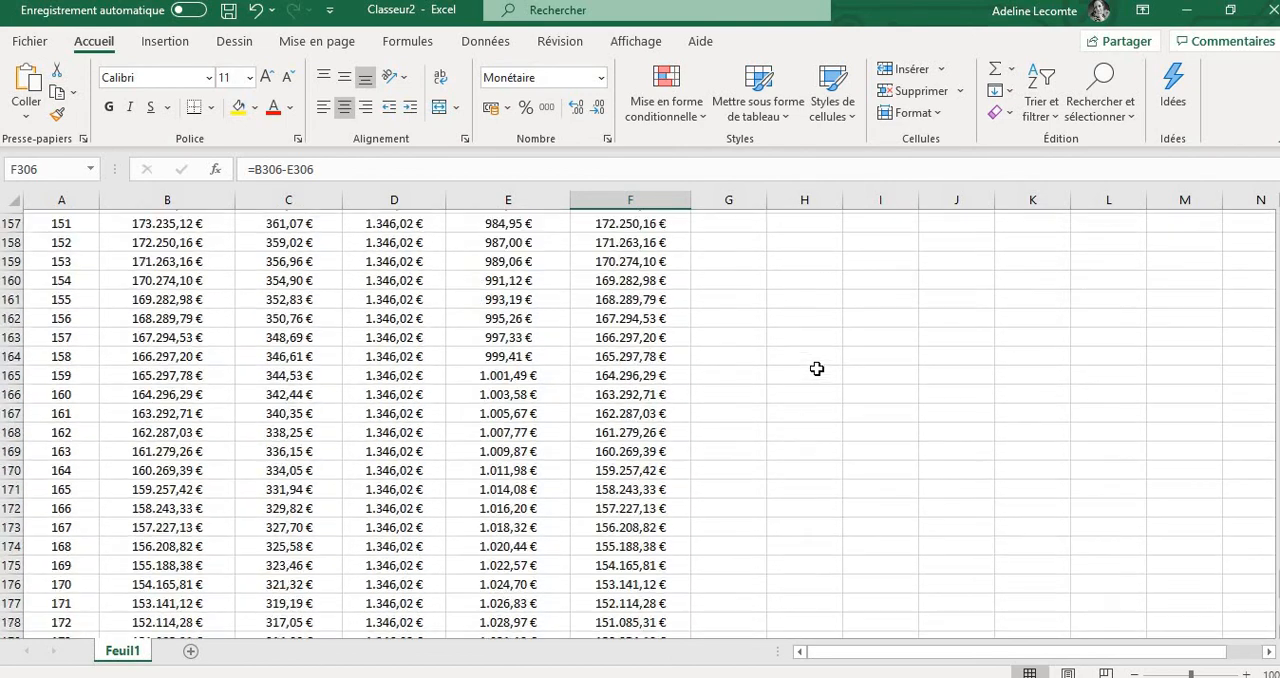